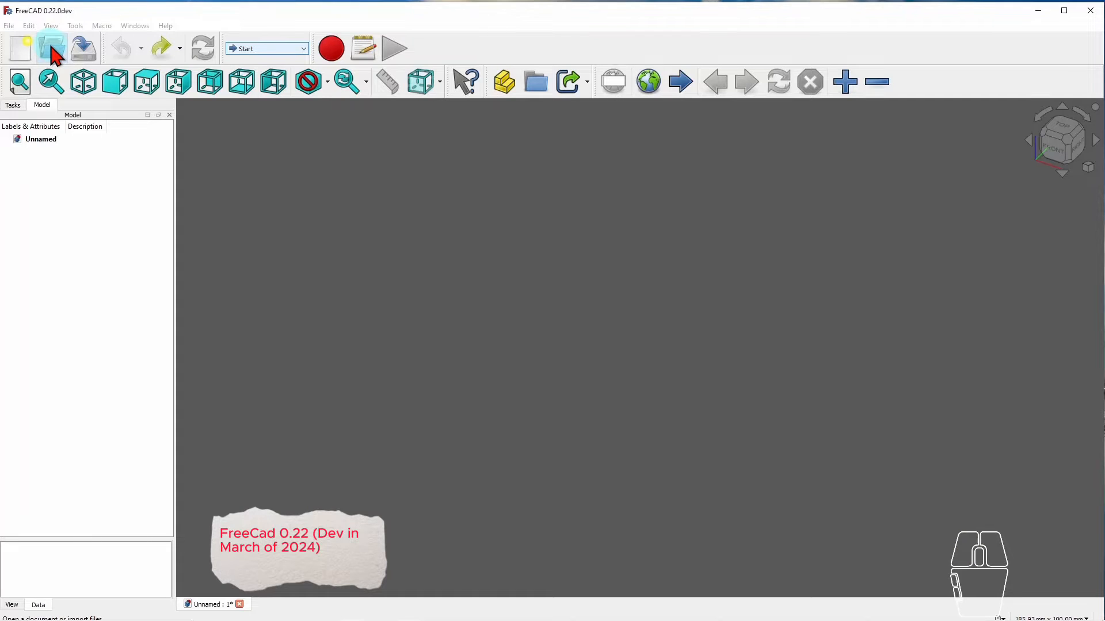
Open all seven part files, from Bearing.FCStd through sloted_piston_1.FCStd, from the Specific_parts_for_this_project folder.
{"action": "left_click", "coordinate": [429, 188]}
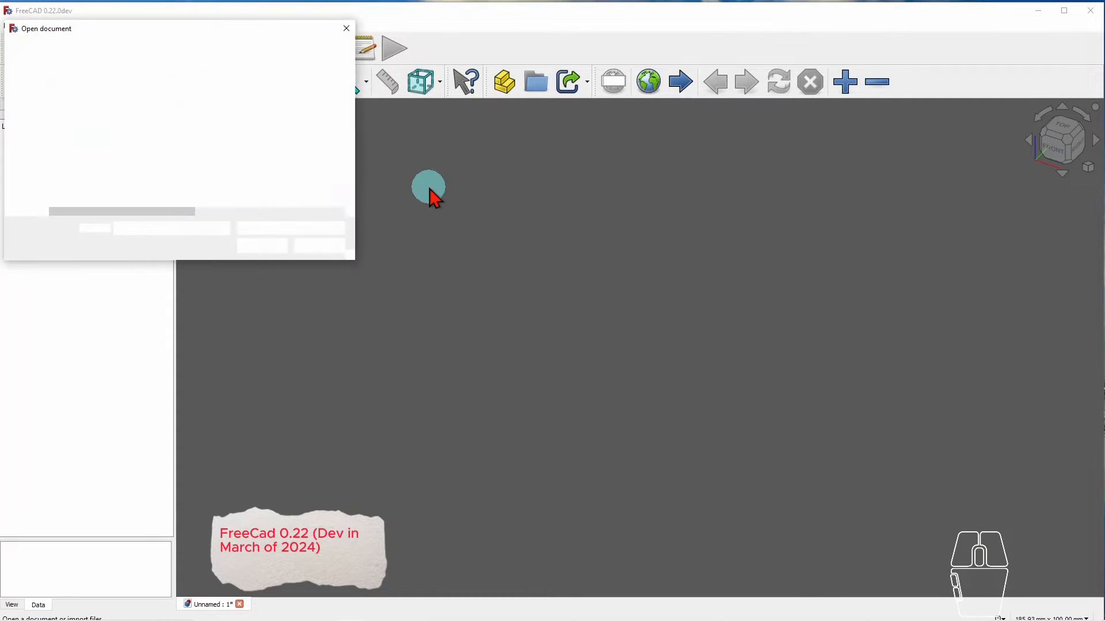
{"action": "left_click", "coordinate": [134, 101]}
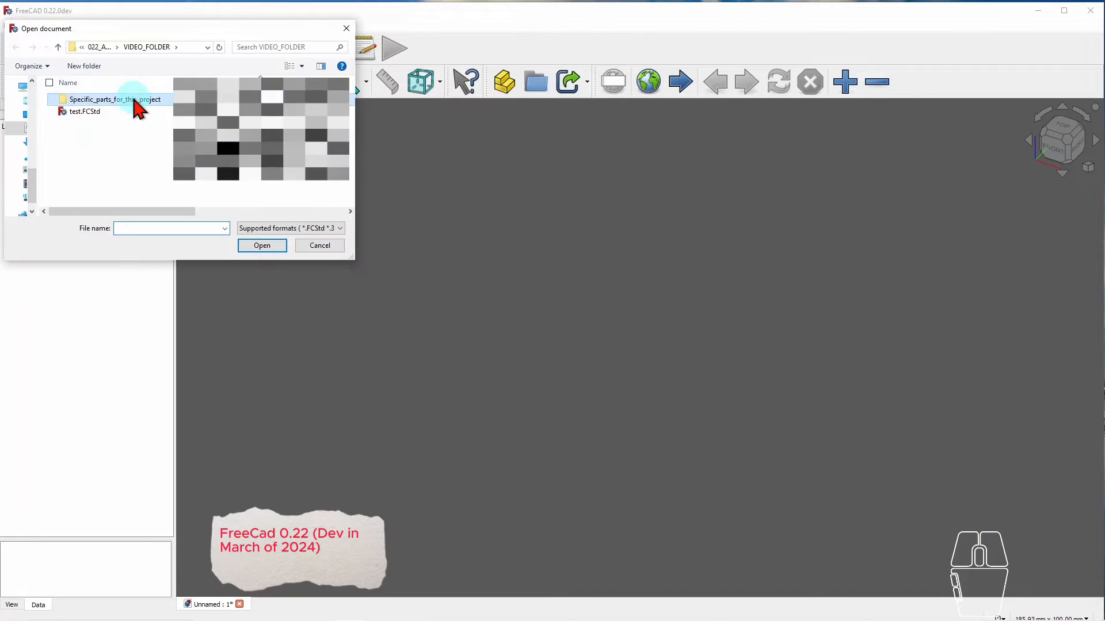
{"action": "double_click", "coordinate": [134, 100]}
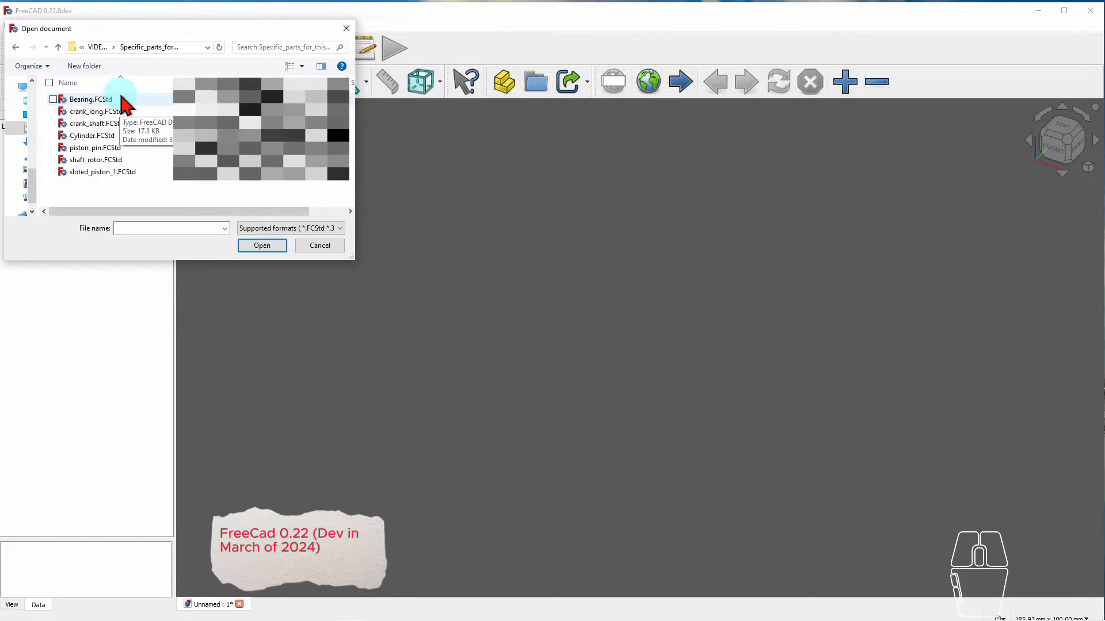
{"action": "left_click", "coordinate": [122, 99]}
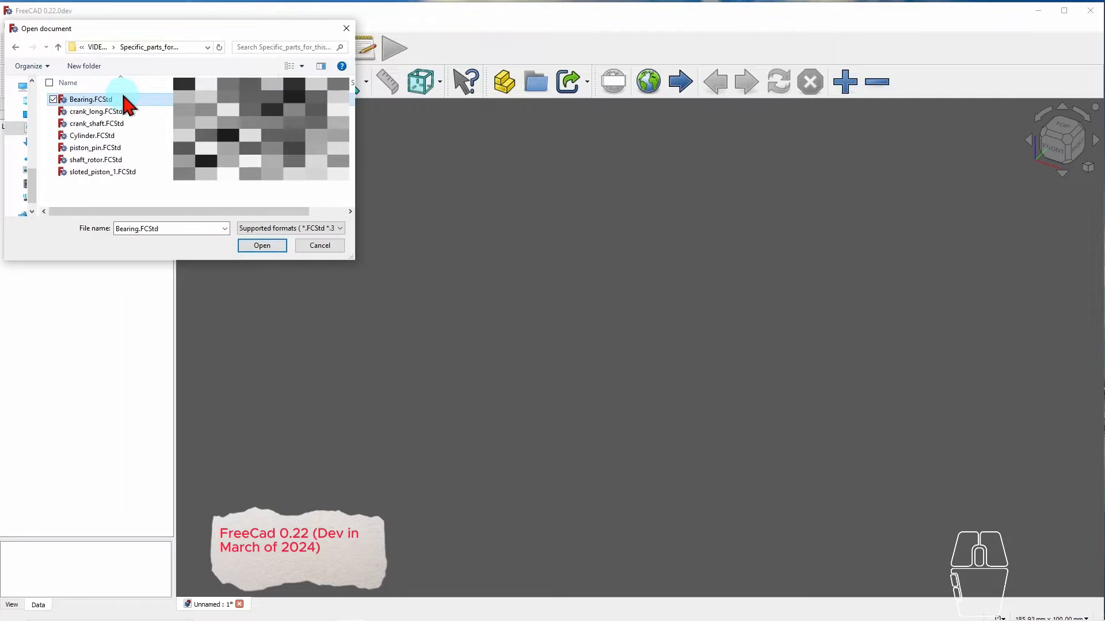
{"action": "left_click", "coordinate": [122, 161], "text": "shift"}
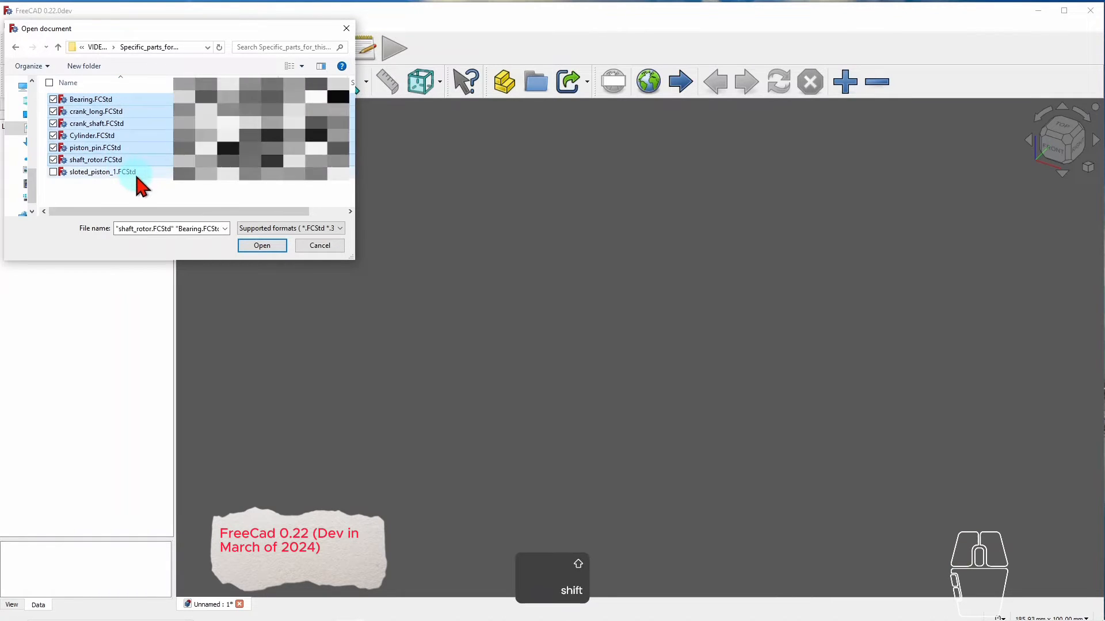
{"action": "left_click", "coordinate": [130, 172], "text": "shift"}
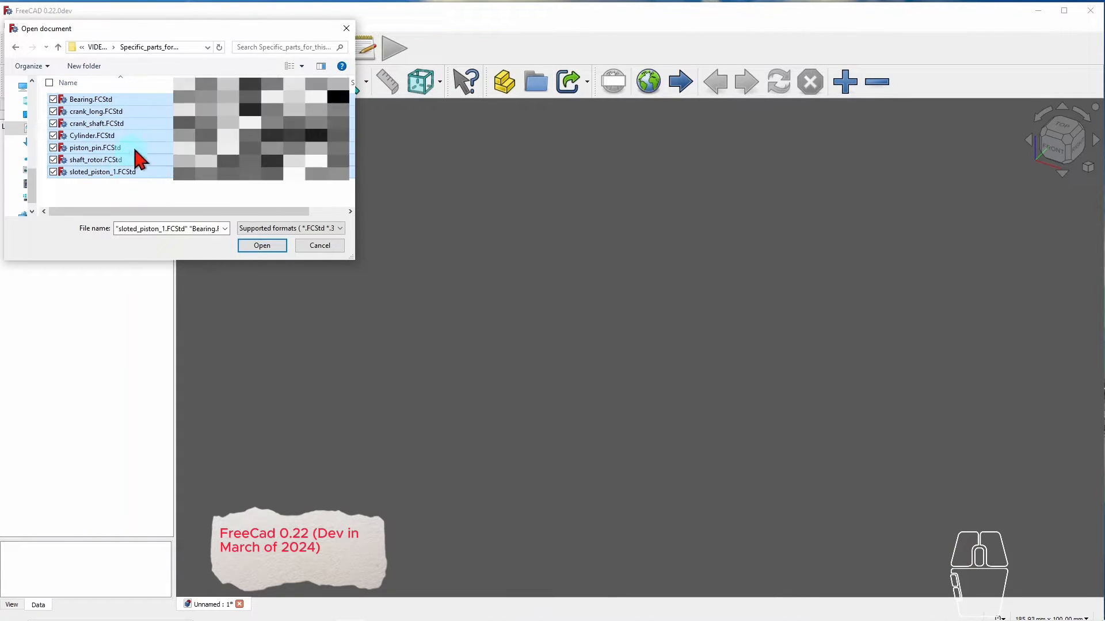
{"action": "left_click", "coordinate": [256, 246]}
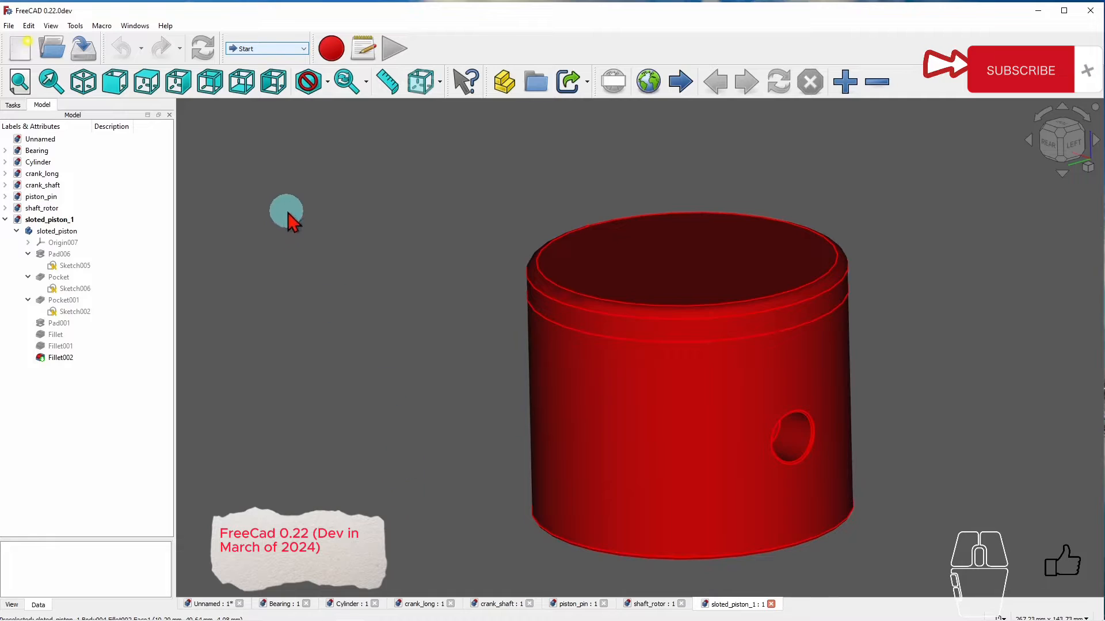
Close the empty Unnamed document and create a new document alongside the opened part files.
{"action": "left_click", "coordinate": [5, 220]}
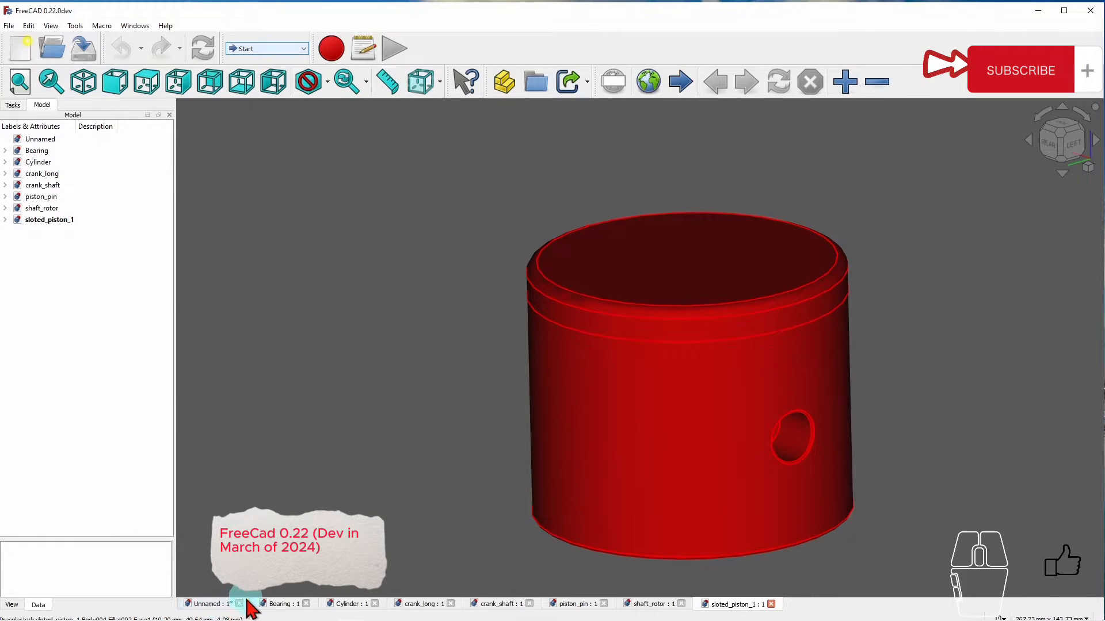
{"action": "left_click", "coordinate": [222, 604]}
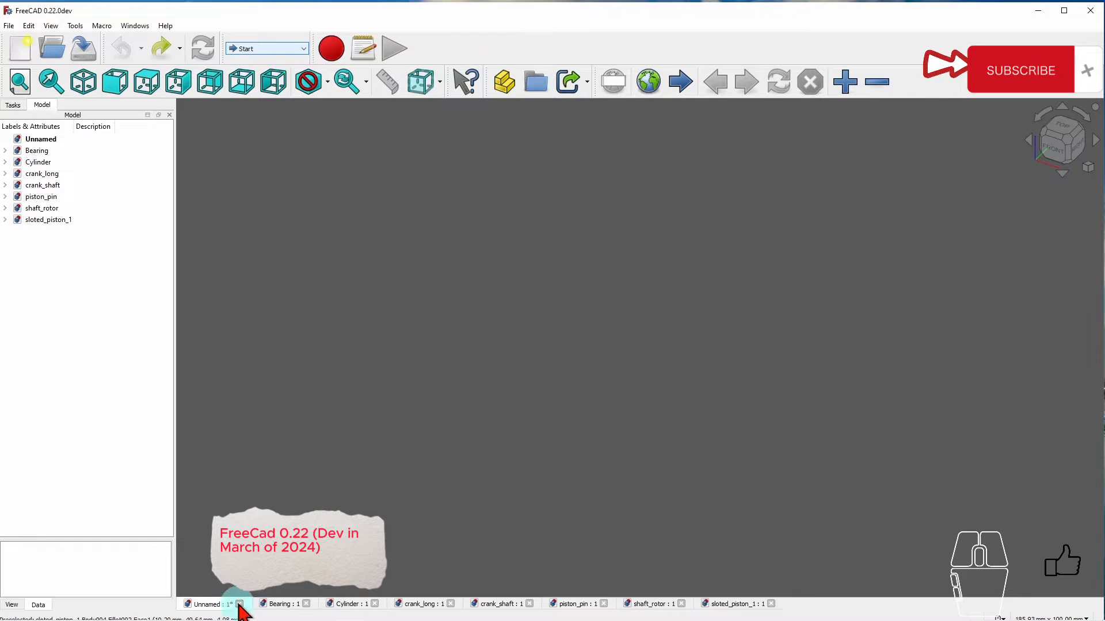
{"action": "left_click", "coordinate": [239, 604]}
{"action": "left_click", "coordinate": [602, 342]}
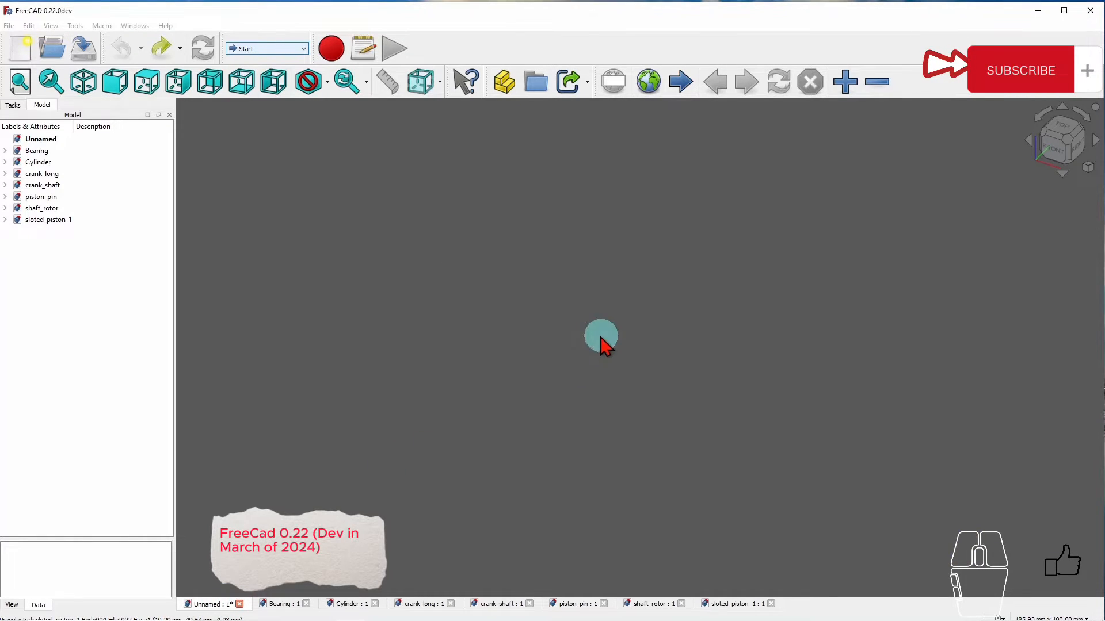
{"action": "left_click", "coordinate": [19, 50]}
{"action": "left_click", "coordinate": [750, 602]}
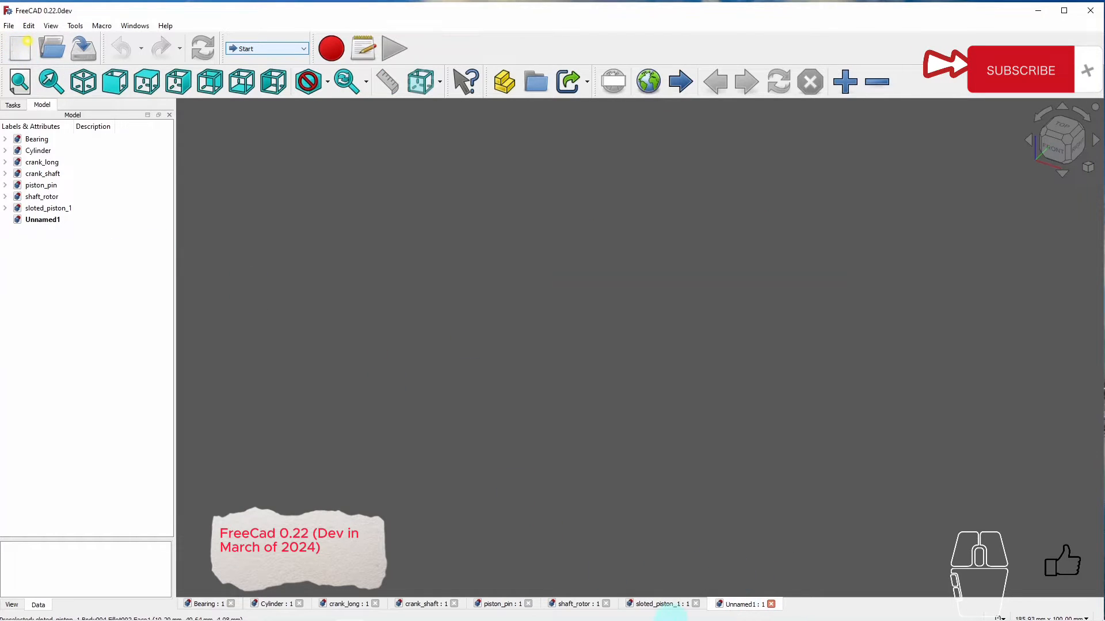
Set the new document's label to Slider_Crank.
{"action": "left_click", "coordinate": [50, 221]}
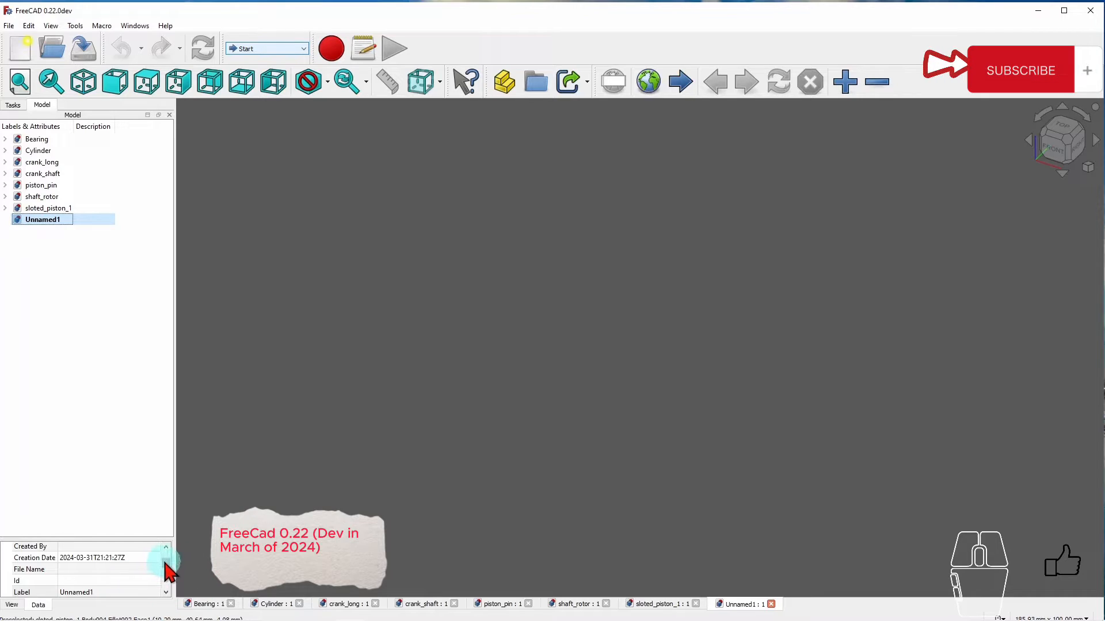
{"action": "left_click_drag", "start_coordinate": [169, 569], "coordinate": [170, 575]}
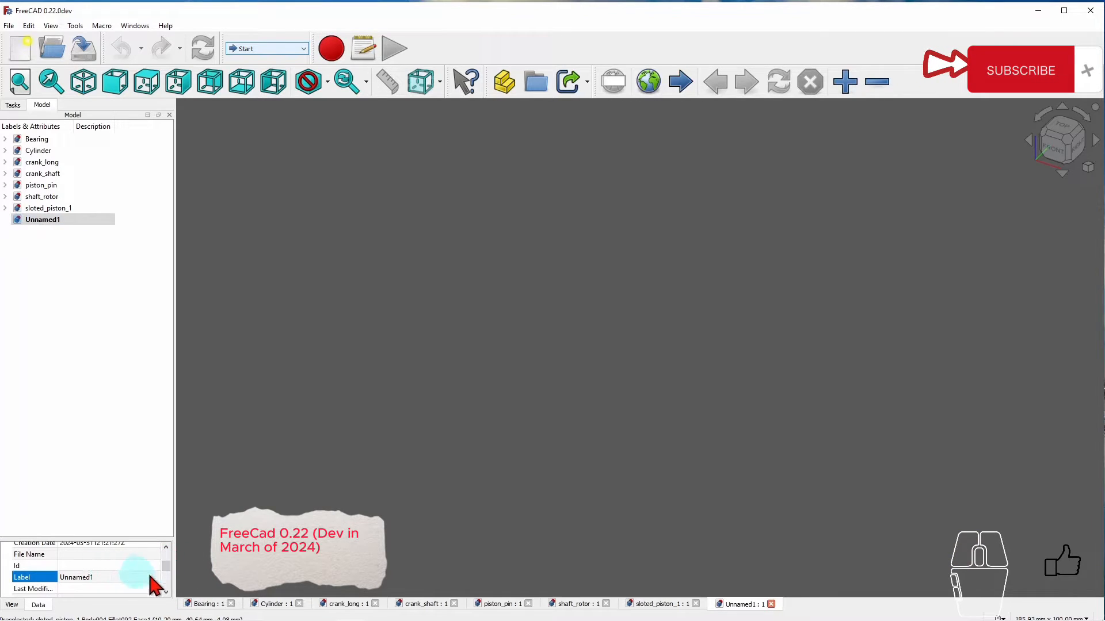
{"action": "left_click", "coordinate": [95, 577]}
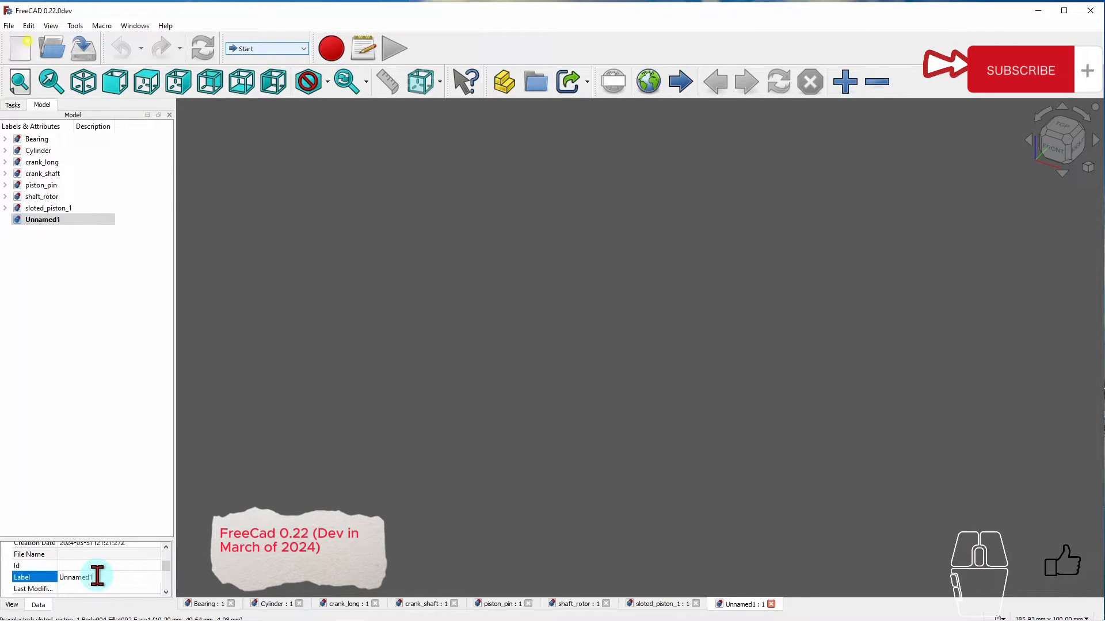
{"action": "key", "text": "BackSpace"}
{"action": "key", "text": "BackSpace"}
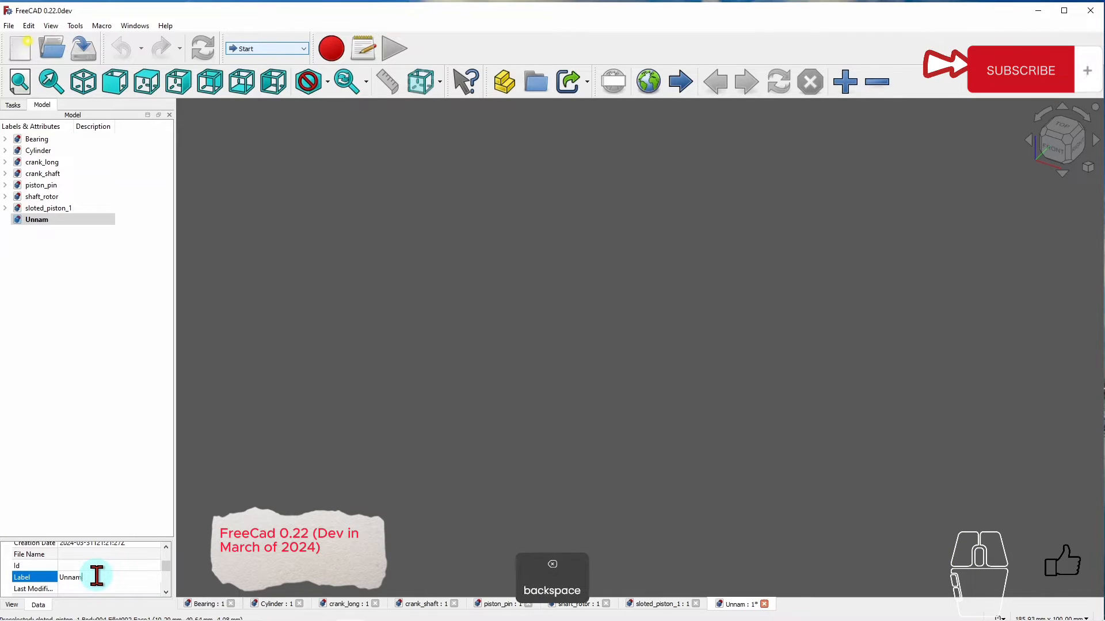
{"action": "key", "text": "BackSpace"}
{"action": "key", "text": "BackSpace"}
{"action": "key", "text": "BackSpace"}
{"action": "key", "text": "BackSpace"}
{"action": "key", "text": "BackSpace"}
{"action": "type", "text": "Slid"}
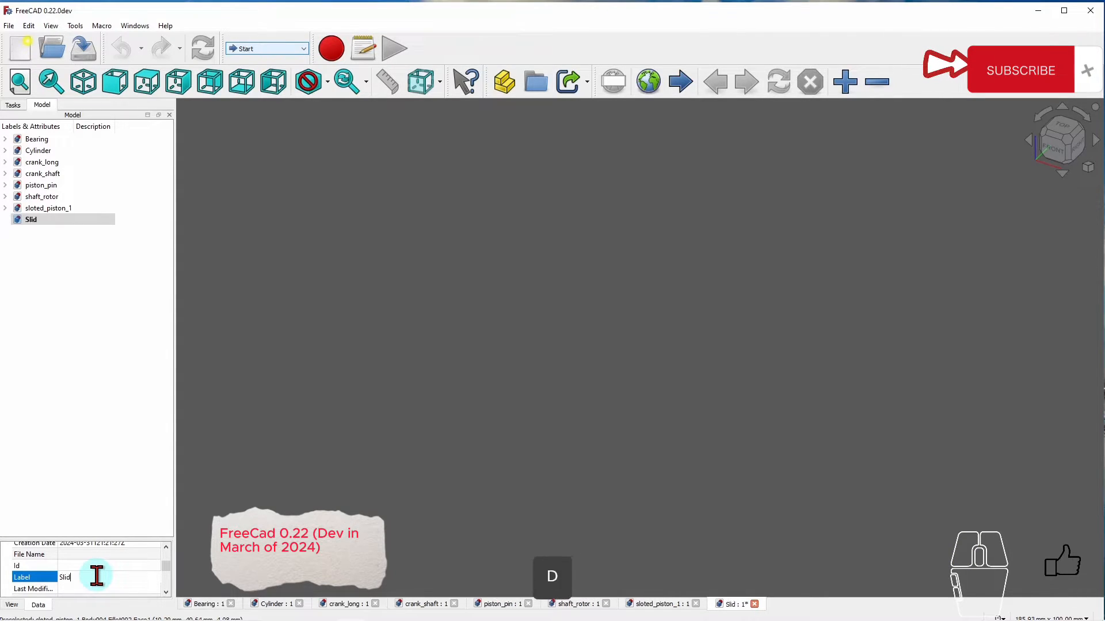
{"action": "type", "text": "er_Crank"}
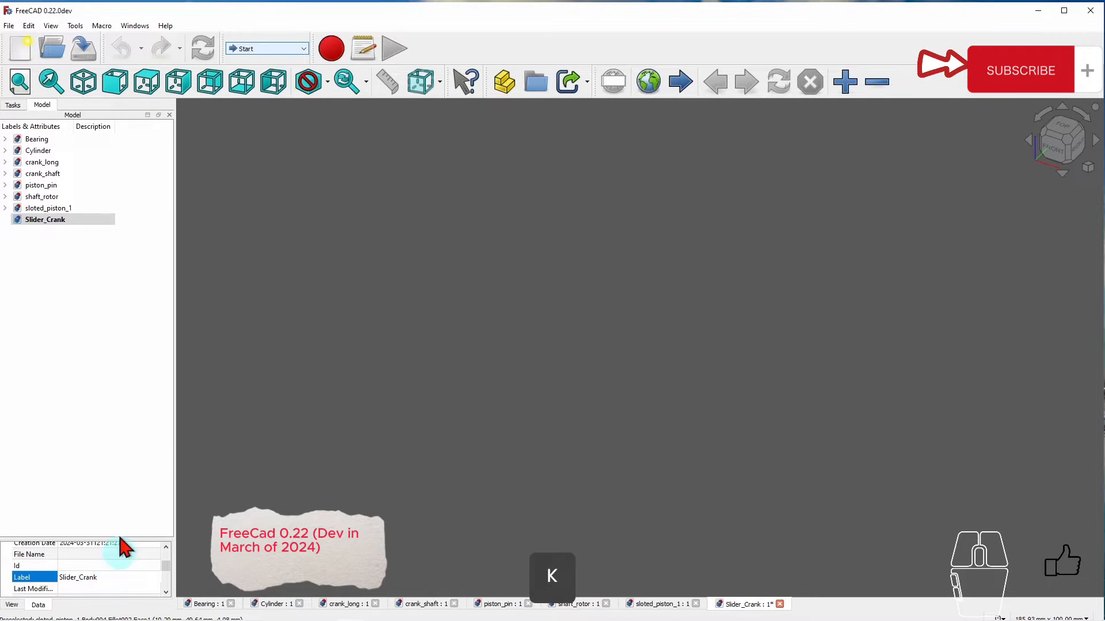
{"action": "left_click", "coordinate": [136, 429]}
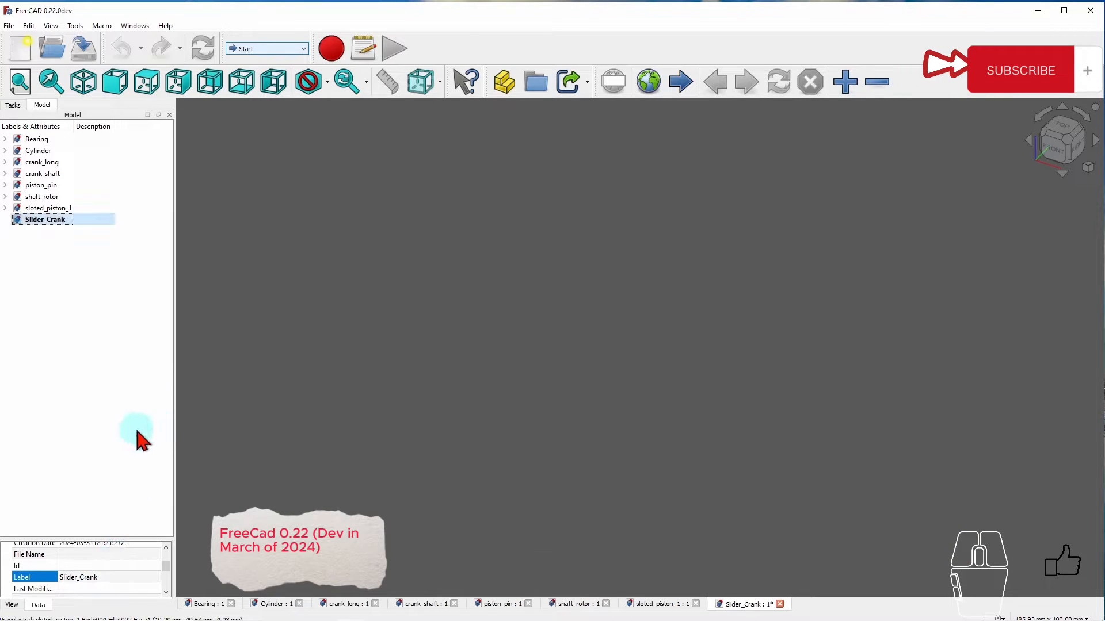
Move the bearing and Cylinder bodies from their own documents into the Slider_Crank document.
{"action": "left_click", "coordinate": [6, 139]}
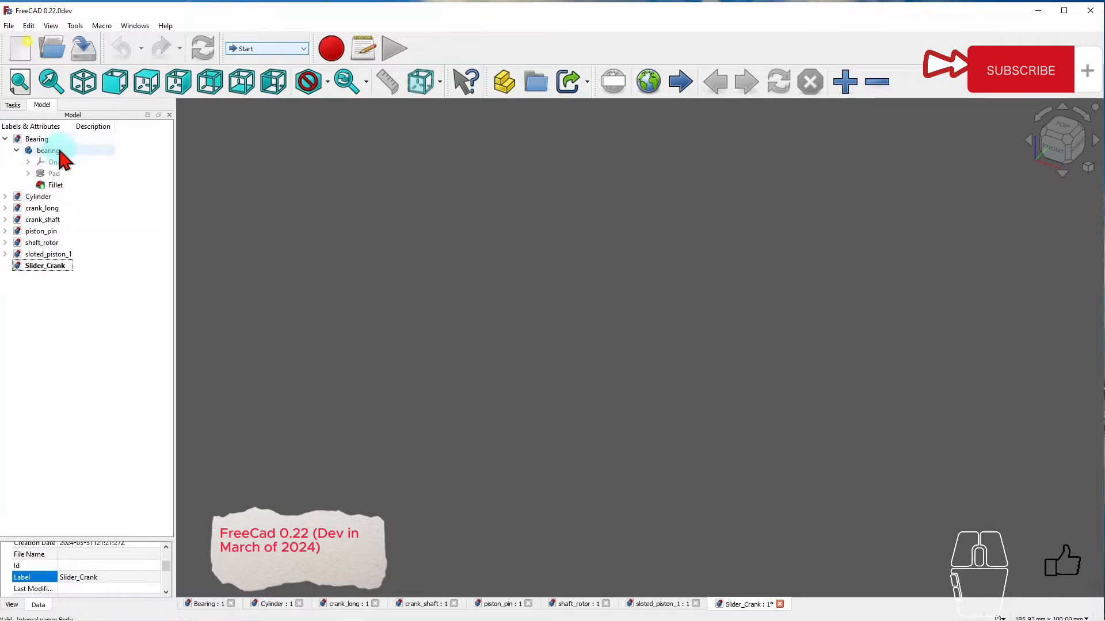
{"action": "left_click_drag", "start_coordinate": [81, 151], "coordinate": [61, 269]}
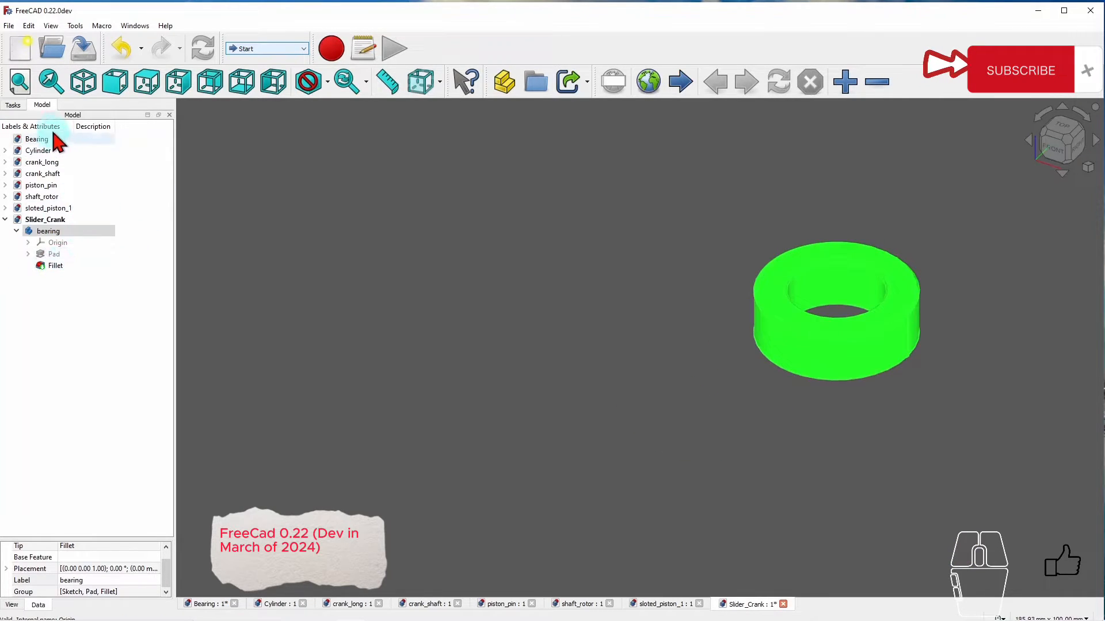
{"action": "left_click", "coordinate": [6, 151]}
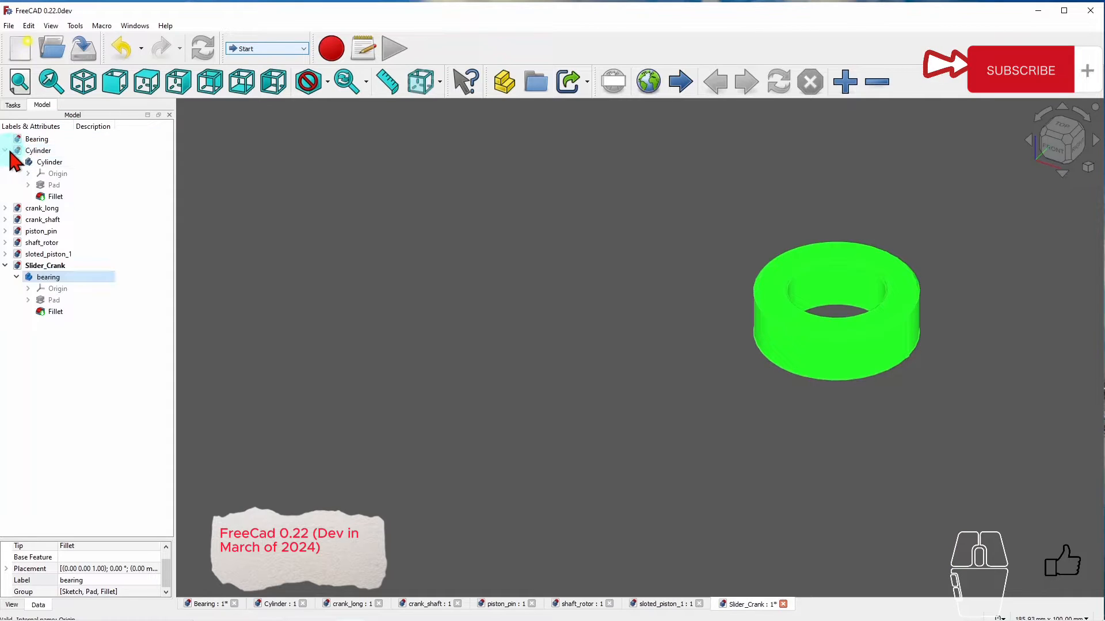
{"action": "left_click_drag", "start_coordinate": [75, 162], "coordinate": [66, 268]}
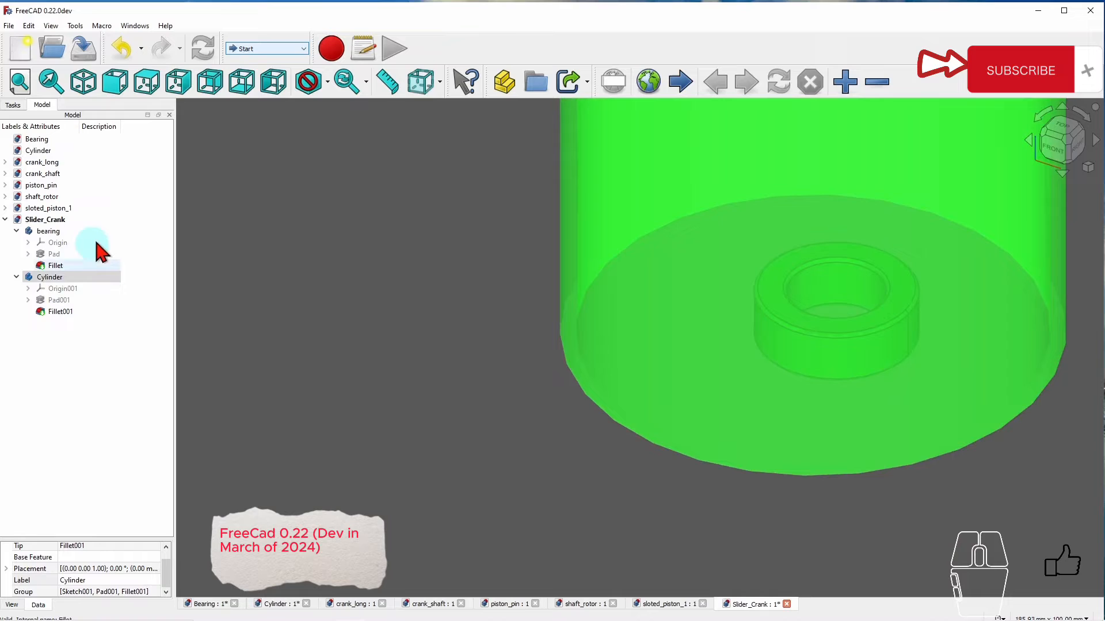
Move the crank_long and crank_shaft bodies from their own documents into the Slider_Crank document.
{"action": "left_click", "coordinate": [5, 162]}
{"action": "left_click_drag", "start_coordinate": [70, 174], "coordinate": [74, 287]}
{"action": "left_click", "coordinate": [5, 174]}
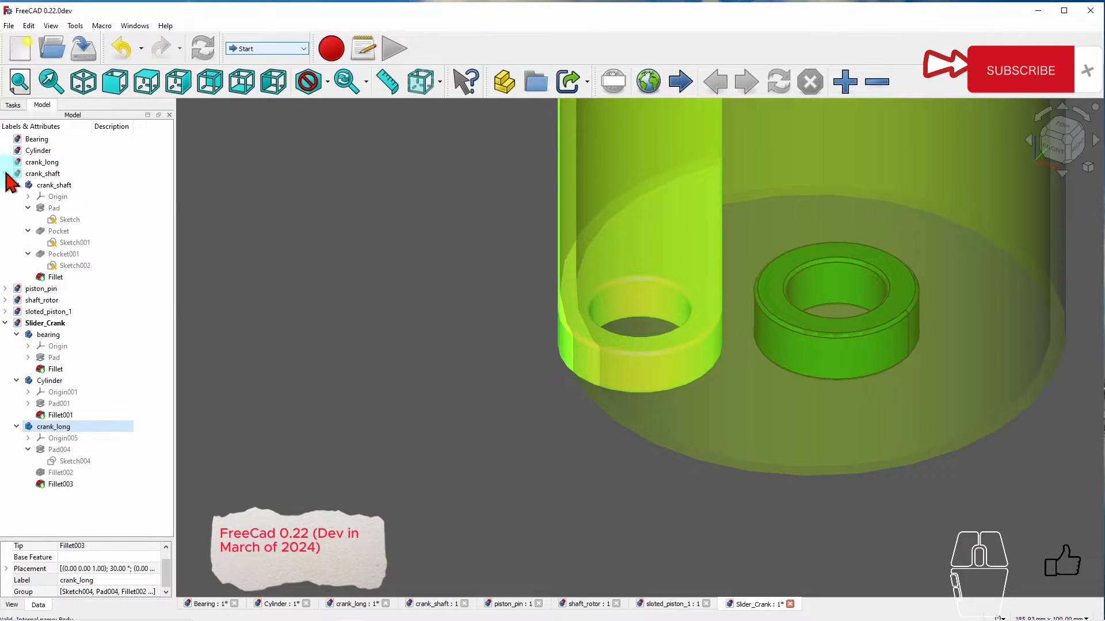
{"action": "left_click_drag", "start_coordinate": [65, 186], "coordinate": [82, 321]}
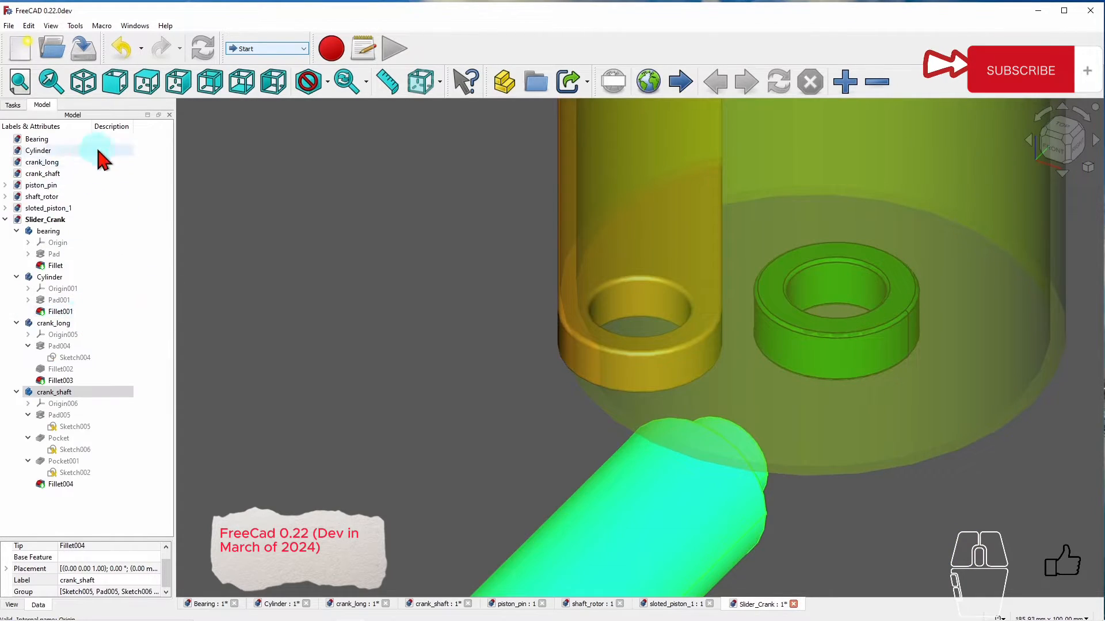
Move the piston_pin body and the shaft body of shaft_rotor into the Slider_Crank document.
{"action": "left_click", "coordinate": [5, 186]}
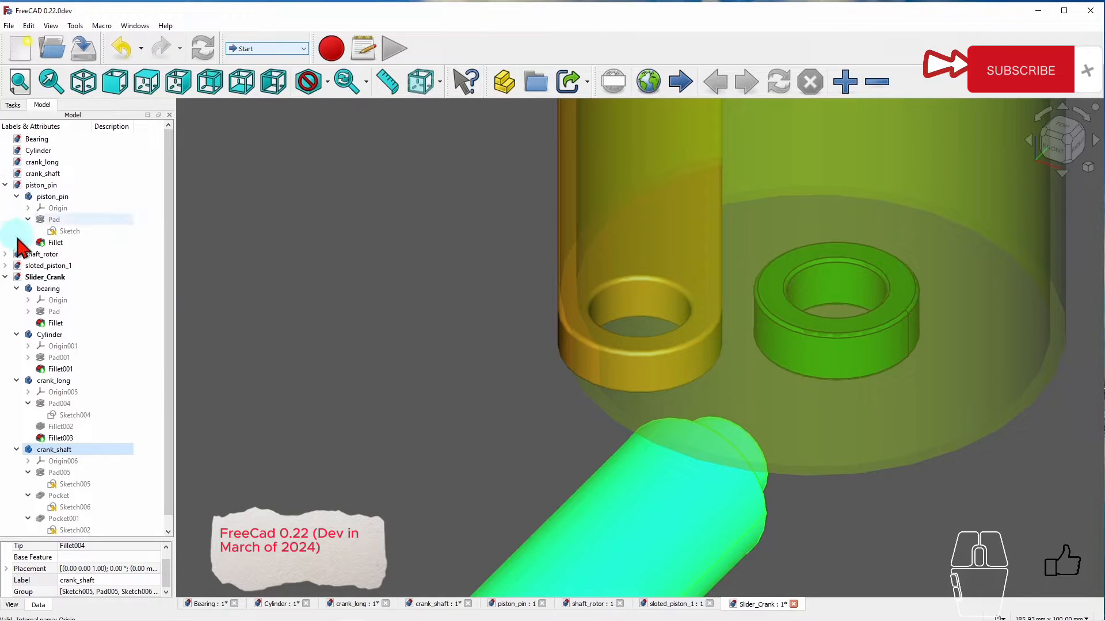
{"action": "left_click", "coordinate": [5, 277]}
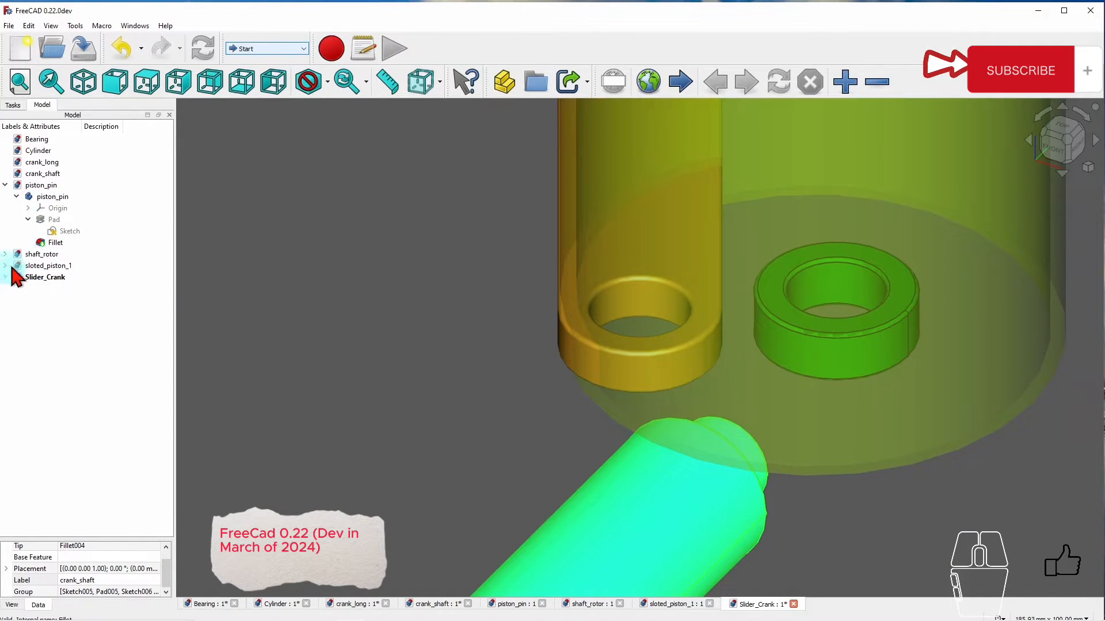
{"action": "left_click", "coordinate": [55, 196]}
{"action": "left_click_drag", "start_coordinate": [112, 218], "coordinate": [78, 273]}
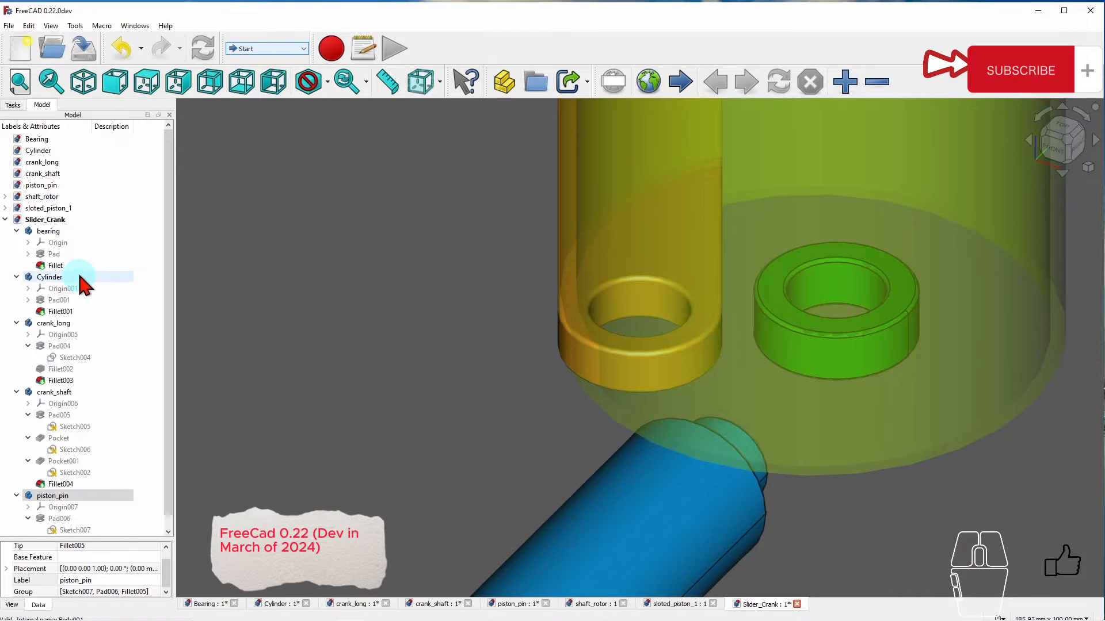
{"action": "left_click", "coordinate": [6, 219]}
{"action": "left_click", "coordinate": [5, 196]}
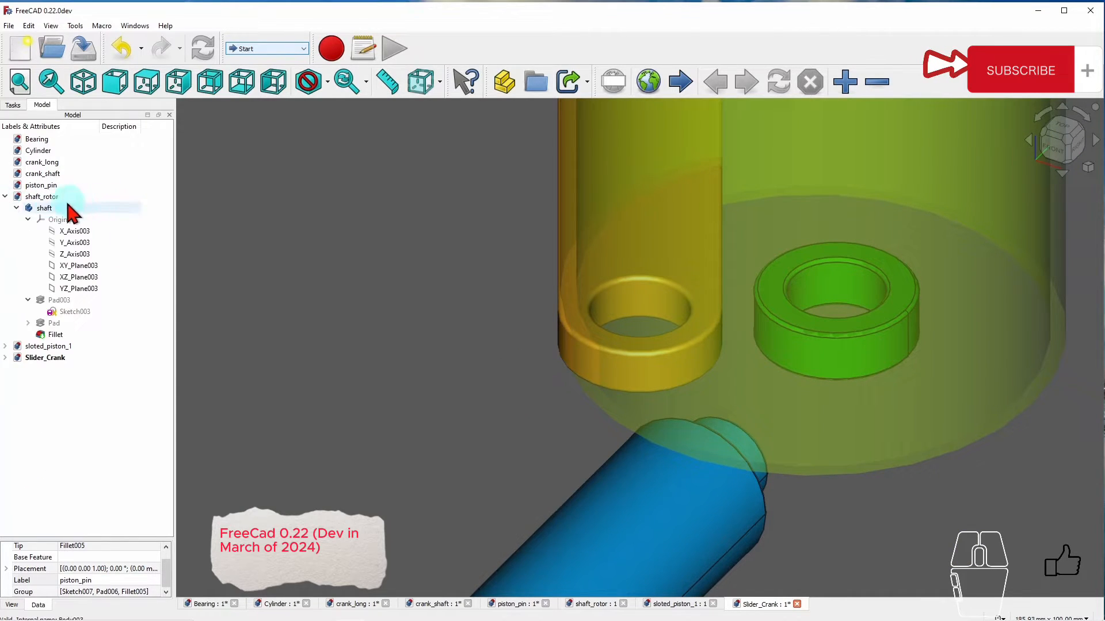
{"action": "left_click_drag", "start_coordinate": [44, 214], "coordinate": [60, 358]}
{"action": "left_click", "coordinate": [7, 197]}
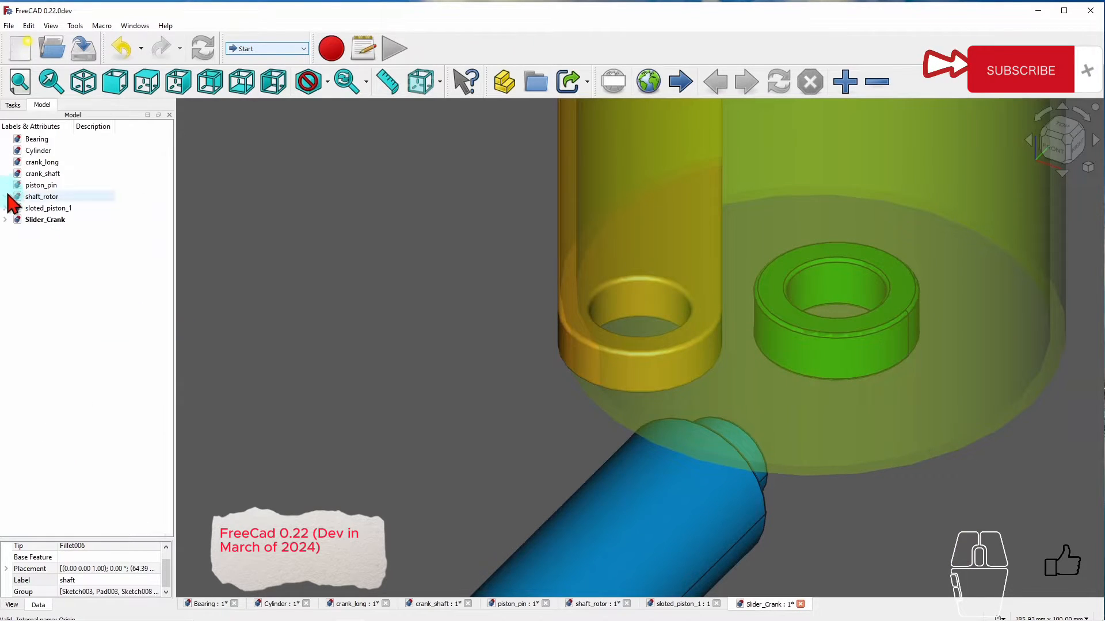
Move the sloted_piston body from sloted_piston_1 into Slider_Crank, and collapse the Slider_Crank tree.
{"action": "left_click", "coordinate": [6, 208]}
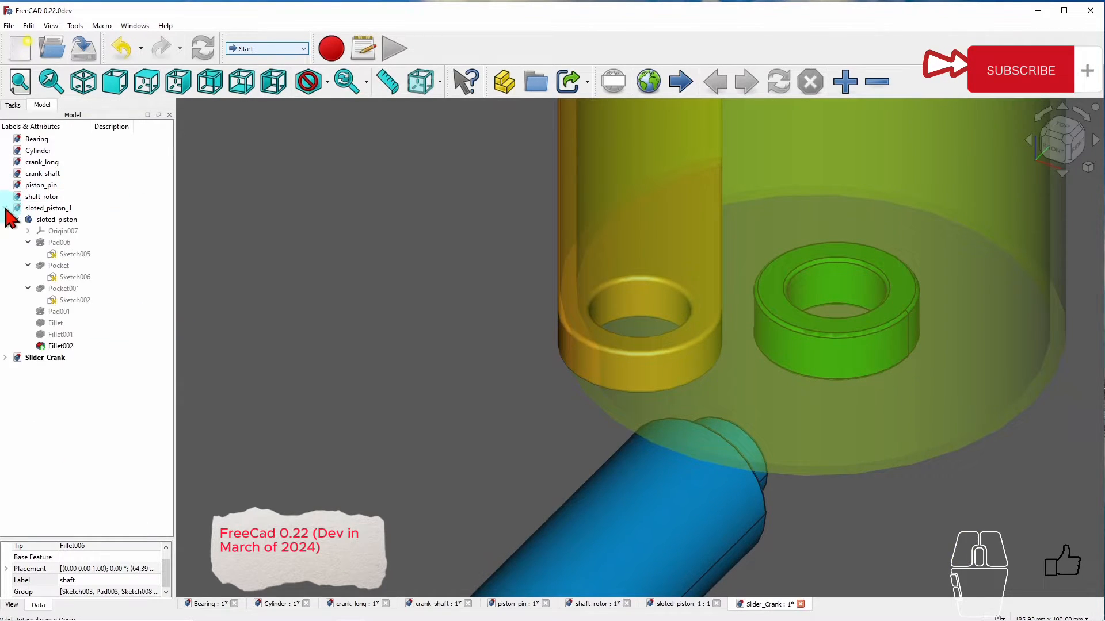
{"action": "left_click_drag", "start_coordinate": [85, 220], "coordinate": [68, 362]}
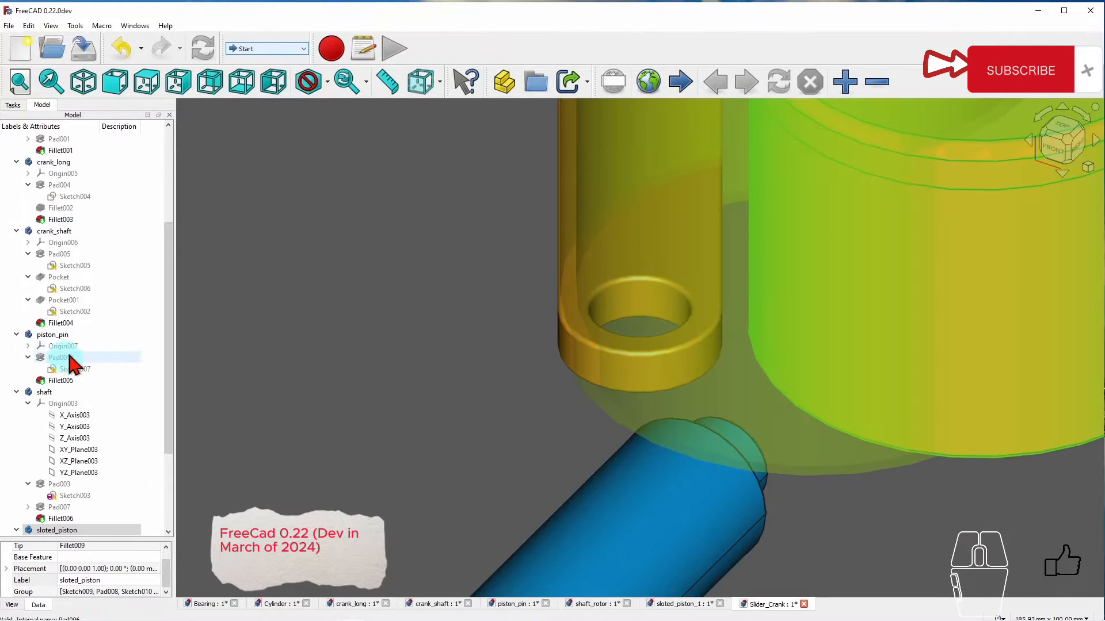
{"action": "left_click_drag", "start_coordinate": [173, 265], "coordinate": [169, 202]}
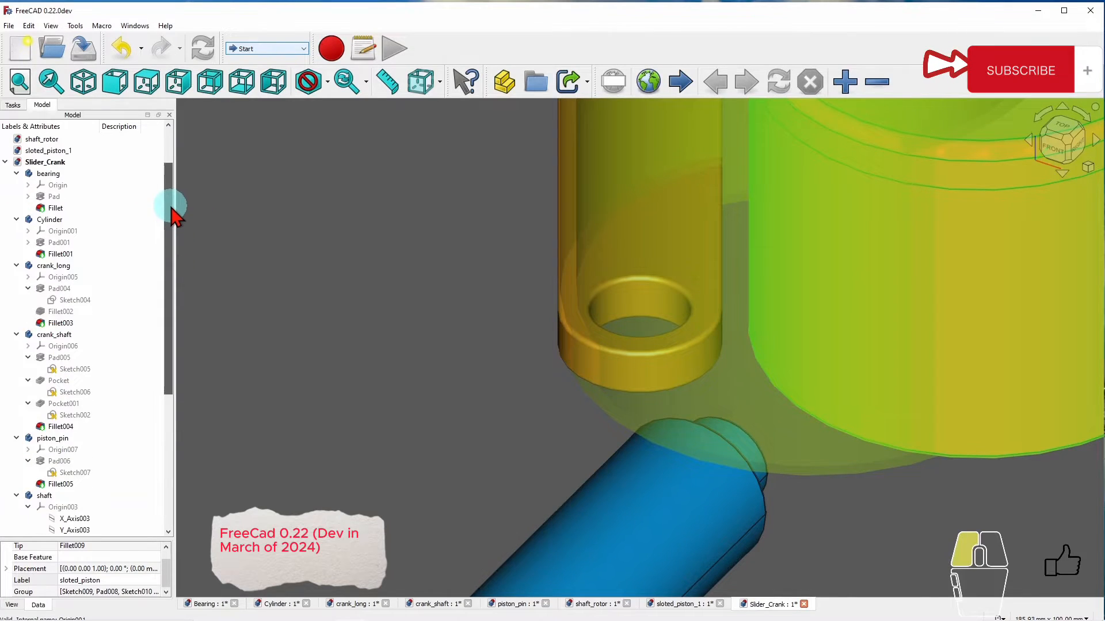
{"action": "left_click", "coordinate": [5, 165]}
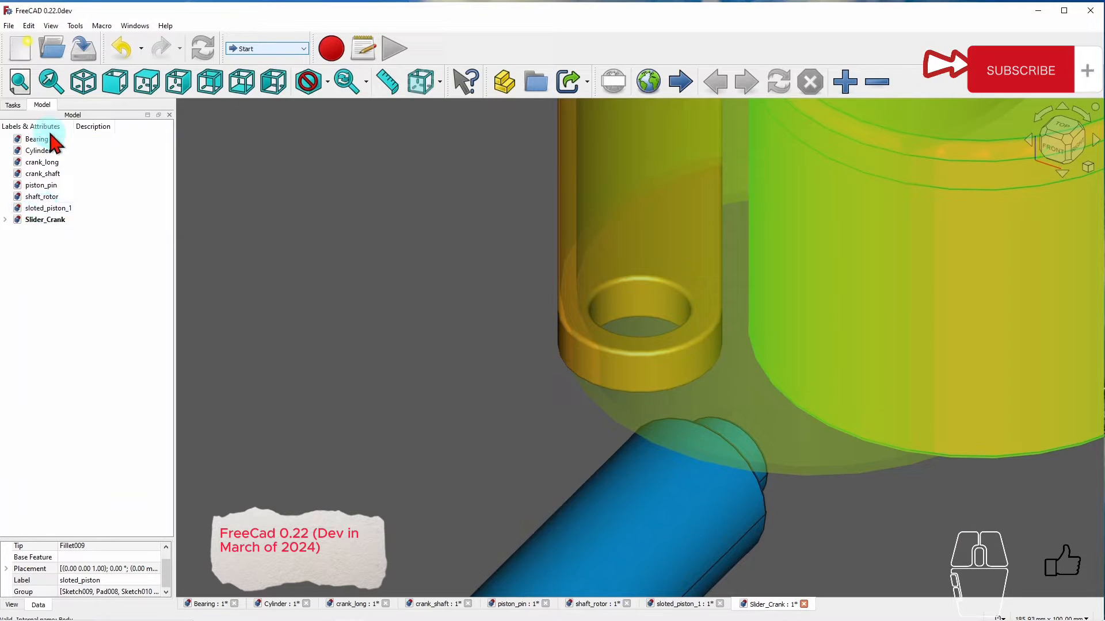
{"action": "scroll", "coordinate": [567, 271], "scroll_direction": "down", "scroll_amount": 10}
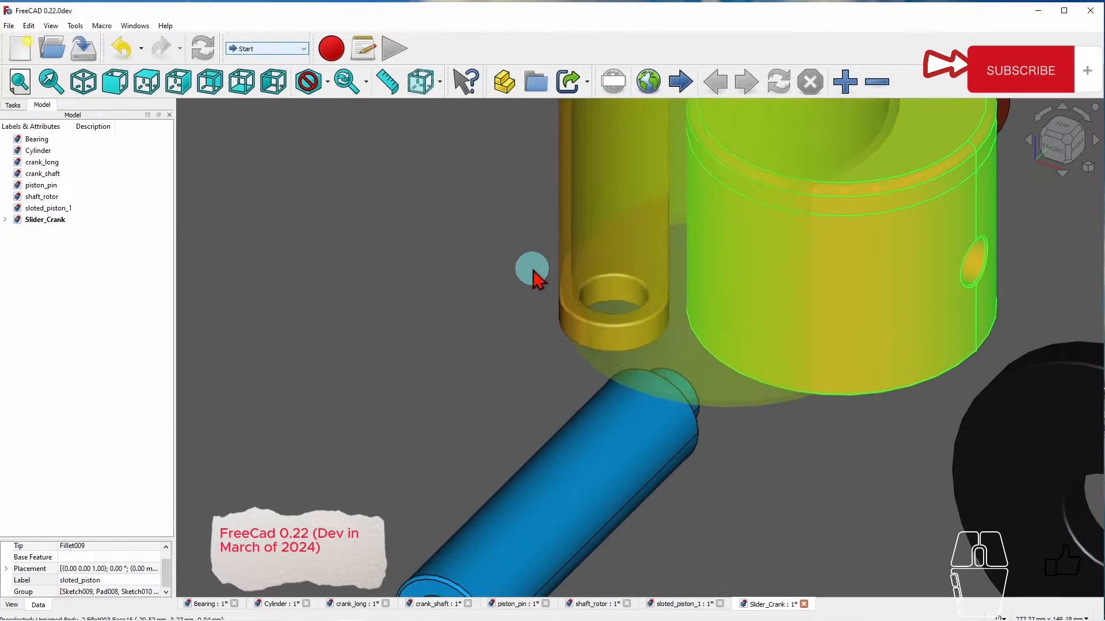
{"action": "scroll", "coordinate": [530, 276], "scroll_direction": "down", "scroll_amount": 4}
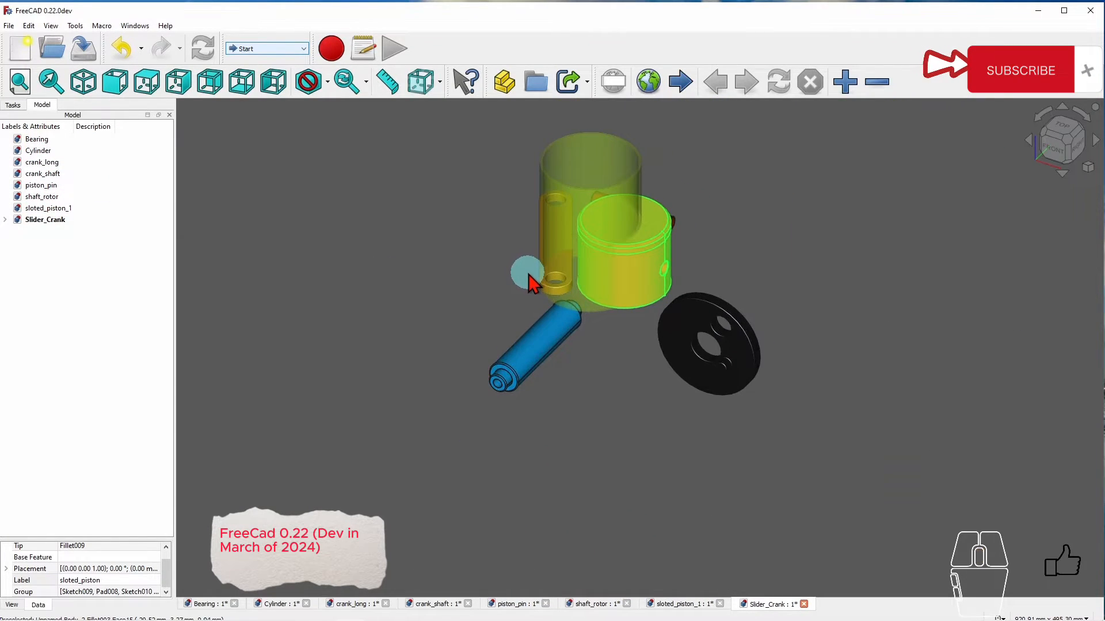
Close the emptied Bearing document without saving its changes, and collapse the Slider_Crank tree.
{"action": "left_click", "coordinate": [29, 139]}
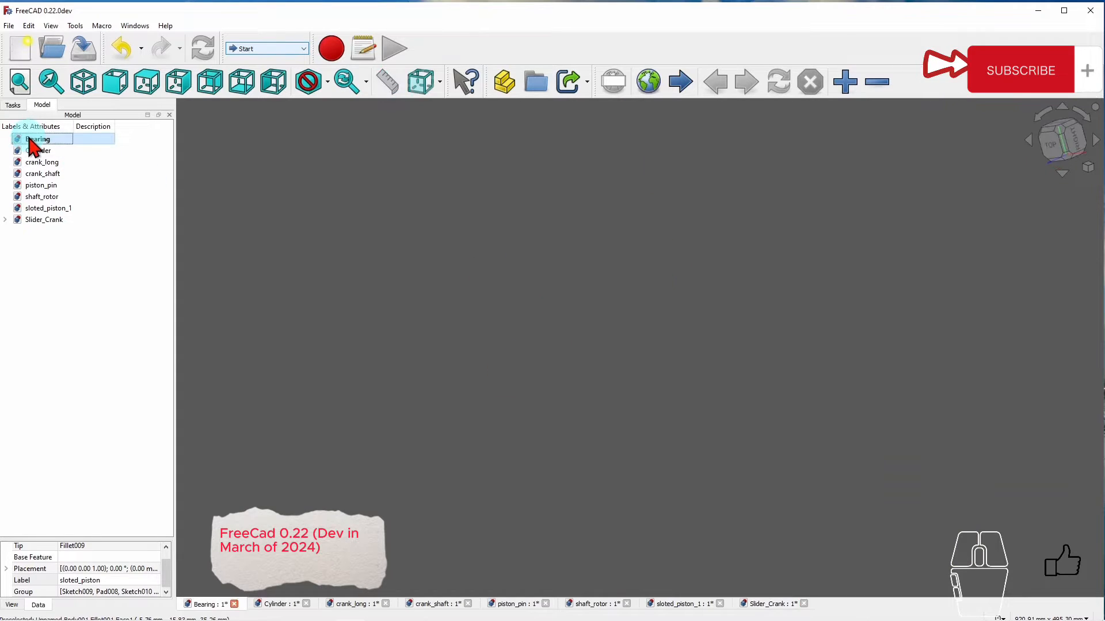
{"action": "right_click", "coordinate": [29, 140]}
{"action": "left_click", "coordinate": [22, 140]}
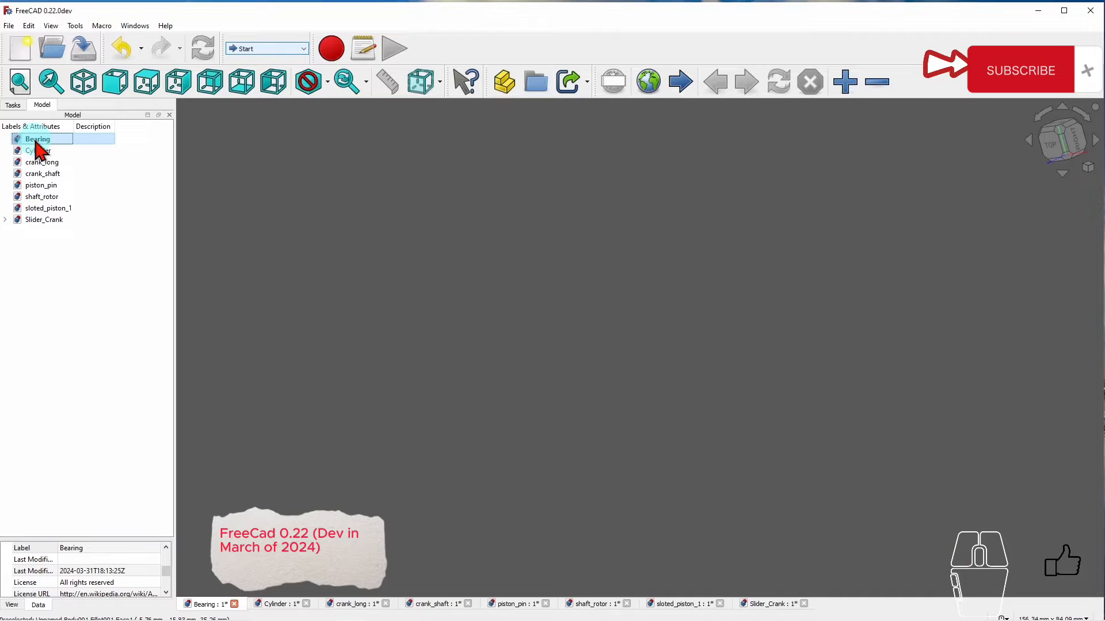
{"action": "left_click", "coordinate": [9, 26]}
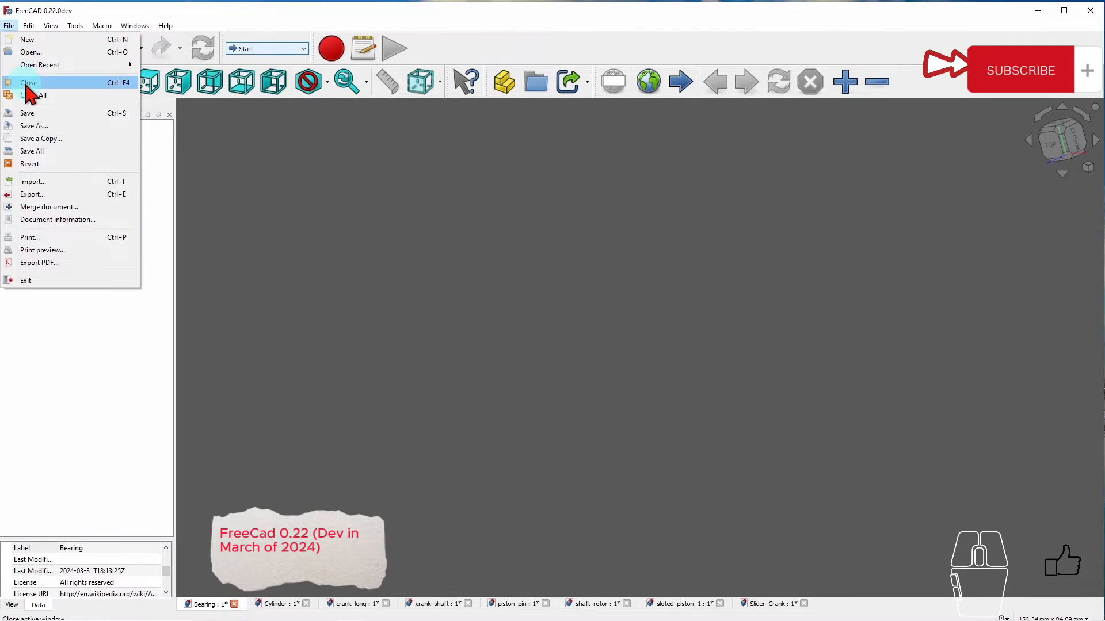
{"action": "left_click", "coordinate": [28, 84]}
{"action": "left_click", "coordinate": [604, 342]}
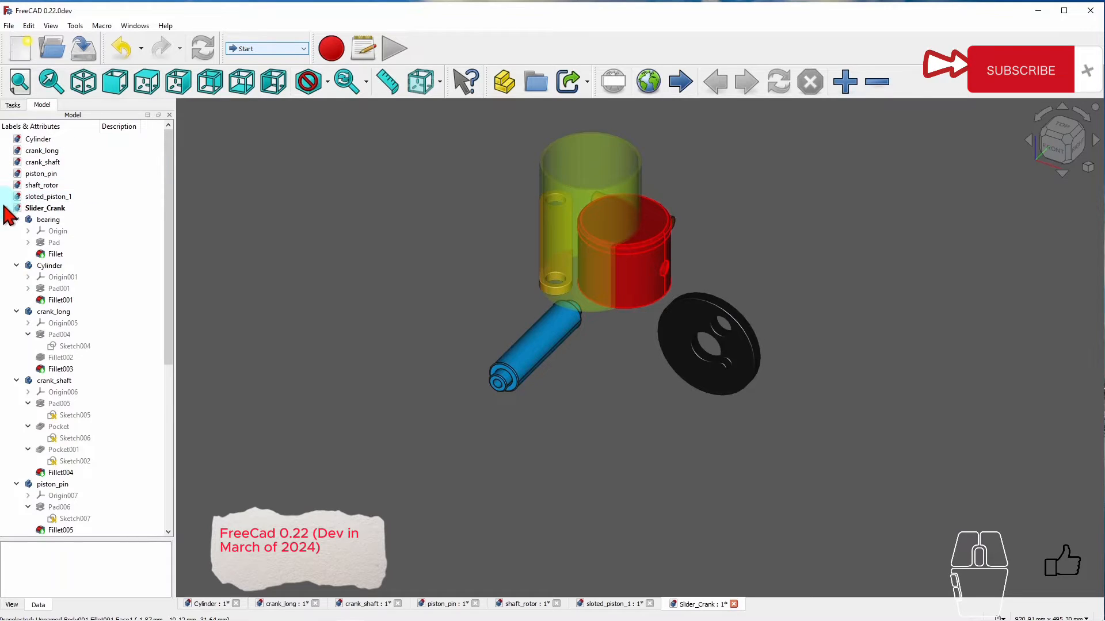
{"action": "left_click", "coordinate": [5, 207]}
Close the emptied Cylinder document without saving its changes, and collapse the Slider_Crank tree again.
{"action": "left_click", "coordinate": [47, 141]}
{"action": "right_click", "coordinate": [47, 140]}
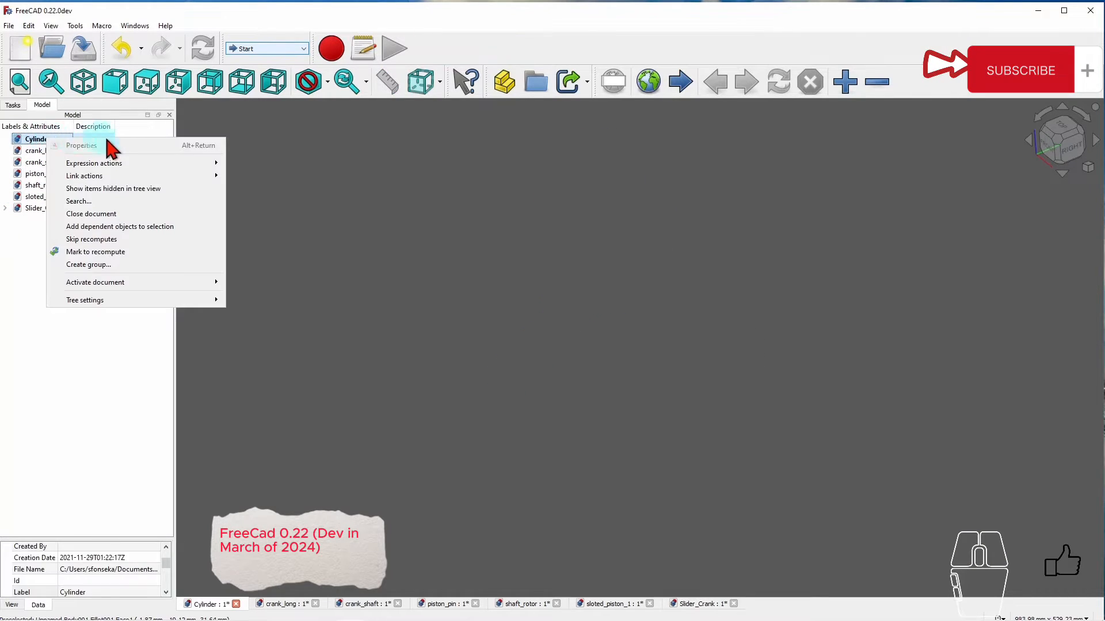
{"action": "left_click", "coordinate": [375, 150]}
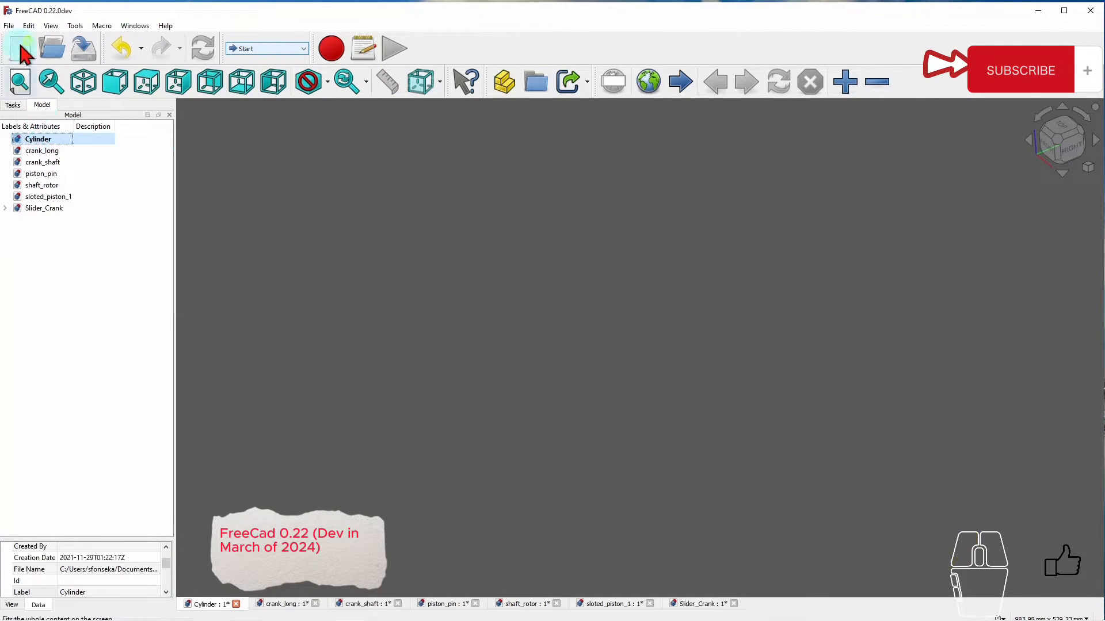
{"action": "left_click", "coordinate": [8, 26]}
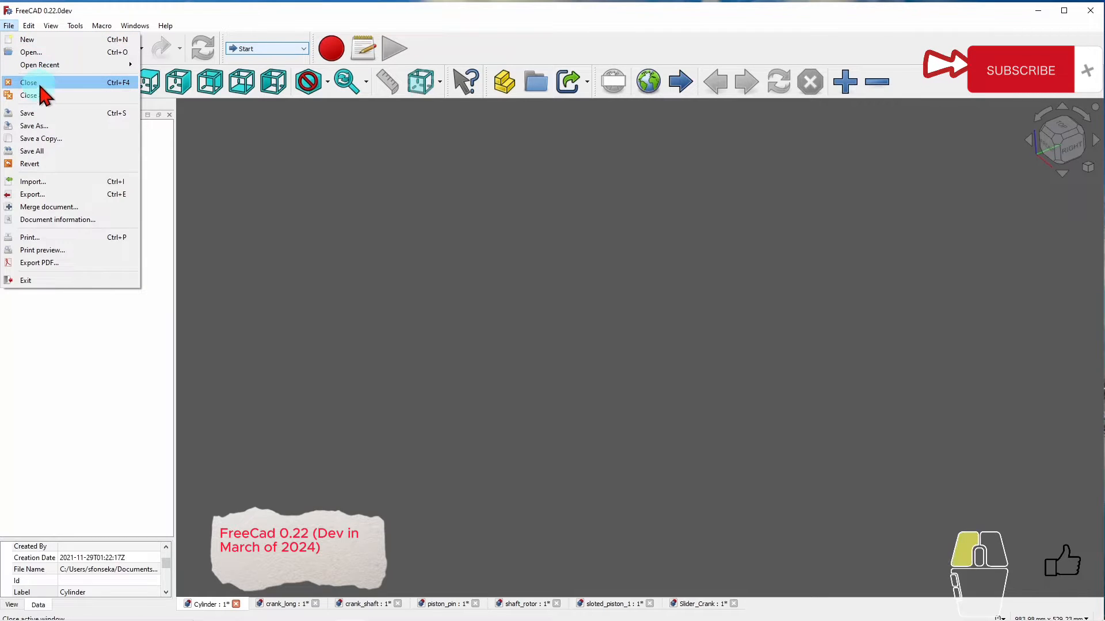
{"action": "left_click", "coordinate": [41, 85]}
{"action": "left_click", "coordinate": [605, 343]}
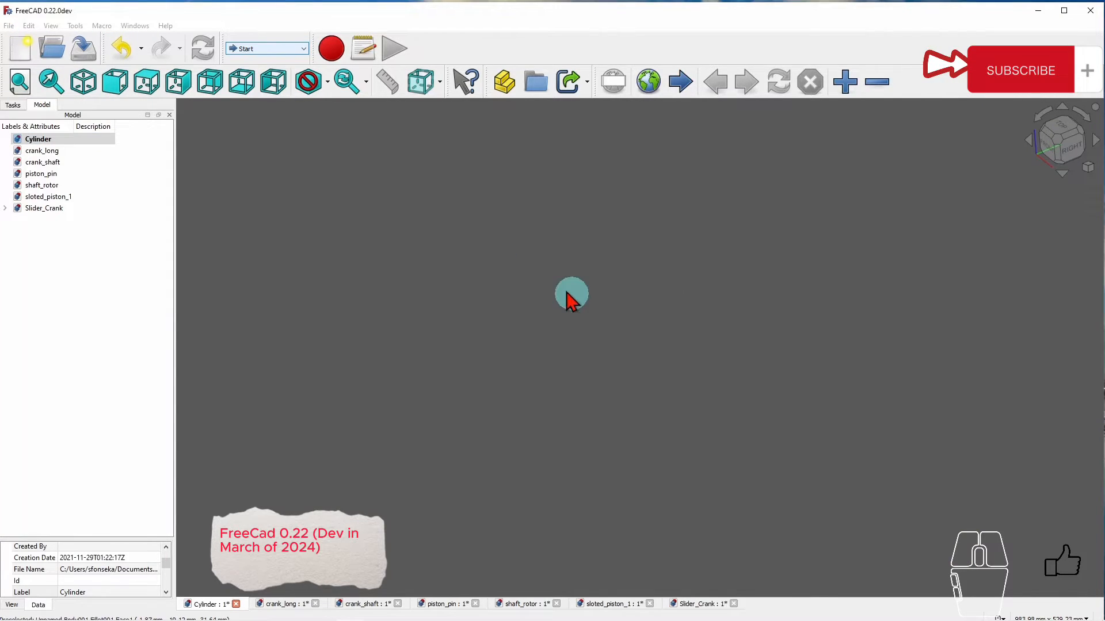
{"action": "left_click", "coordinate": [5, 197]}
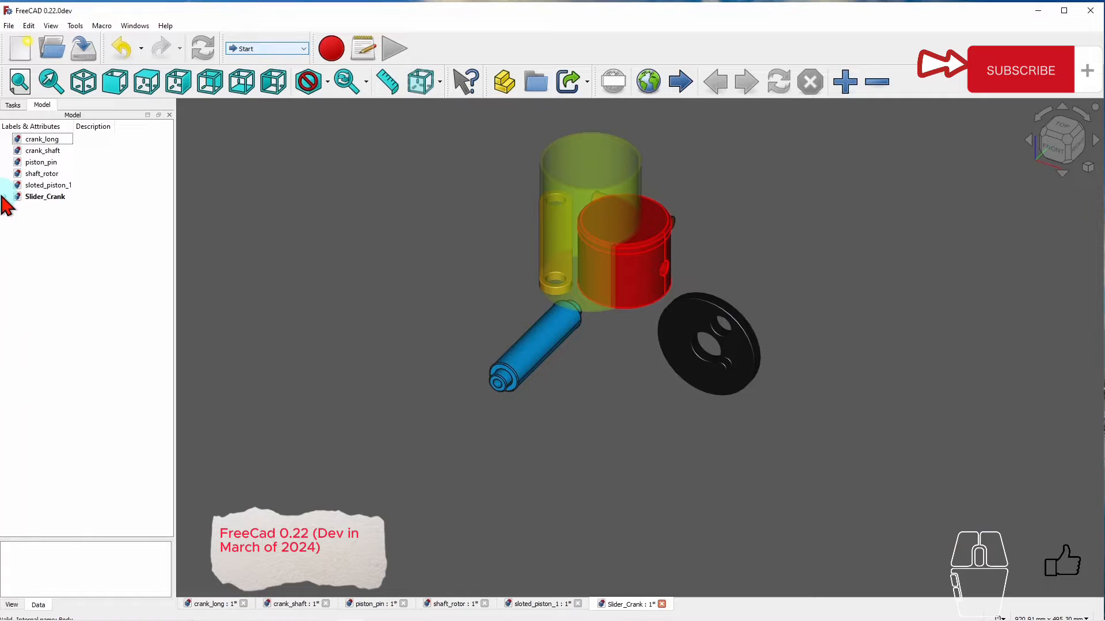
Close the emptied crank_long, crank_shaft, piston_pin and shaft_rotor documents, discarding their changes.
{"action": "double_click", "coordinate": [43, 139]}
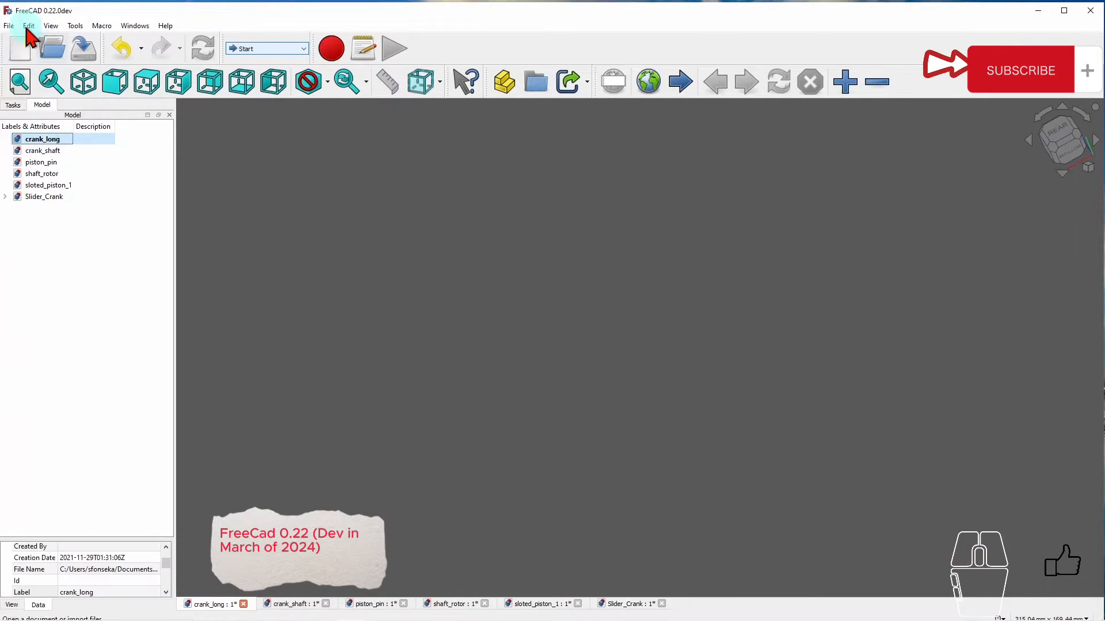
{"action": "left_click", "coordinate": [9, 26]}
{"action": "left_click", "coordinate": [39, 82]}
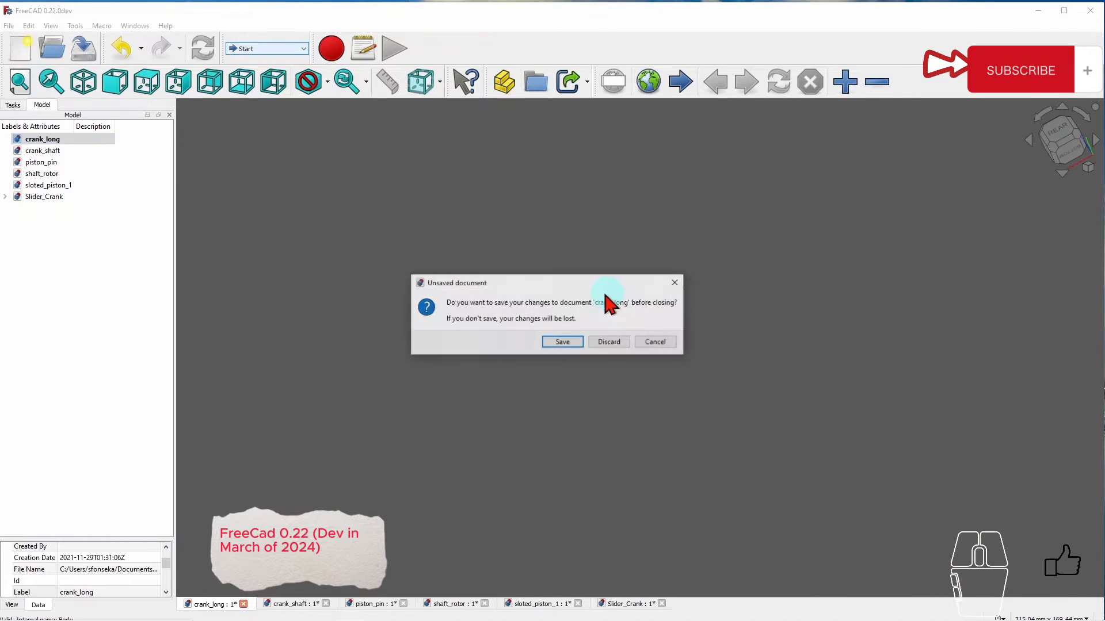
{"action": "left_click", "coordinate": [608, 341]}
{"action": "left_click", "coordinate": [8, 25]}
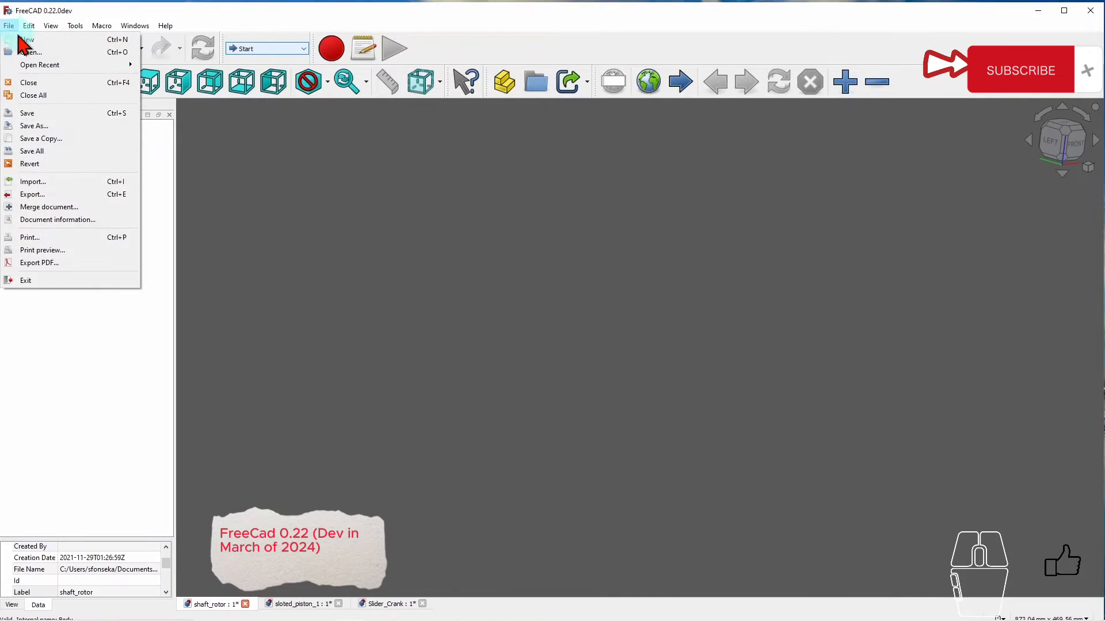
{"action": "left_click", "coordinate": [38, 82]}
{"action": "left_click", "coordinate": [624, 348]}
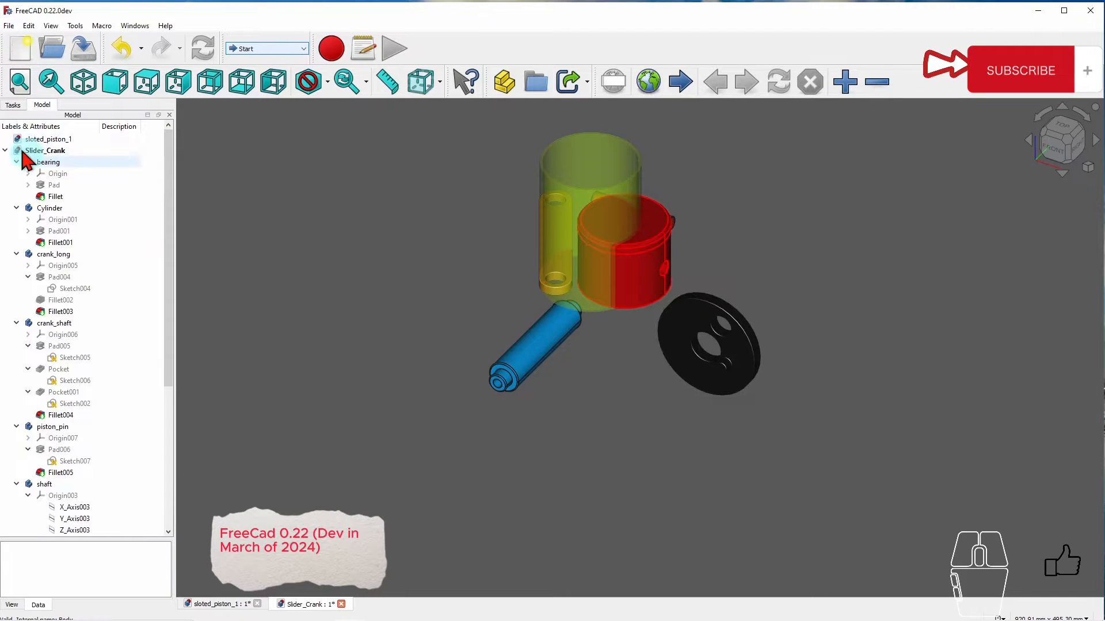
Close the emptied sloted_piston_1 document, discarding its changes, to leave only Slider_Crank open.
{"action": "double_click", "coordinate": [37, 140]}
{"action": "left_click", "coordinate": [10, 27]}
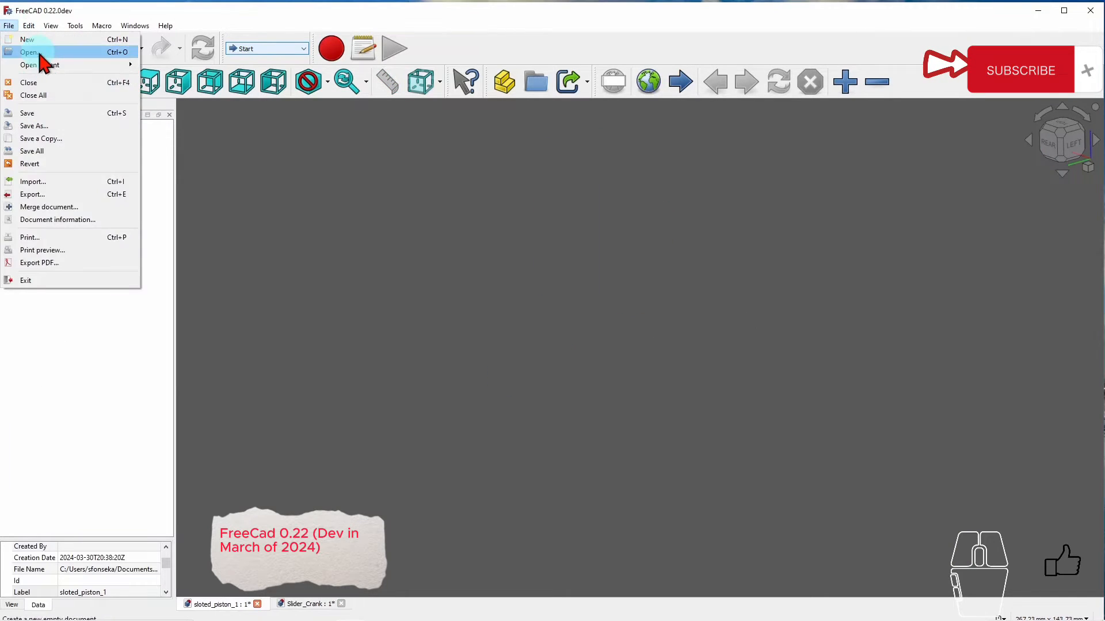
{"action": "left_click", "coordinate": [38, 83]}
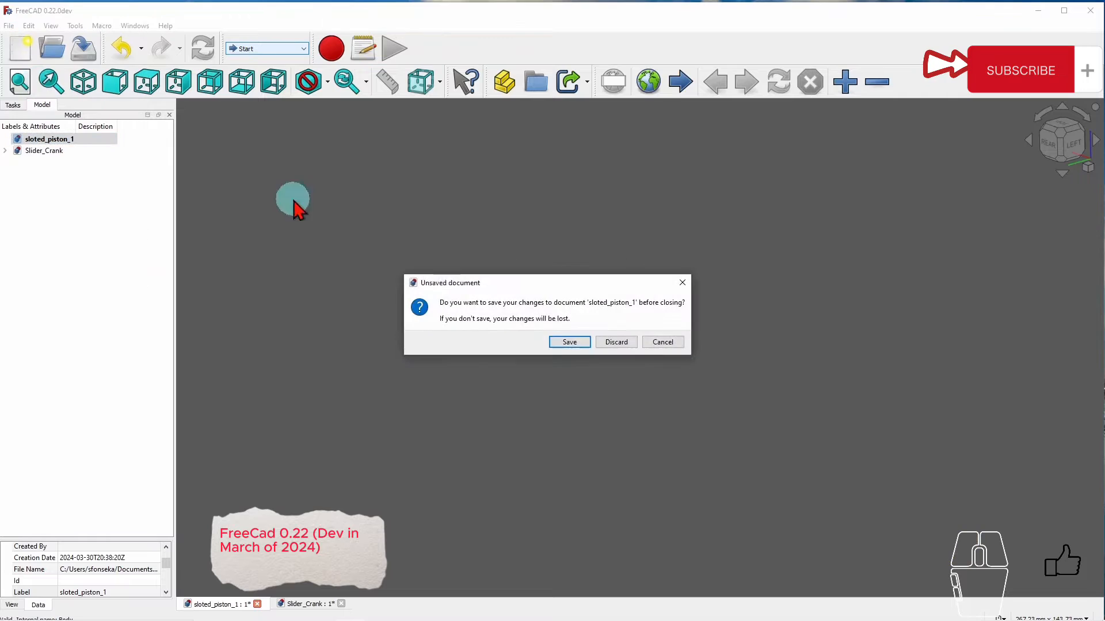
{"action": "left_click", "coordinate": [612, 343]}
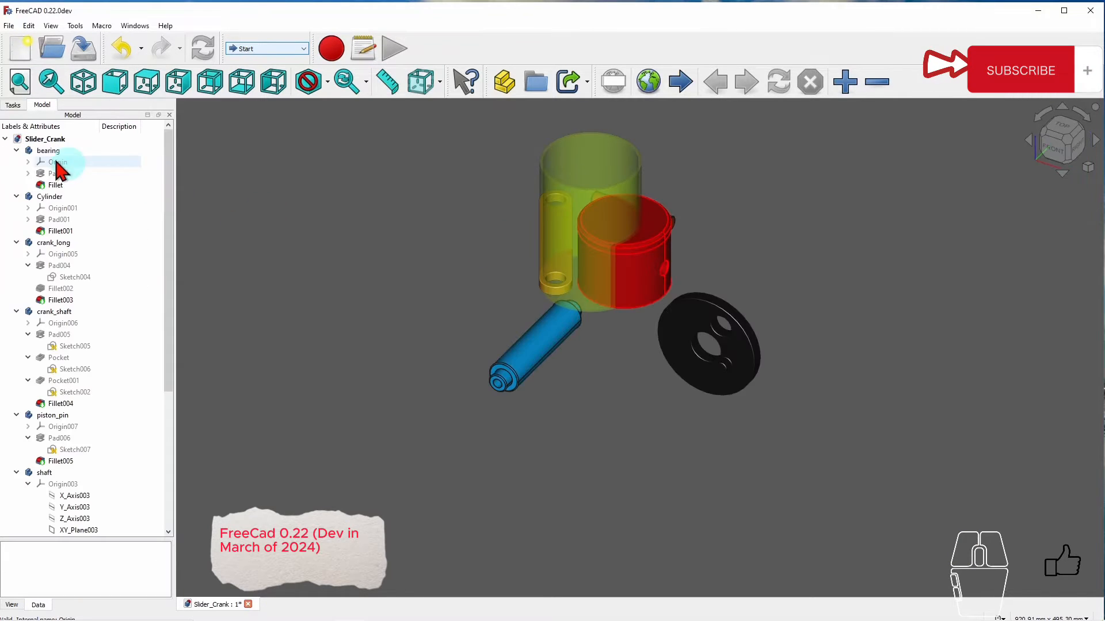
Collapse the shaft body in the Slider_Crank tree and switch to the Assembly workbench.
{"action": "mouse_move", "coordinate": [173, 262]}
{"action": "left_mouse_down"}
{"action": "mouse_move", "coordinate": [166, 336]}
{"action": "mouse_move", "coordinate": [166, 279]}
{"action": "left_mouse_up"}
{"action": "left_click", "coordinate": [43, 427]}
{"action": "left_click", "coordinate": [17, 426]}
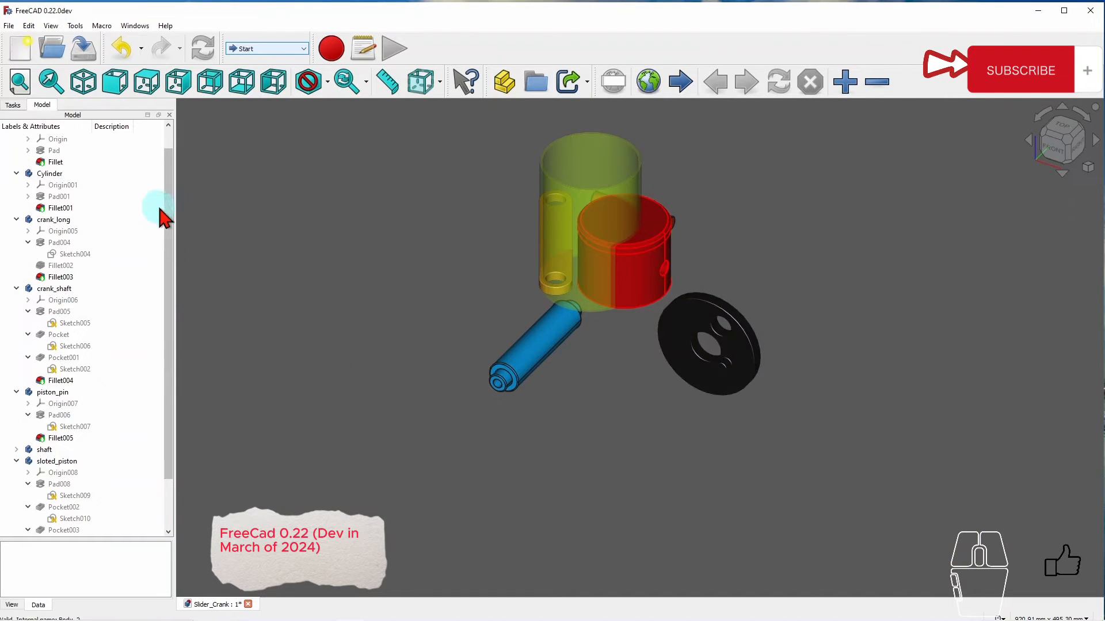
{"action": "left_click_drag", "start_coordinate": [166, 207], "coordinate": [172, 161]}
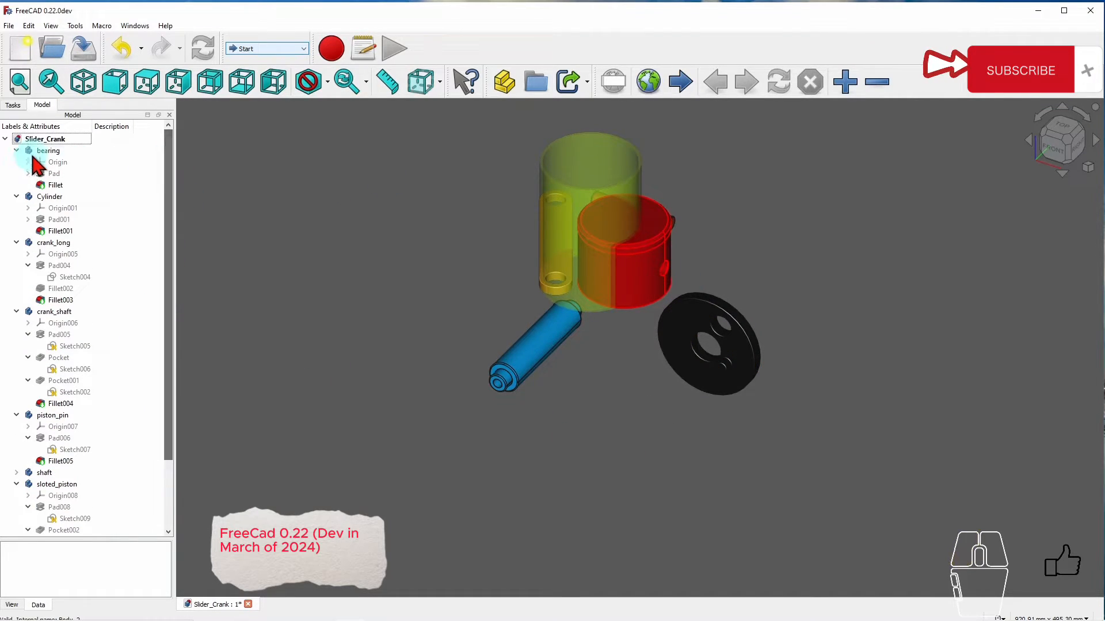
{"action": "left_click", "coordinate": [304, 50]}
{"action": "left_click", "coordinate": [283, 226]}
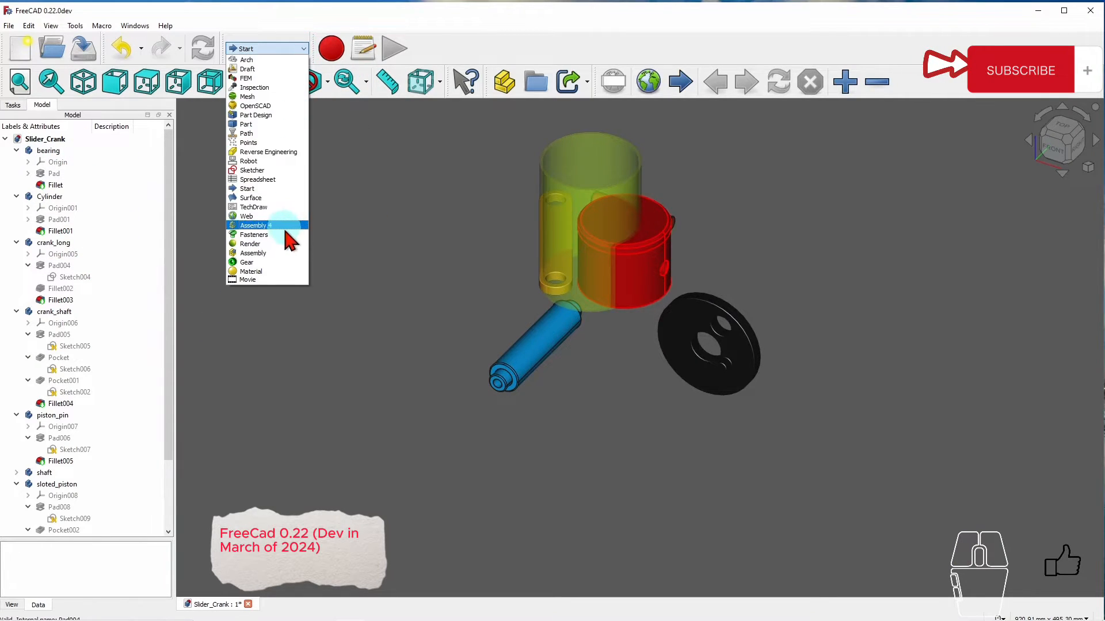
{"action": "left_click", "coordinate": [274, 253]}
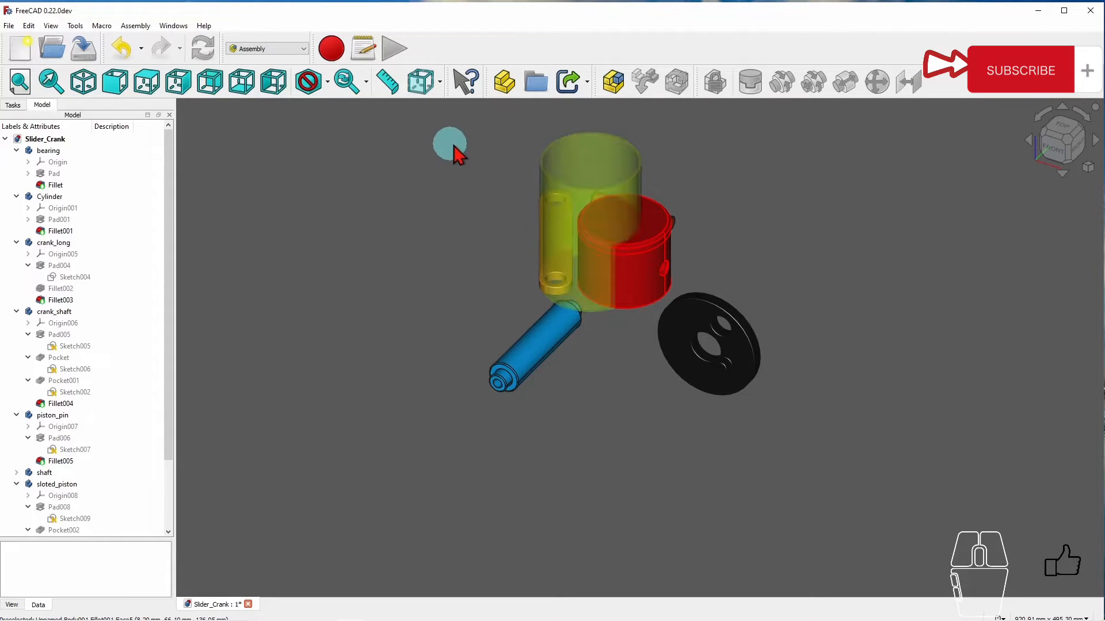
Create a new assembly object in the Slider_Crank document.
{"action": "mouse_move", "coordinate": [171, 323]}
{"action": "left_mouse_down"}
{"action": "mouse_move", "coordinate": [171, 396]}
{"action": "mouse_move", "coordinate": [174, 312]}
{"action": "left_mouse_up"}
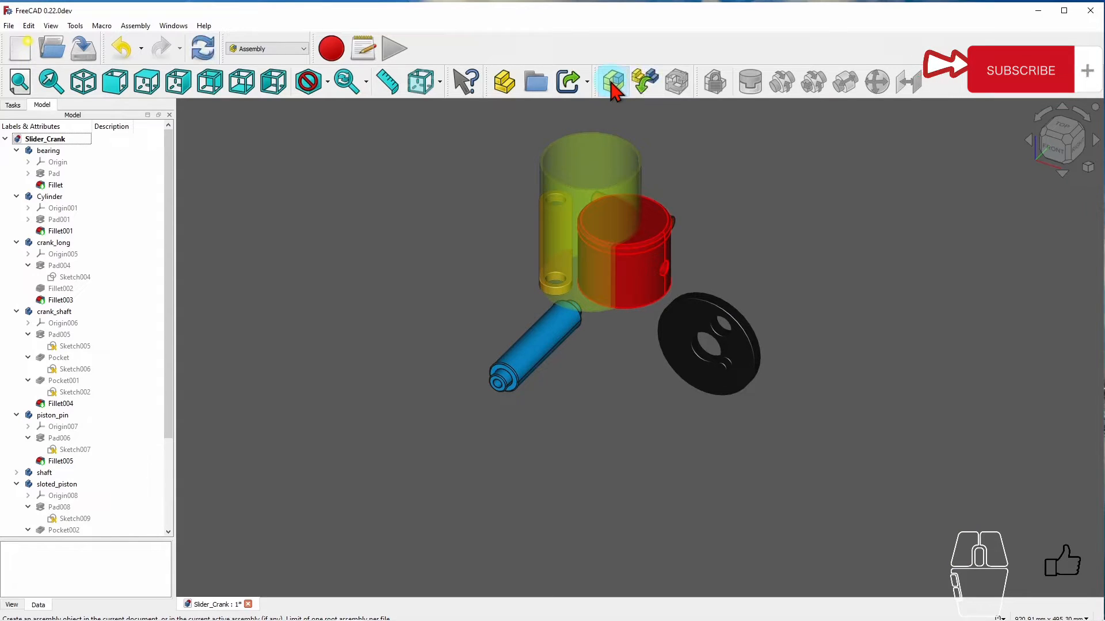
{"action": "left_click_drag", "start_coordinate": [167, 197], "coordinate": [161, 321]}
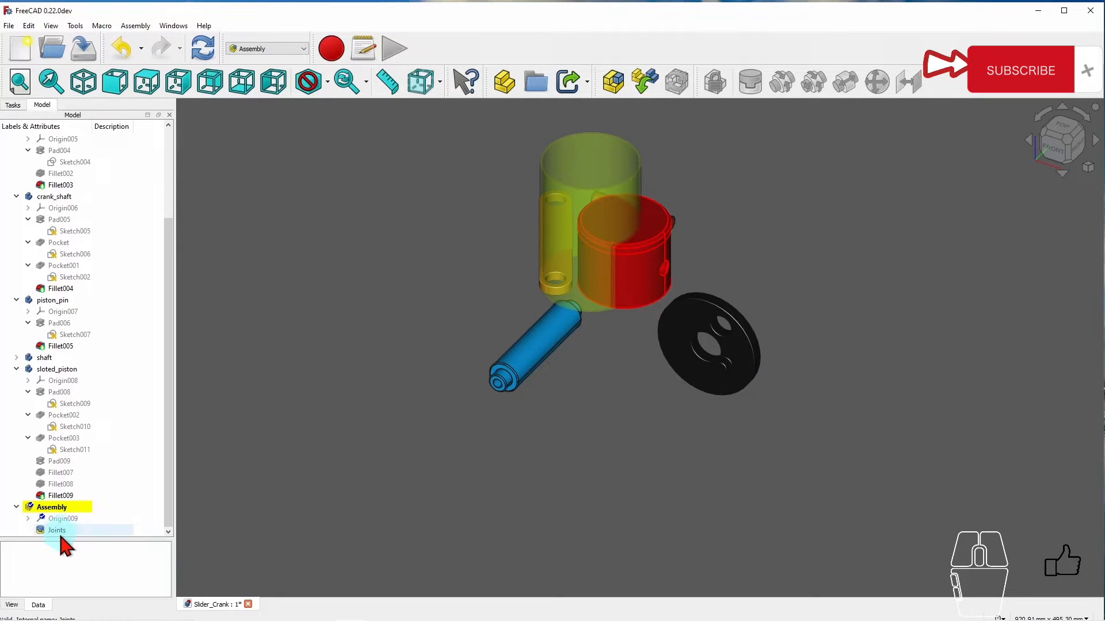
{"action": "mouse_move", "coordinate": [170, 253]}
{"action": "left_mouse_down"}
{"action": "mouse_move", "coordinate": [168, 229]}
{"action": "mouse_move", "coordinate": [168, 305]}
{"action": "mouse_move", "coordinate": [165, 239]}
{"action": "left_mouse_up"}
{"action": "mouse_move", "coordinate": [170, 174]}
{"action": "left_mouse_down"}
{"action": "mouse_move", "coordinate": [167, 233]}
{"action": "mouse_move", "coordinate": [167, 150]}
{"action": "mouse_move", "coordinate": [161, 279]}
{"action": "mouse_move", "coordinate": [168, 161]}
{"action": "left_mouse_up"}
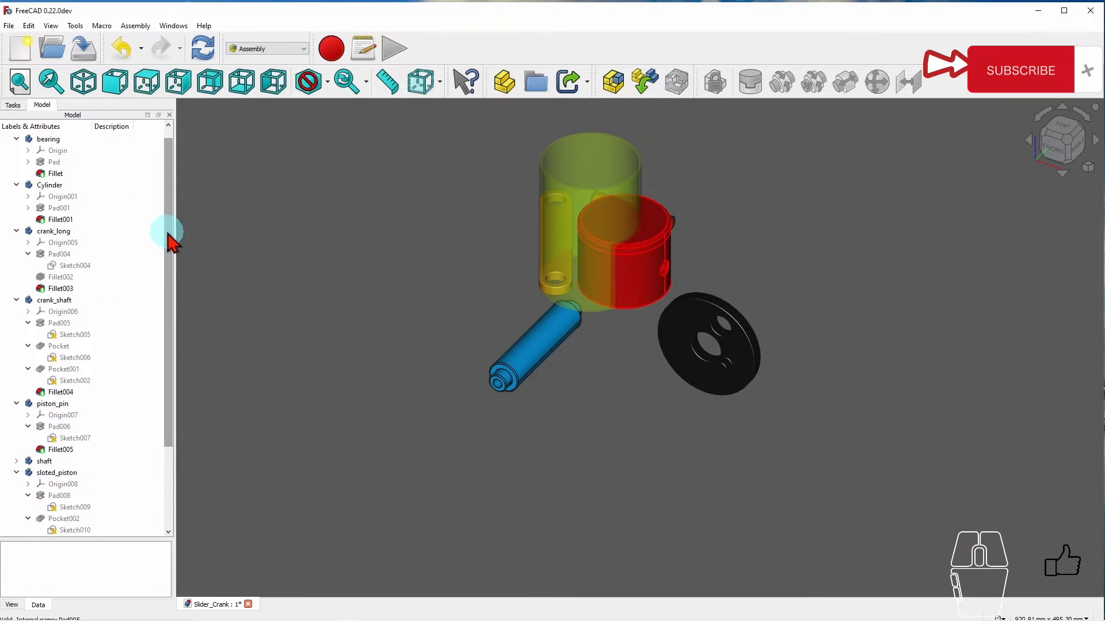
{"action": "left_click_drag", "start_coordinate": [168, 234], "coordinate": [178, 368]}
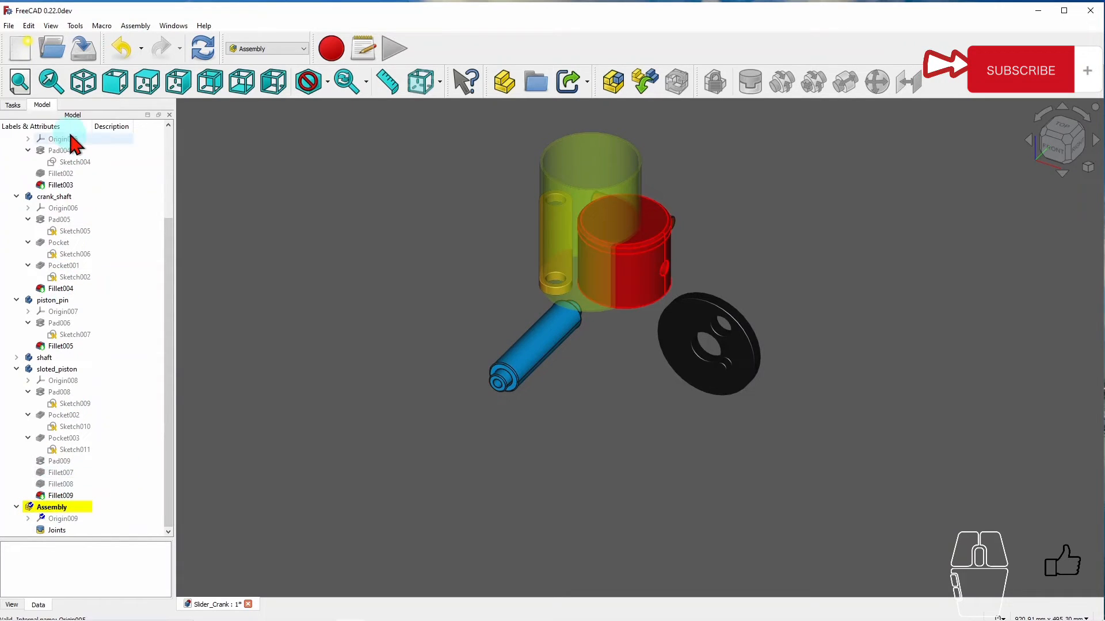
Collapse the tree branches of all bodies, from sloted_piston up to bearing, leaving the Assembly branch expanded.
{"action": "left_click_drag", "start_coordinate": [171, 280], "coordinate": [159, 308]}
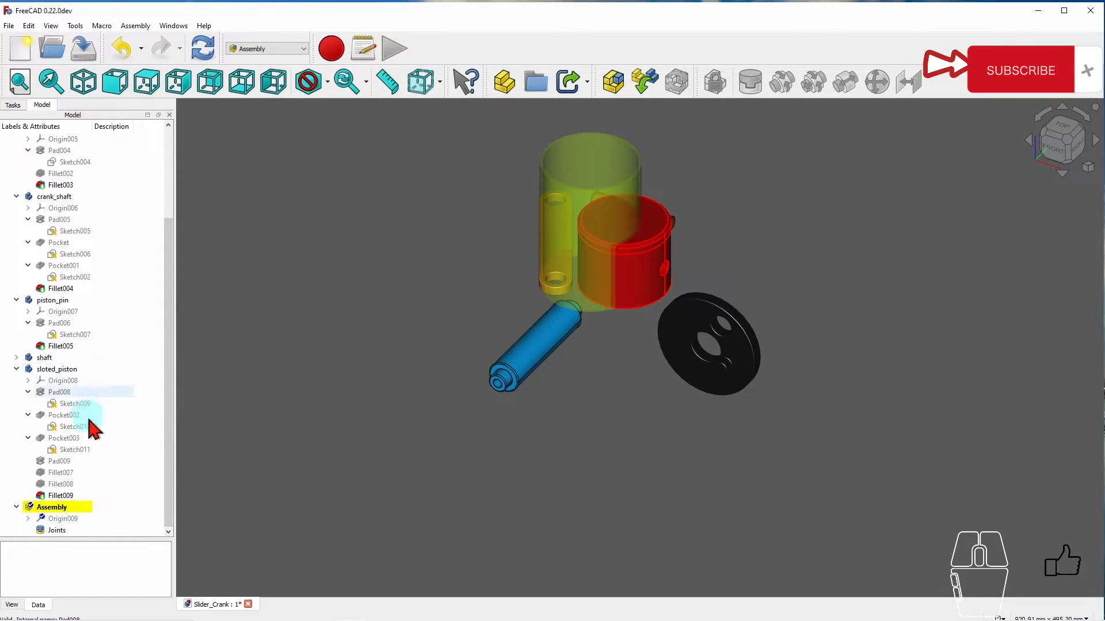
{"action": "left_click", "coordinate": [17, 369]}
{"action": "left_click", "coordinate": [17, 311]}
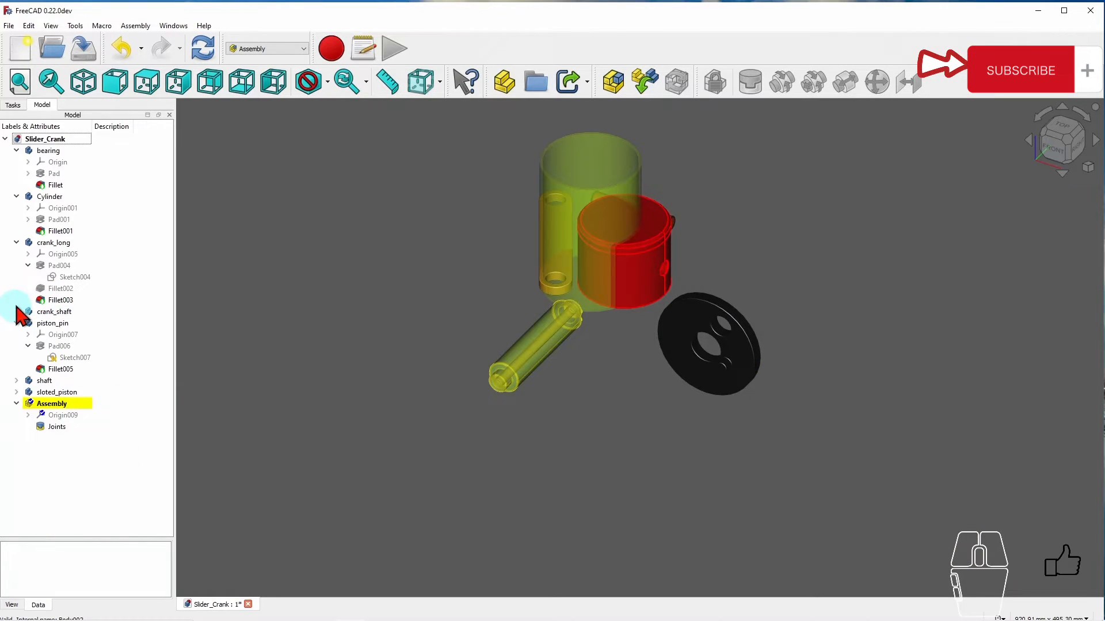
{"action": "left_click", "coordinate": [17, 242]}
{"action": "left_click", "coordinate": [17, 265]}
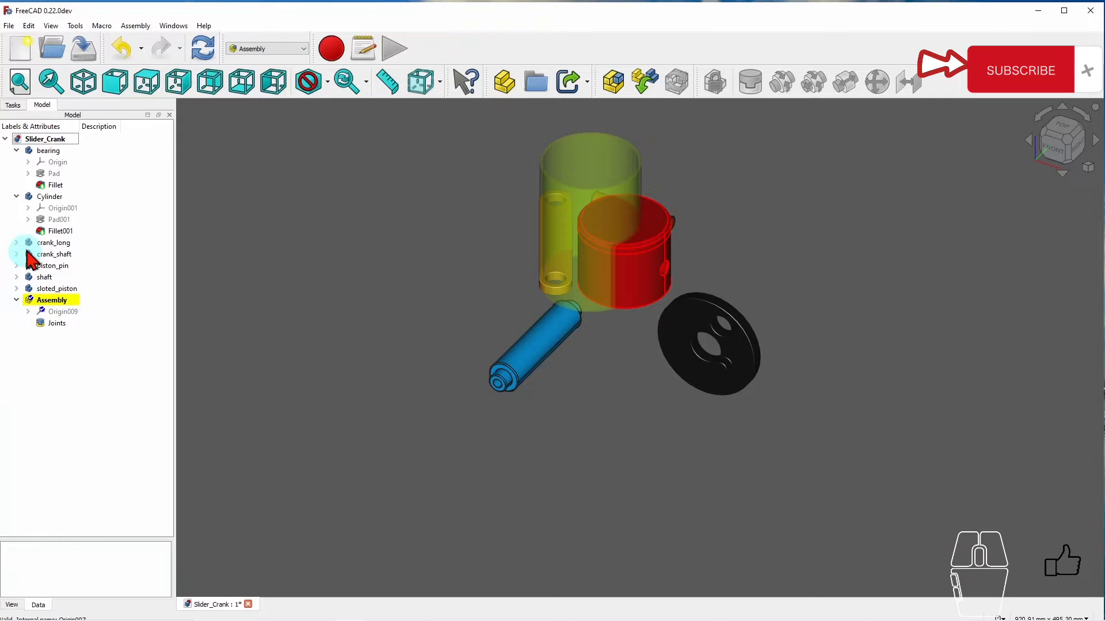
{"action": "left_click", "coordinate": [17, 197]}
{"action": "left_click", "coordinate": [16, 151]}
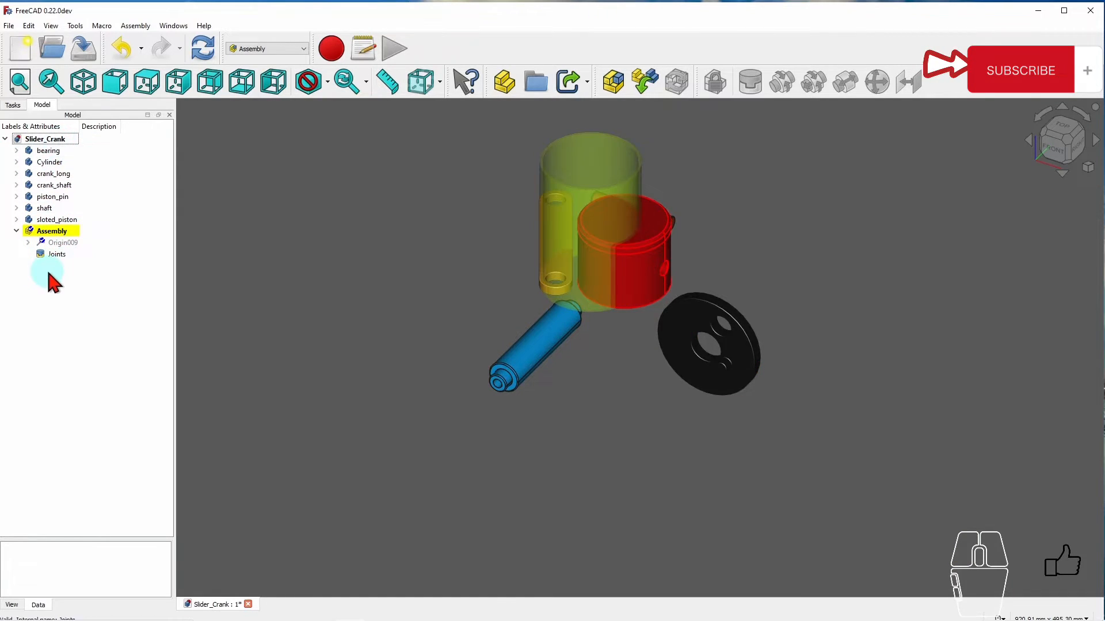
{"action": "left_click", "coordinate": [56, 324]}
Move the bearing, Cylinder, crank_long, crank_shaft, piston_pin, shaft and sloted_piston bodies into the Assembly.
{"action": "left_click_drag", "start_coordinate": [59, 152], "coordinate": [82, 231]}
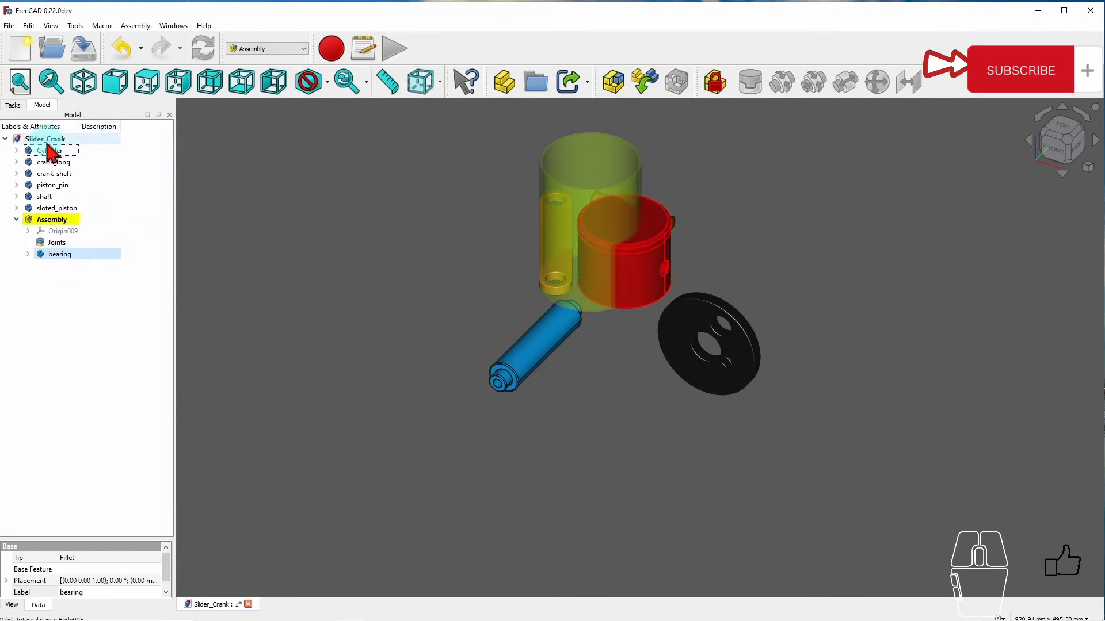
{"action": "left_click", "coordinate": [49, 151]}
{"action": "left_click_drag", "start_coordinate": [48, 151], "coordinate": [69, 219]}
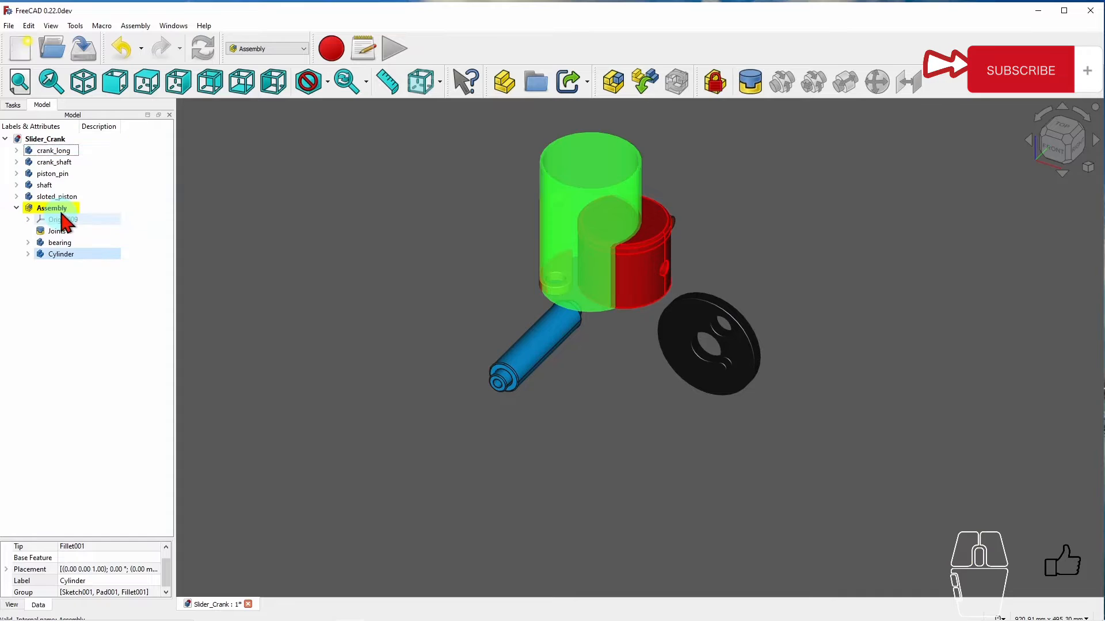
{"action": "left_click_drag", "start_coordinate": [57, 154], "coordinate": [66, 207]}
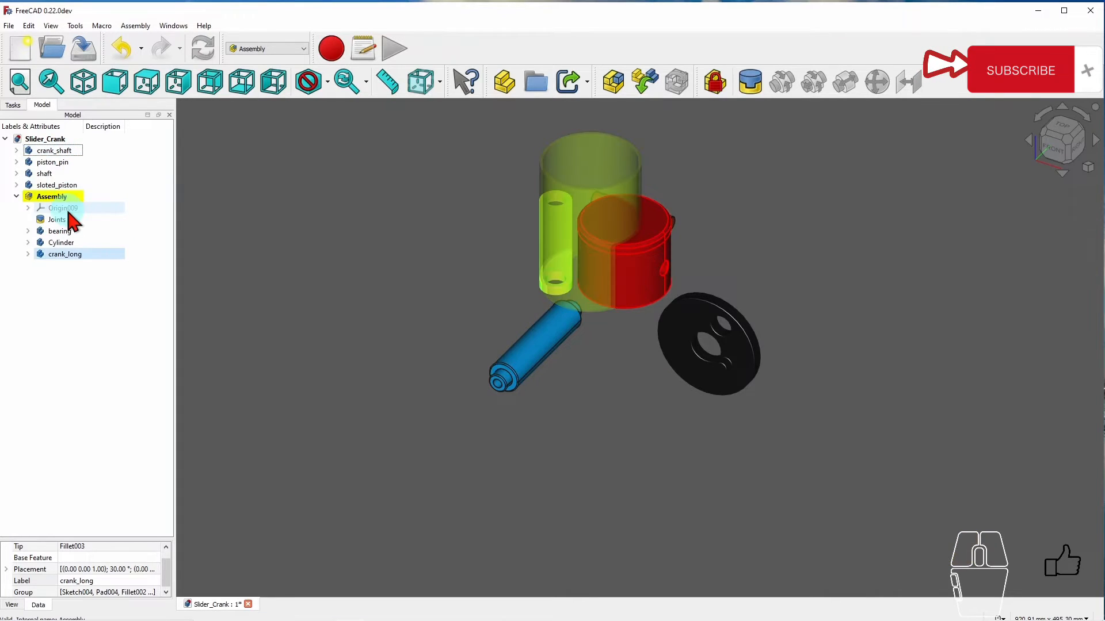
{"action": "left_click_drag", "start_coordinate": [57, 147], "coordinate": [76, 197]}
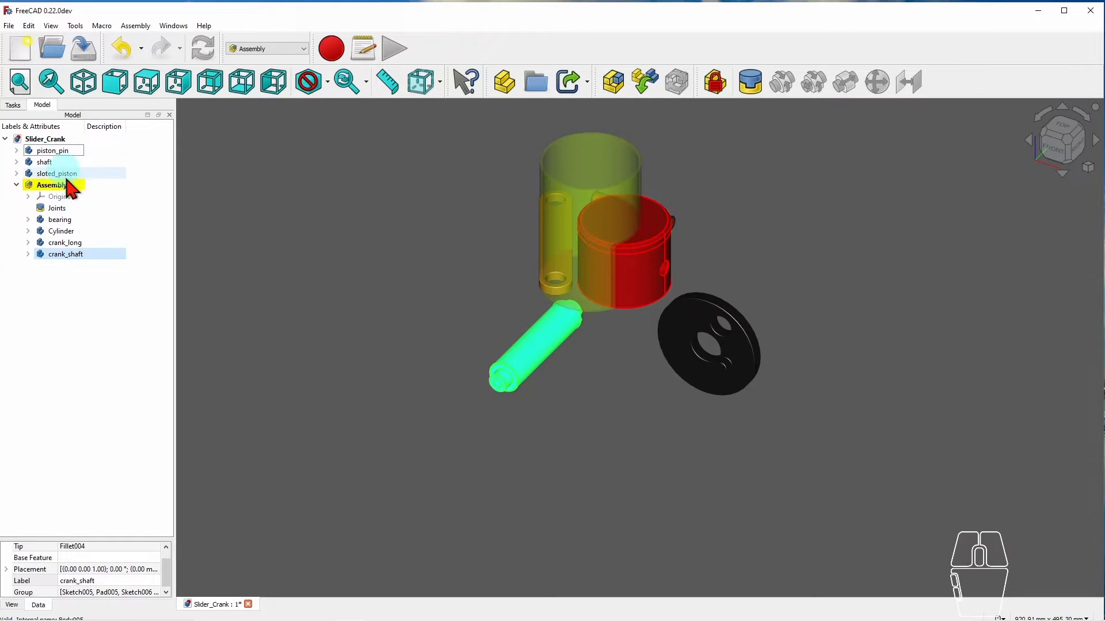
{"action": "left_click_drag", "start_coordinate": [66, 155], "coordinate": [81, 185]}
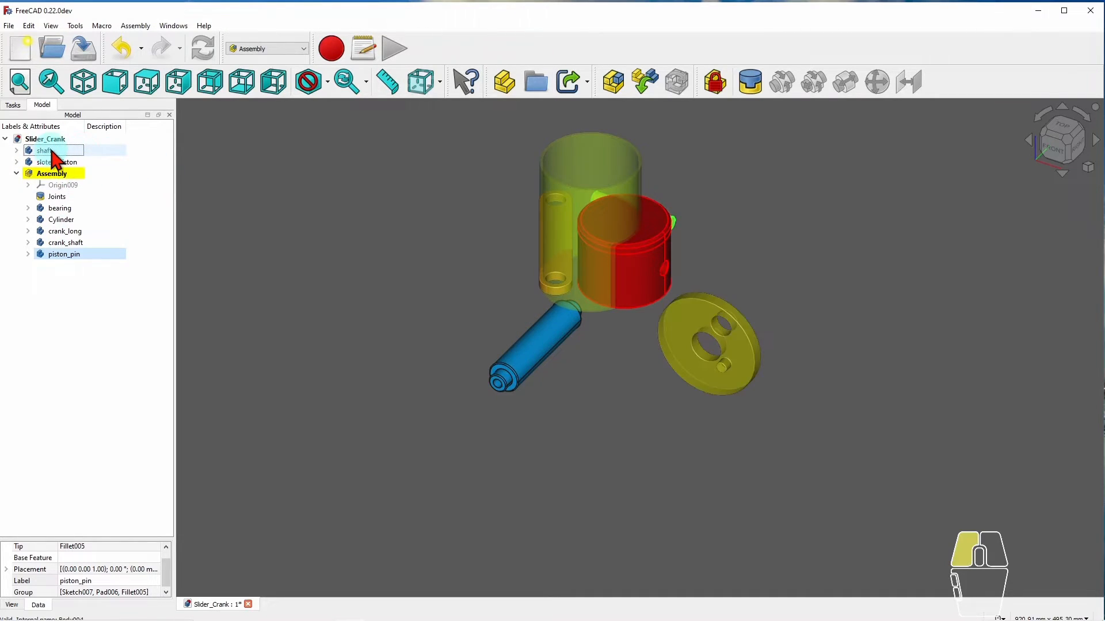
{"action": "mouse_move", "coordinate": [50, 152]}
{"action": "left_mouse_down"}
{"action": "mouse_move", "coordinate": [74, 175]}
{"action": "mouse_move", "coordinate": [103, 155]}
{"action": "mouse_move", "coordinate": [68, 161]}
{"action": "left_mouse_up"}
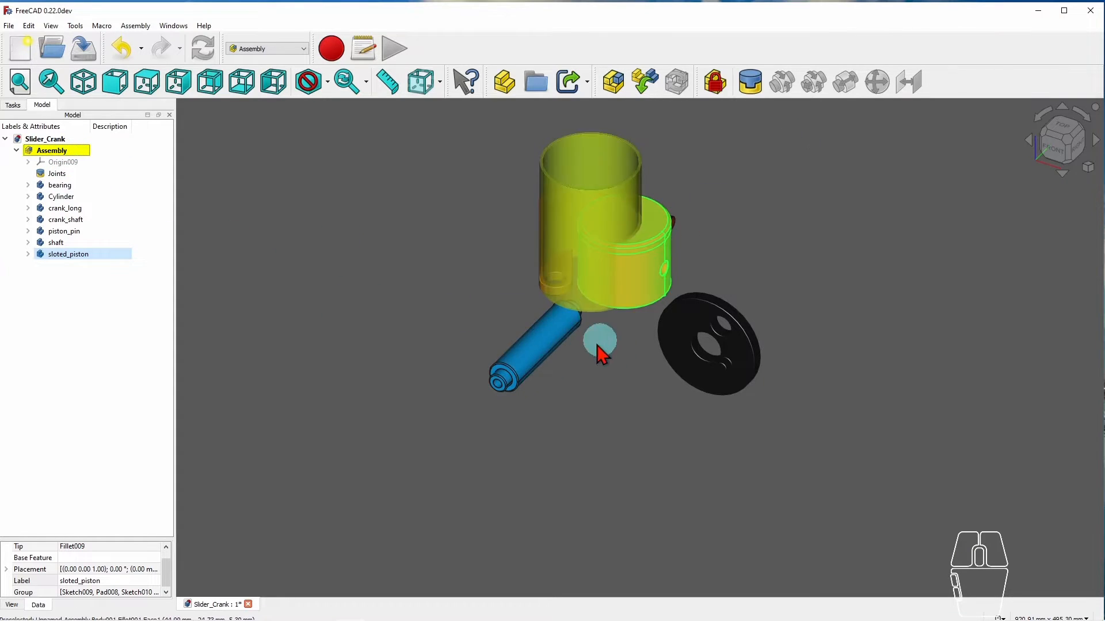
Spread the shaft, crank_shaft, sloted_piston, Cylinder, crank_long, piston_pin and bearing apart so no parts overlap, and recompute the document.
{"action": "left_click_drag", "start_coordinate": [548, 365], "coordinate": [409, 356]}
{"action": "left_click_drag", "start_coordinate": [770, 374], "coordinate": [935, 373]}
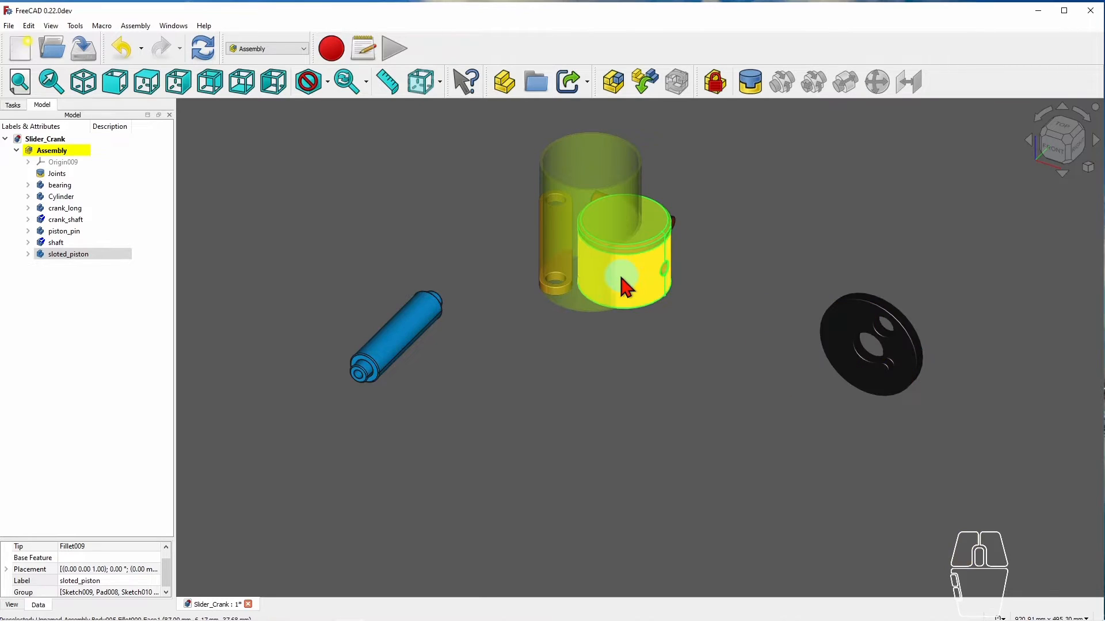
{"action": "left_click_drag", "start_coordinate": [681, 286], "coordinate": [863, 242]}
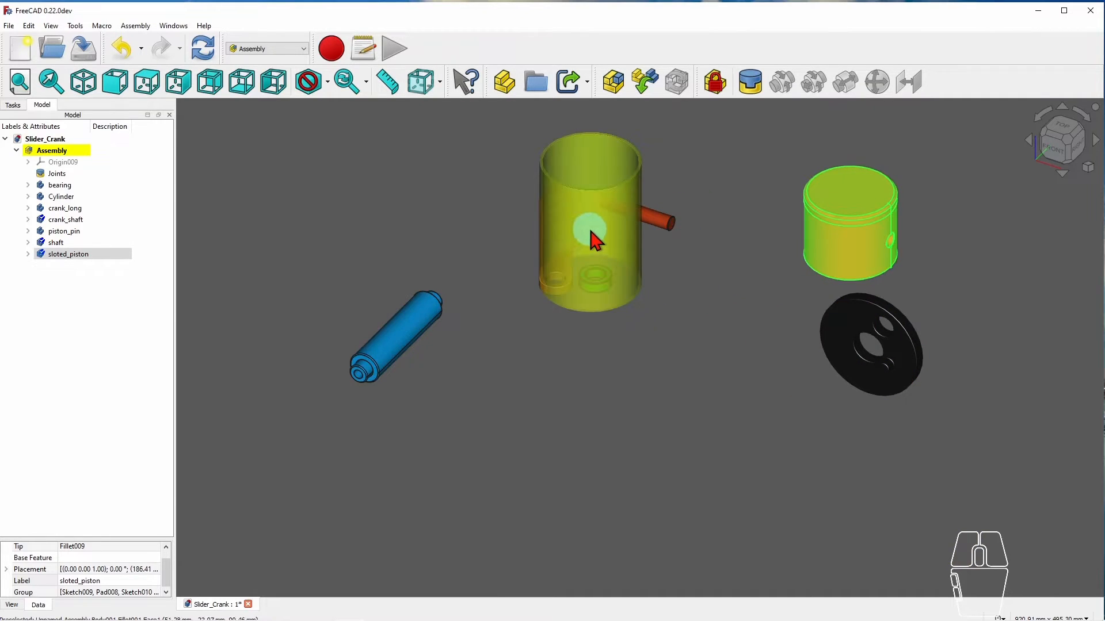
{"action": "left_click_drag", "start_coordinate": [542, 214], "coordinate": [438, 195]}
{"action": "left_click_drag", "start_coordinate": [568, 235], "coordinate": [527, 180]}
{"action": "left_click_drag", "start_coordinate": [655, 214], "coordinate": [742, 195]}
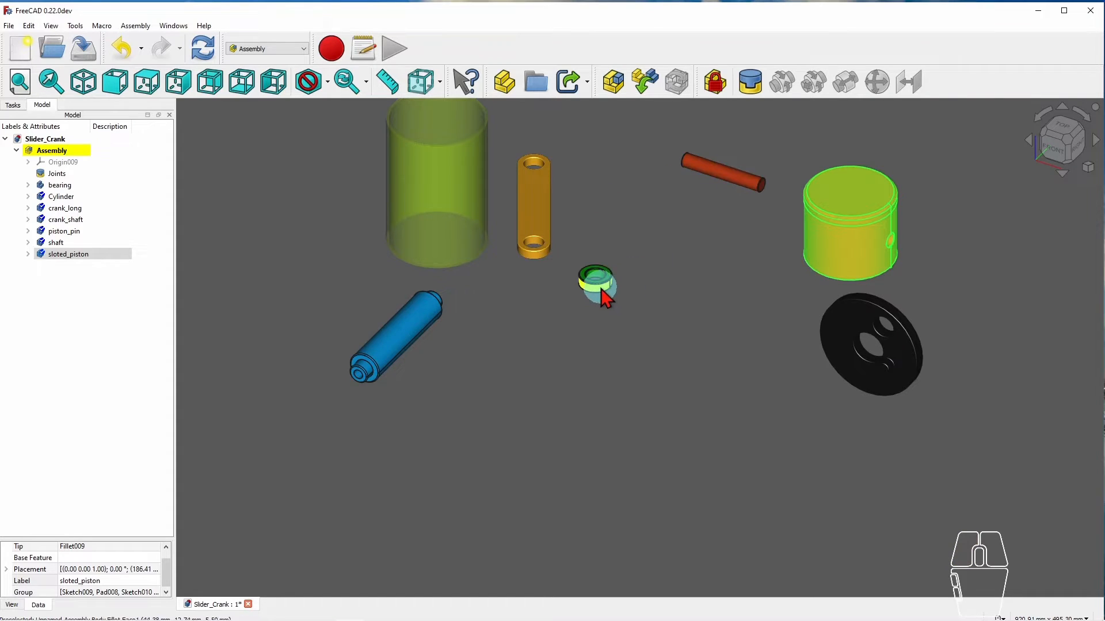
{"action": "left_click_drag", "start_coordinate": [599, 291], "coordinate": [695, 287]}
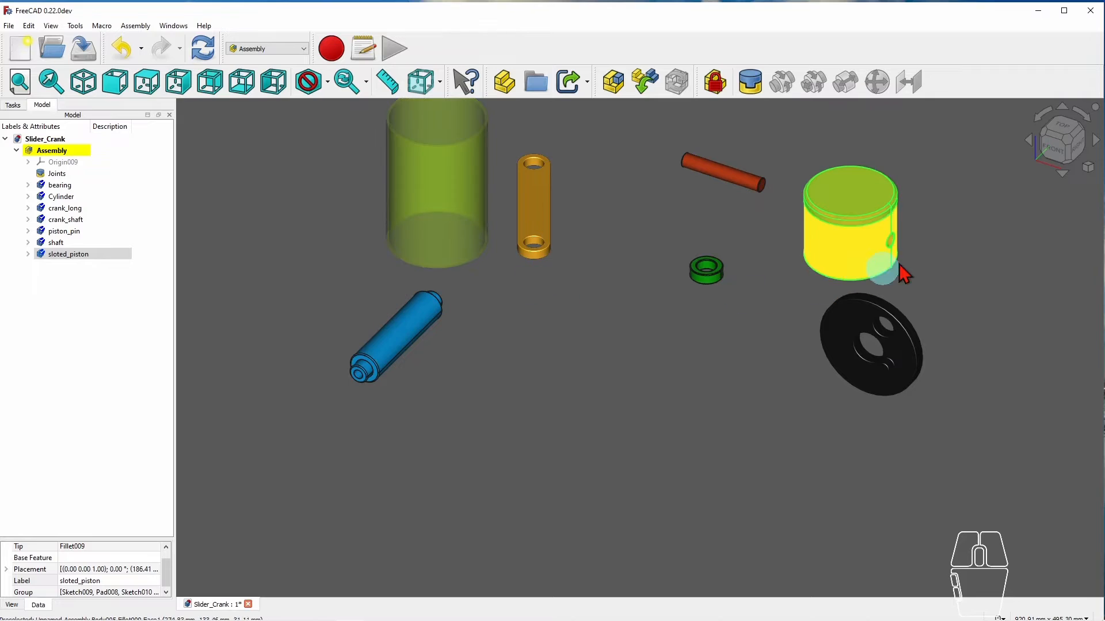
{"action": "left_click", "coordinate": [1005, 279]}
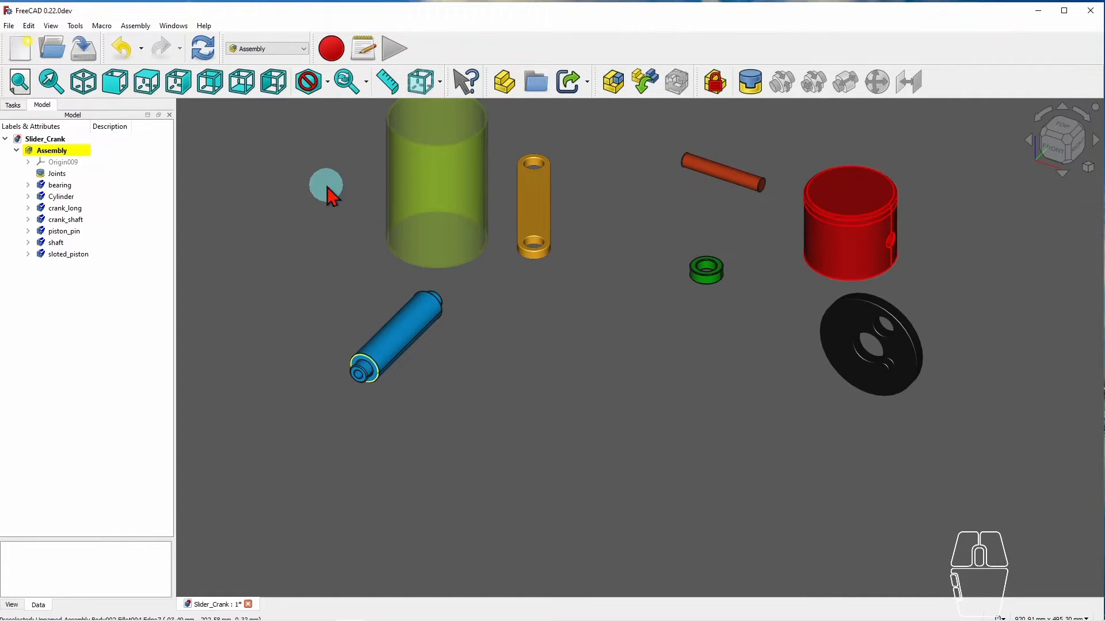
{"action": "scroll", "coordinate": [634, 316], "scroll_direction": "down", "scroll_amount": 2}
{"action": "scroll", "coordinate": [580, 144], "scroll_direction": "up", "scroll_amount": 1}
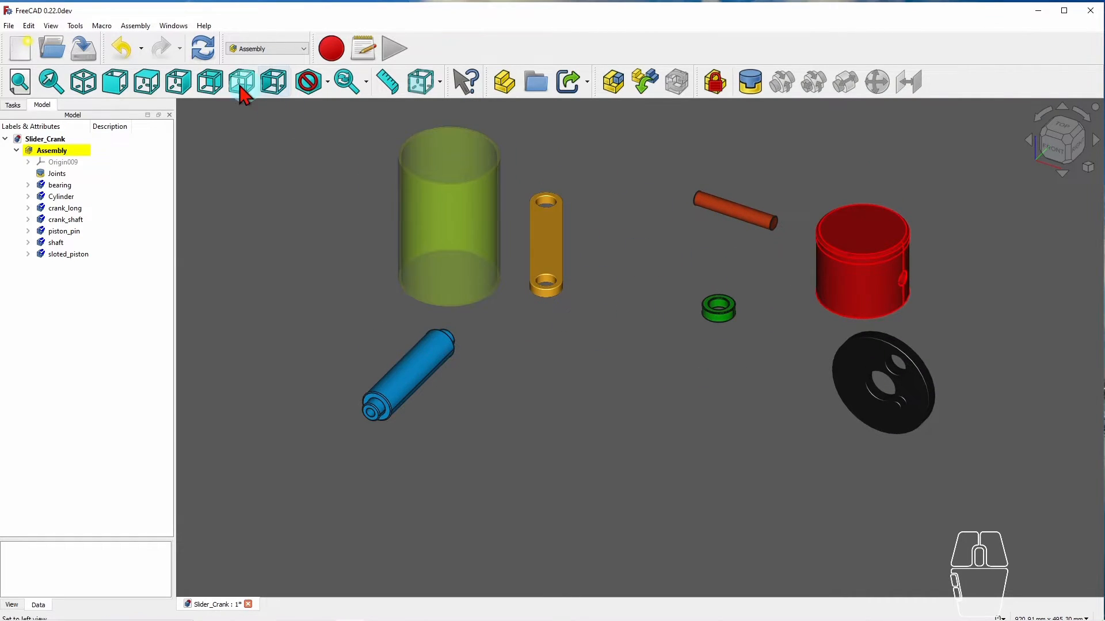
{"action": "left_click", "coordinate": [203, 48]}
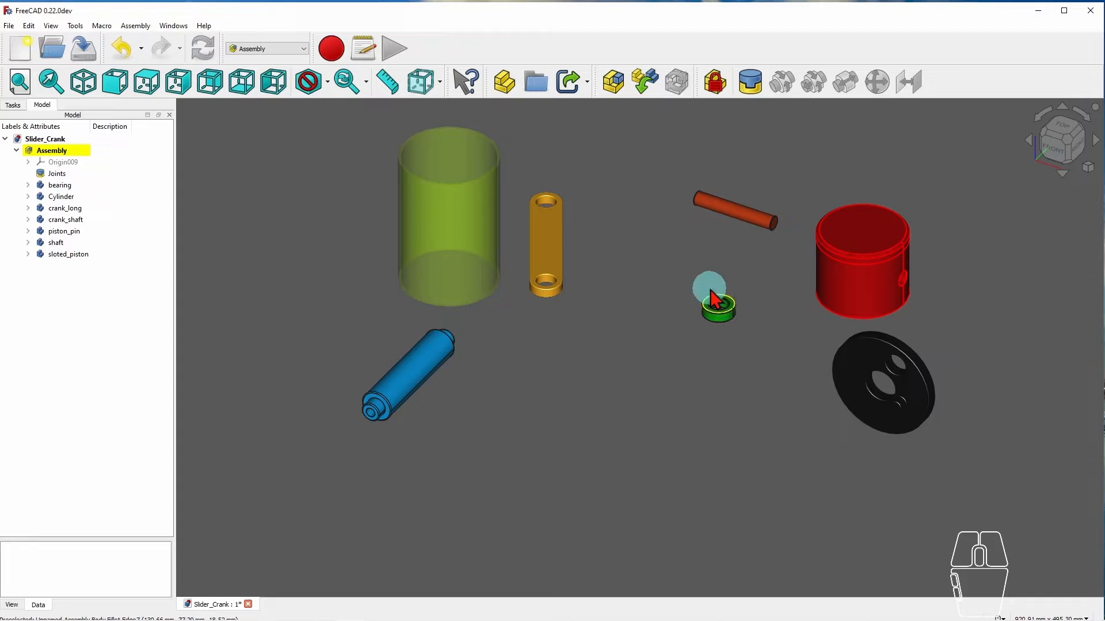
Duplicate the bearing body with all its dependencies and move the copy into the Assembly.
{"action": "left_click", "coordinate": [62, 186]}
{"action": "right_click", "coordinate": [62, 186]}
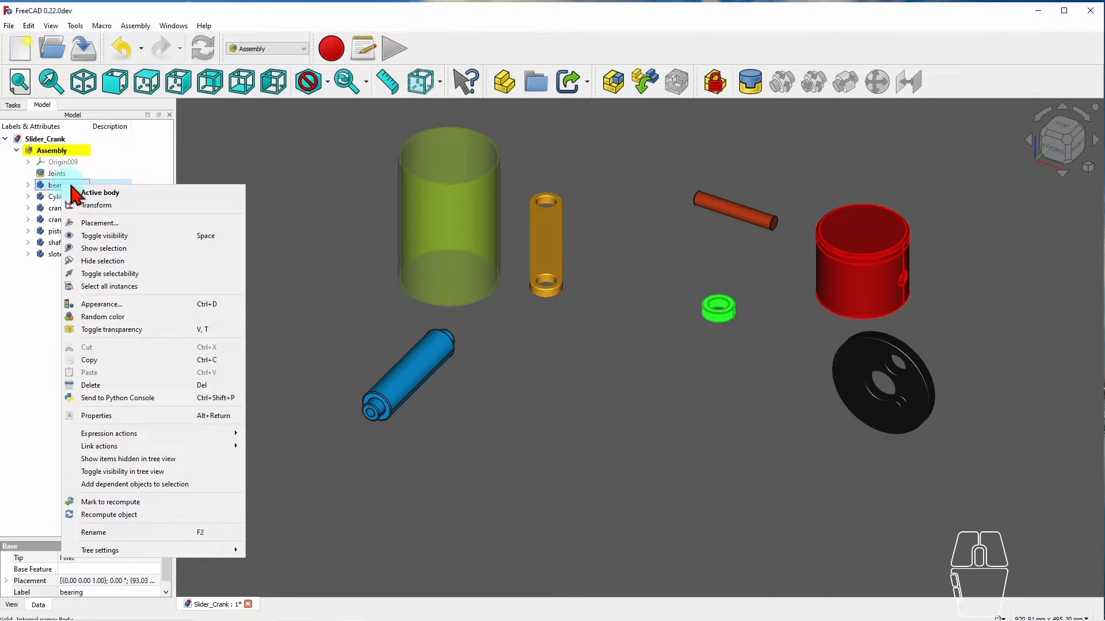
{"action": "left_click", "coordinate": [105, 360]}
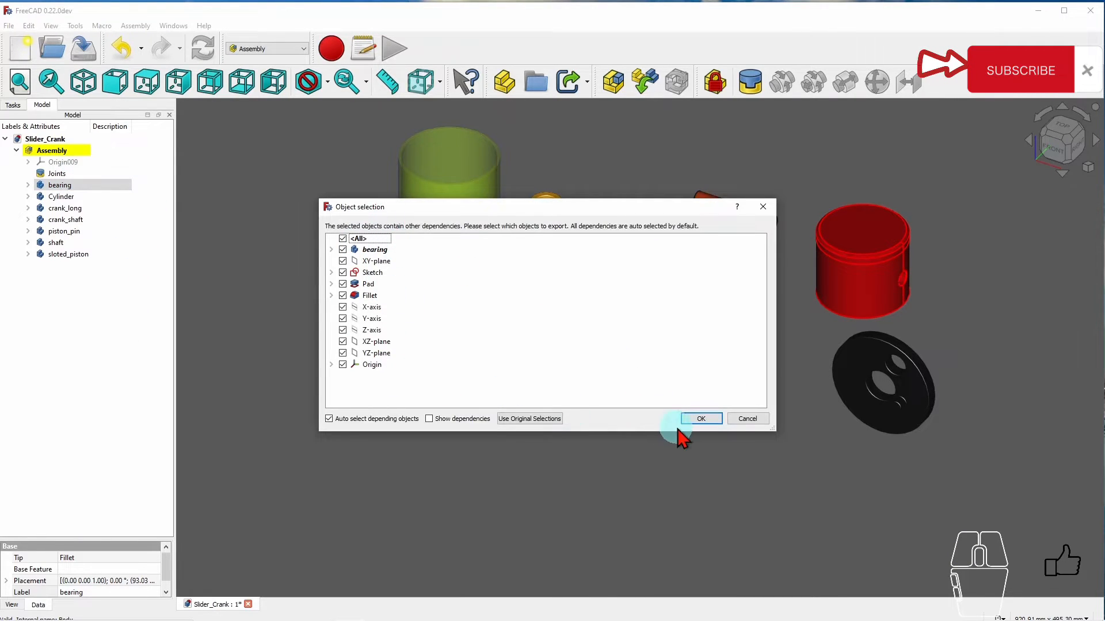
{"action": "left_click", "coordinate": [697, 419]}
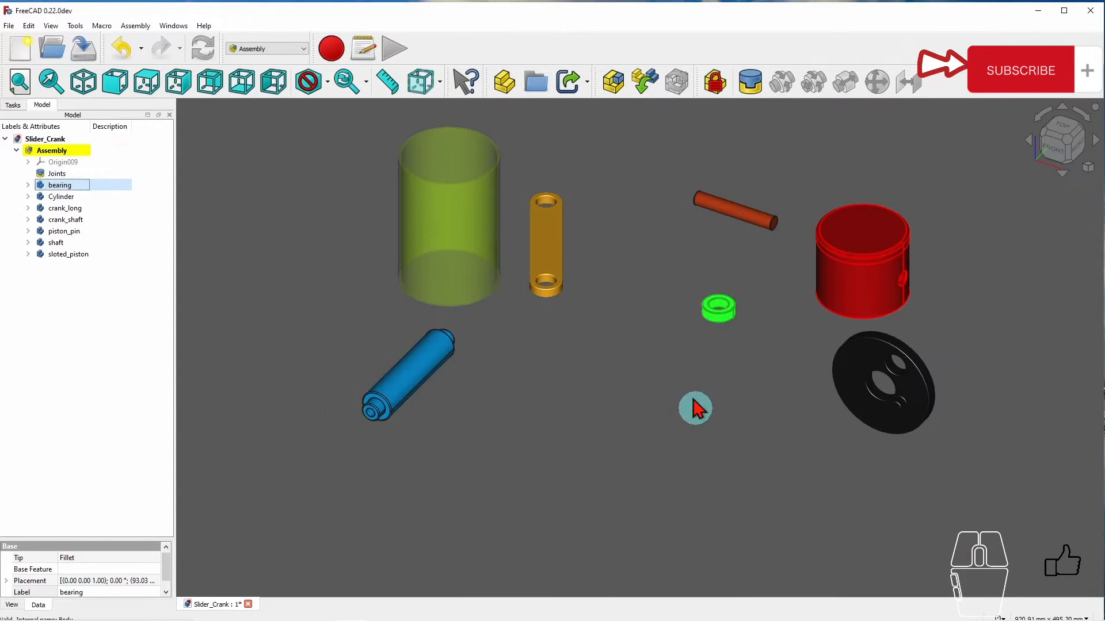
{"action": "right_click", "coordinate": [53, 152]}
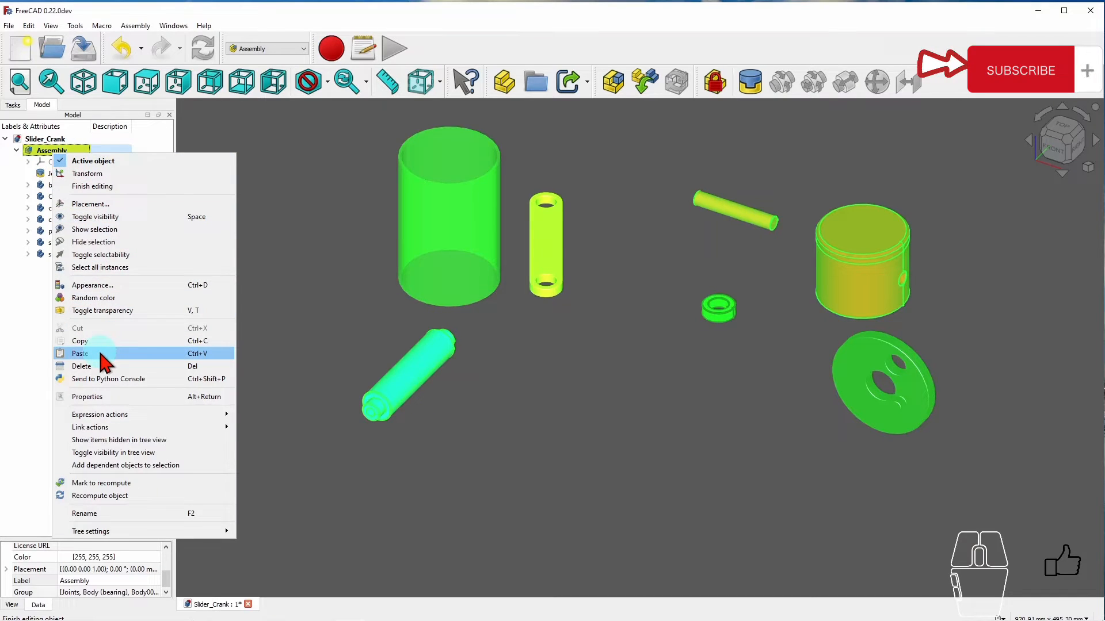
{"action": "left_click", "coordinate": [80, 353]}
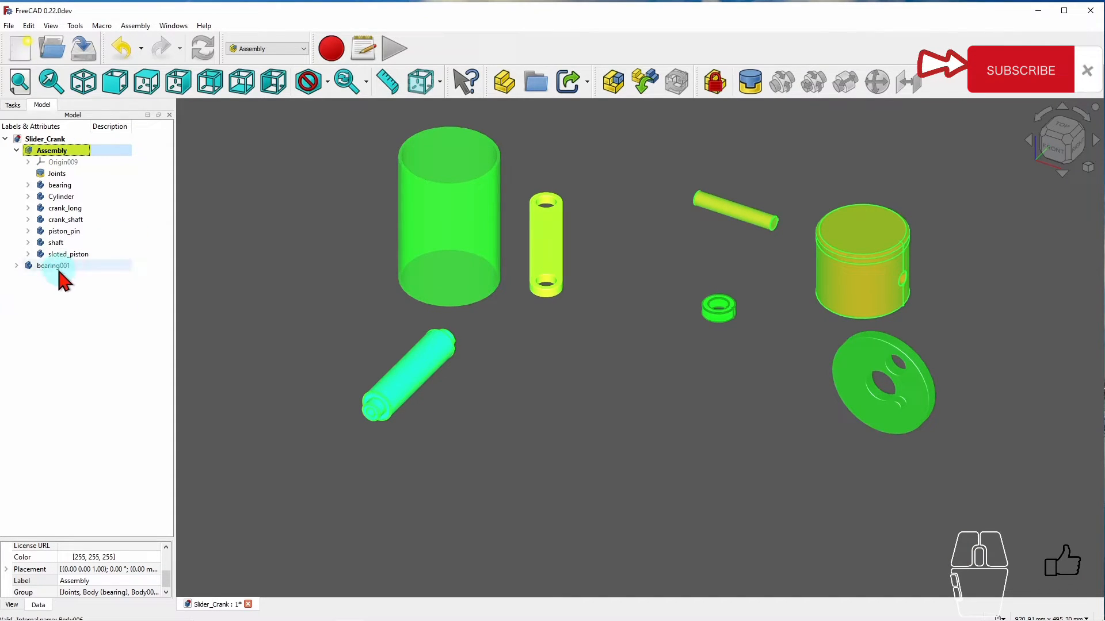
{"action": "left_click_drag", "start_coordinate": [56, 264], "coordinate": [83, 152]}
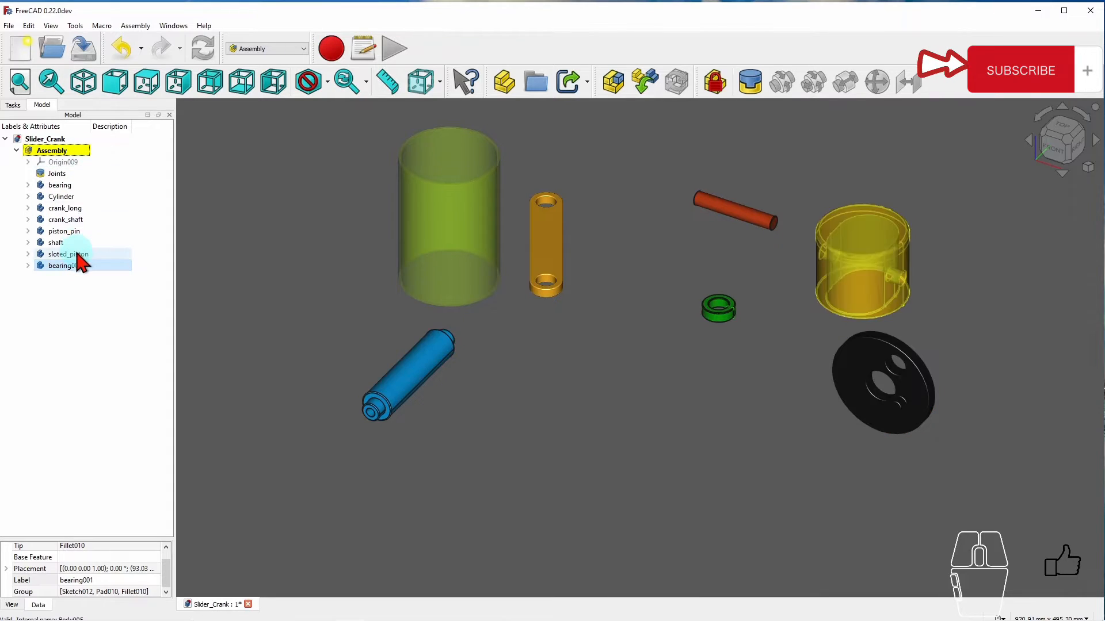
Rename the original bearing body as bearing_1.
{"action": "right_click", "coordinate": [70, 185]}
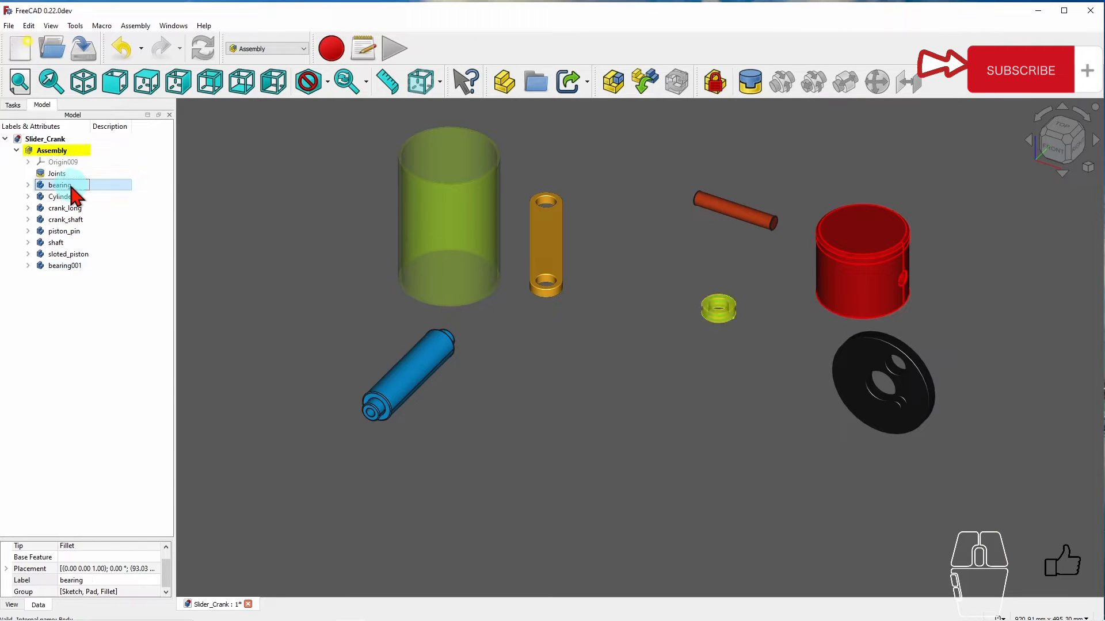
{"action": "left_click", "coordinate": [123, 534]}
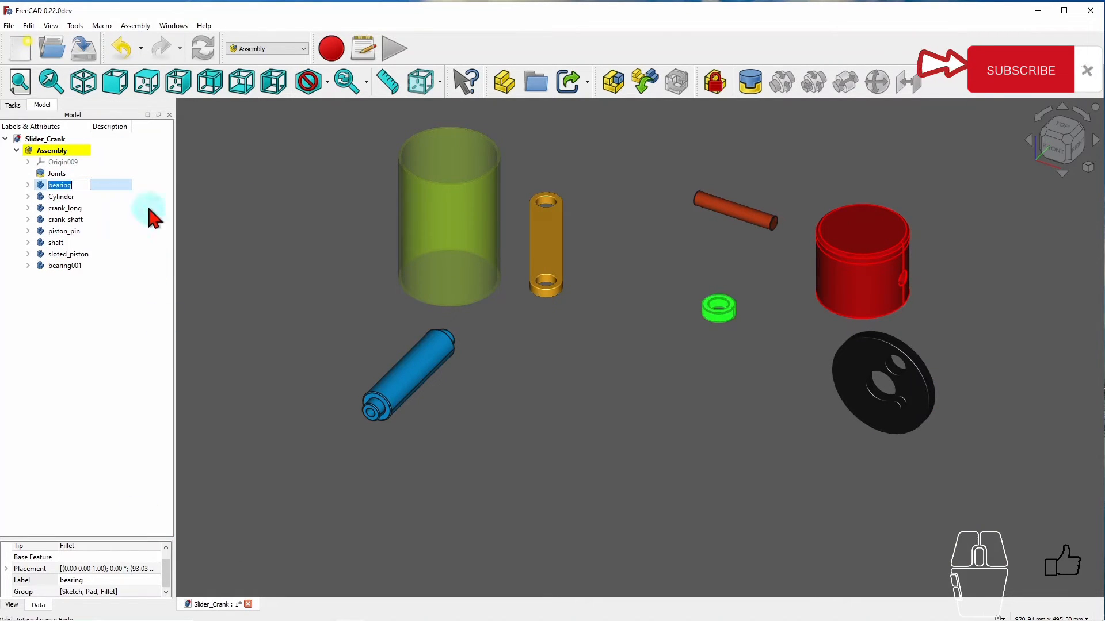
{"action": "type", "text": "_1"}
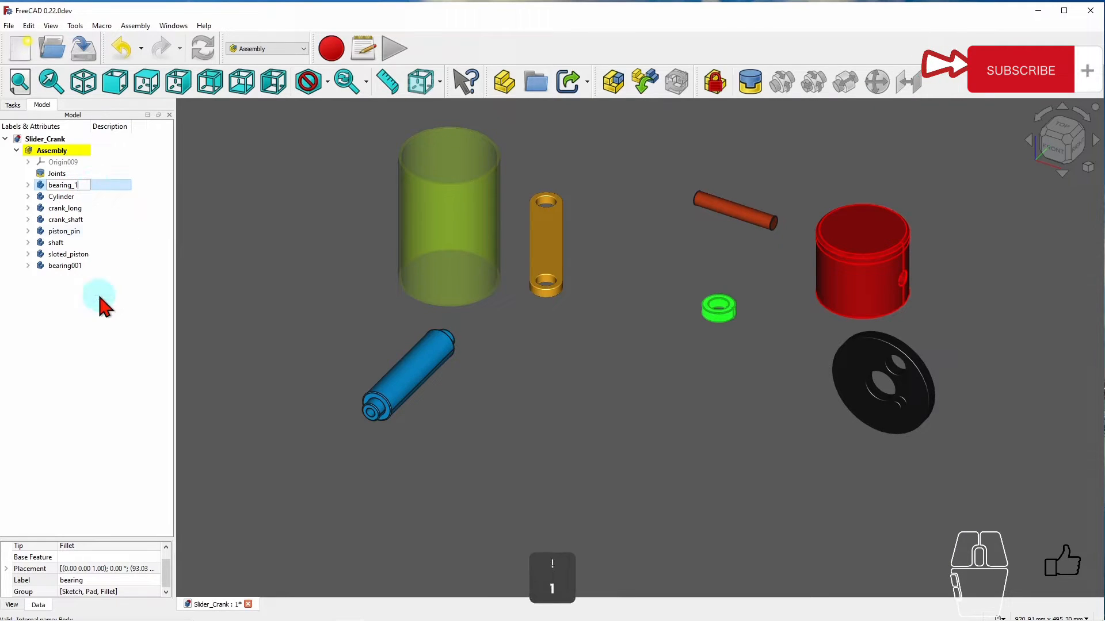
{"action": "key", "text": "Return"}
Rename the copied bearing body as bearing_2.
{"action": "left_click", "coordinate": [81, 269]}
{"action": "right_click", "coordinate": [77, 268]}
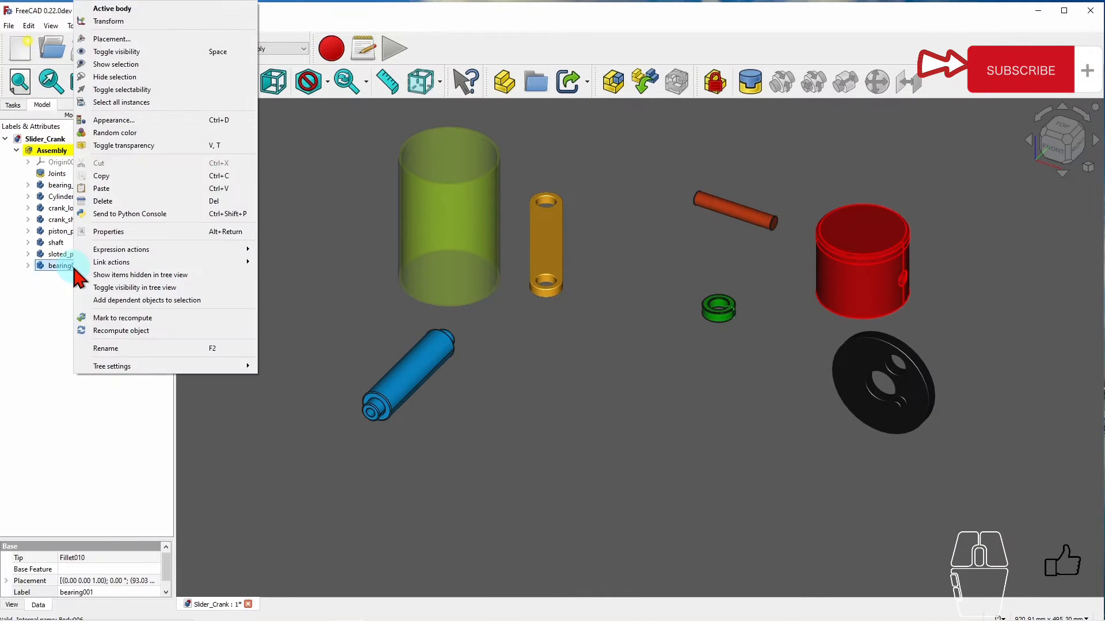
{"action": "left_click", "coordinate": [128, 345]}
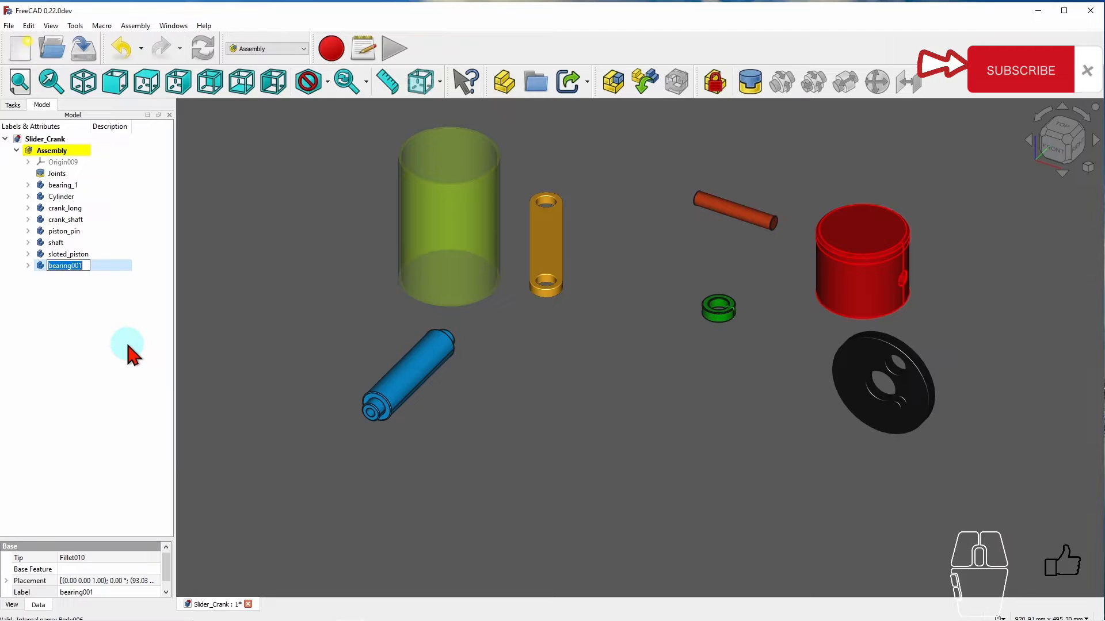
{"action": "key", "text": "Right"}
{"action": "key", "text": "BackSpace"}
{"action": "key", "text": "BackSpace"}
{"action": "key", "text": "BackSpace"}
{"action": "type", "text": "_2"}
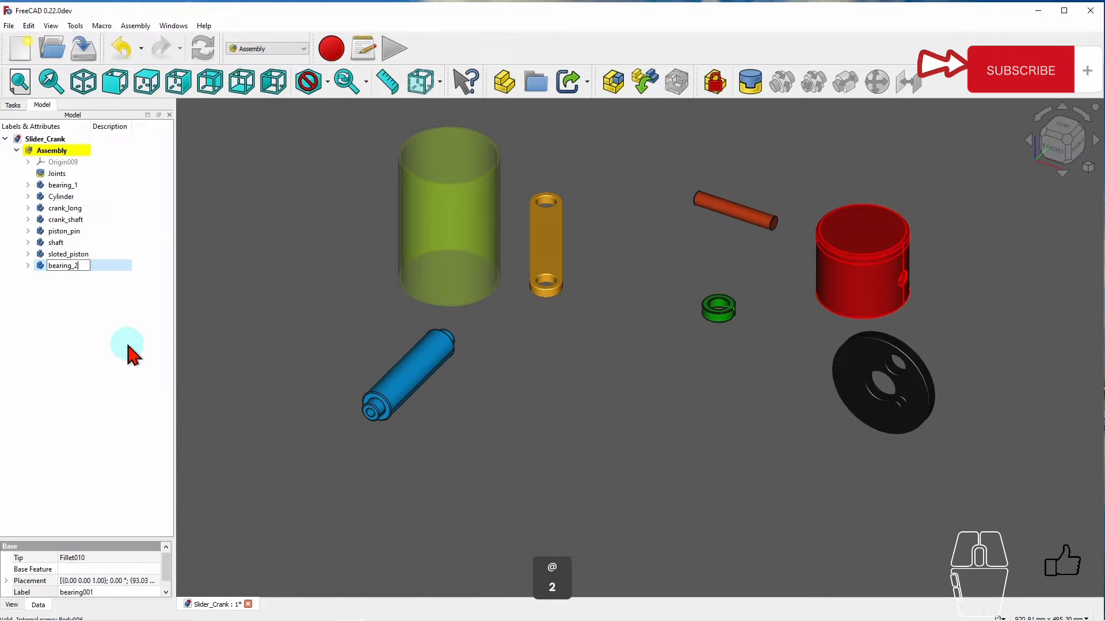
{"action": "left_click", "coordinate": [128, 340]}
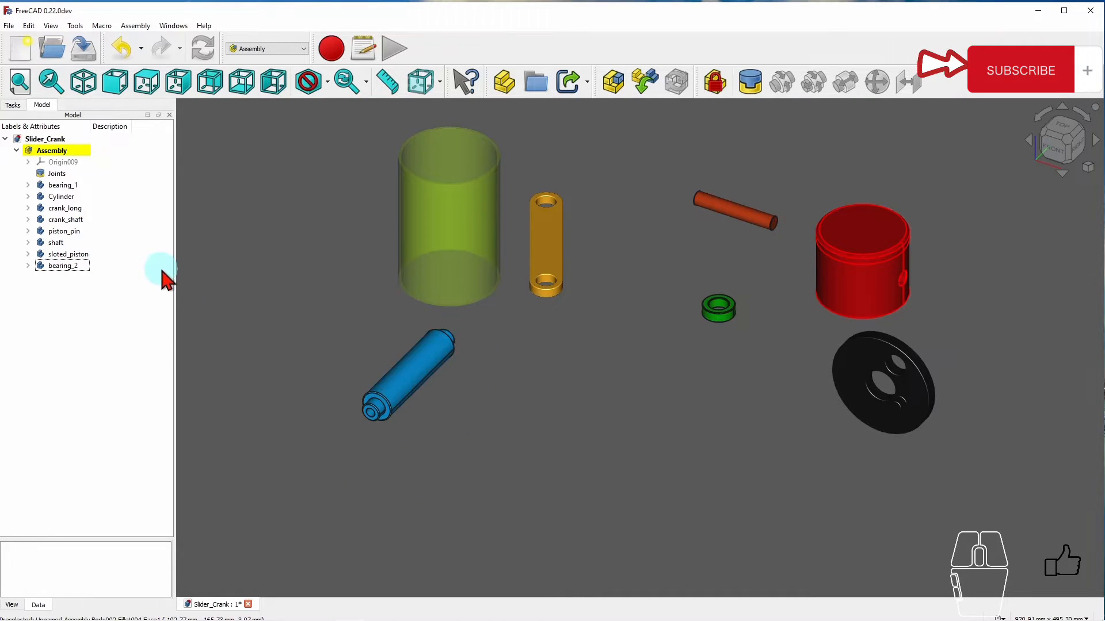
Ground the whole Cylinder body in the assembly, shift crank_long slightly away from it and recompute the document.
{"action": "scroll", "coordinate": [578, 183], "scroll_direction": "down", "scroll_amount": 1}
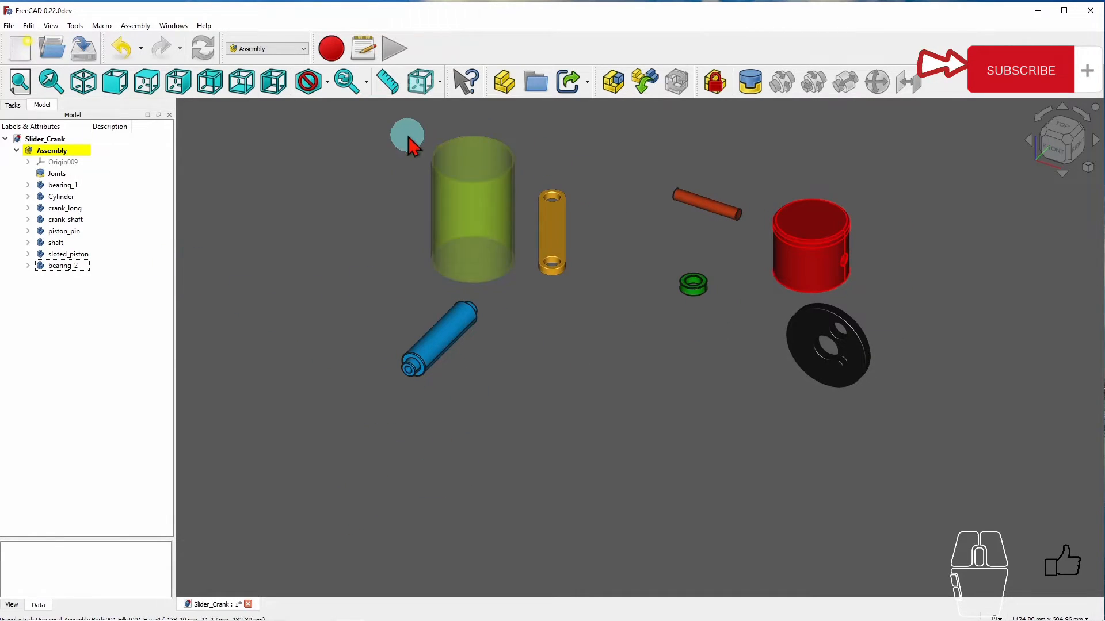
{"action": "scroll", "coordinate": [409, 137], "scroll_direction": "up", "scroll_amount": 2}
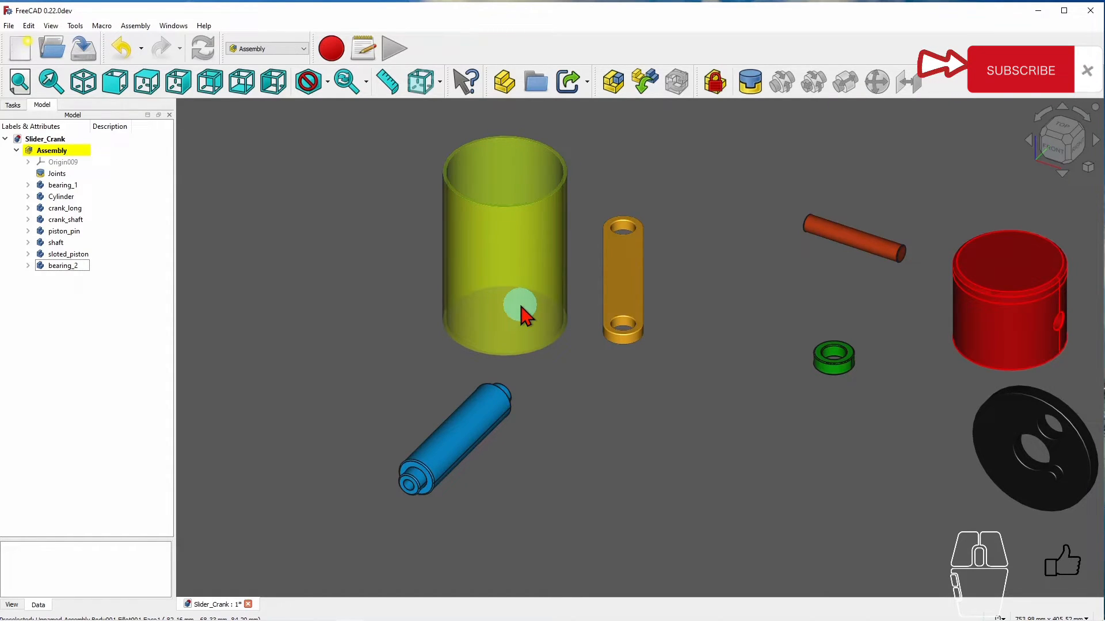
{"action": "left_click", "coordinate": [526, 234]}
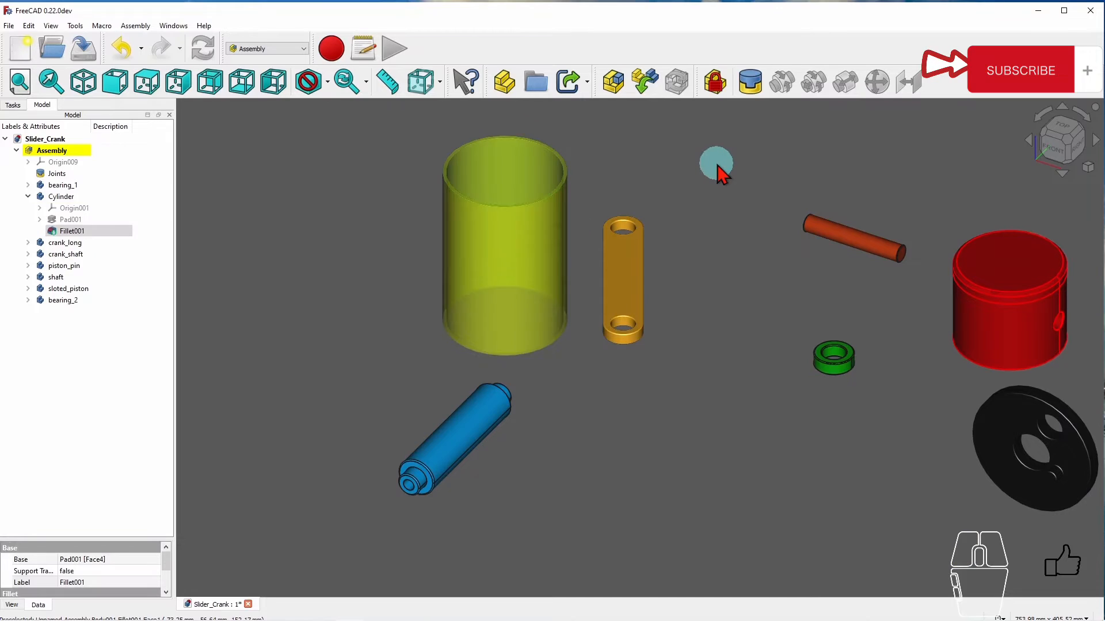
{"action": "left_click", "coordinate": [716, 89]}
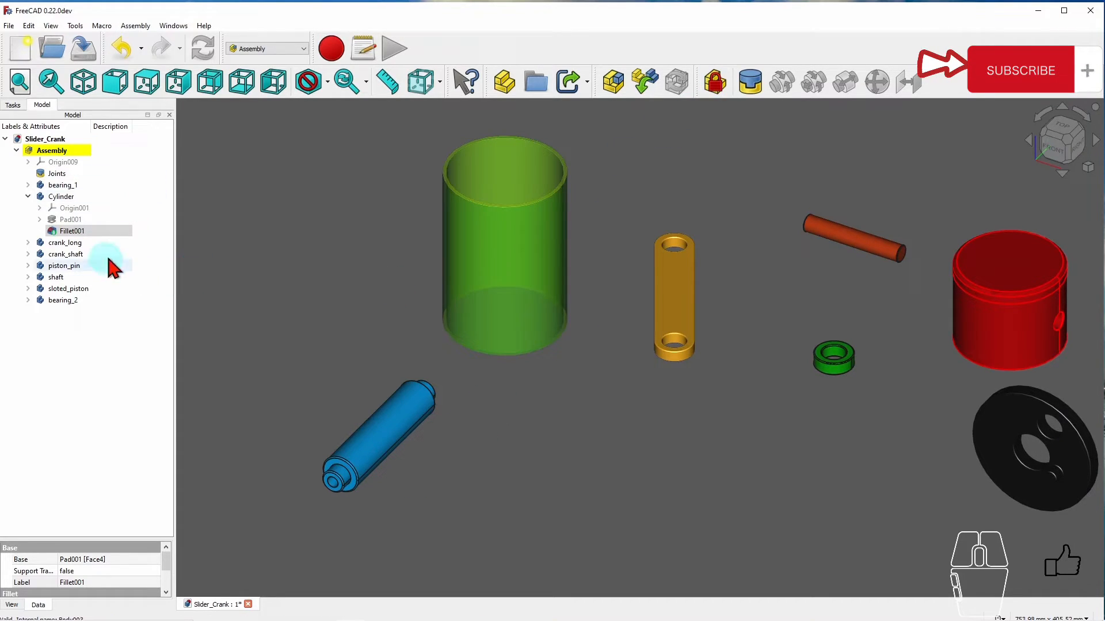
{"action": "left_click", "coordinate": [60, 195]}
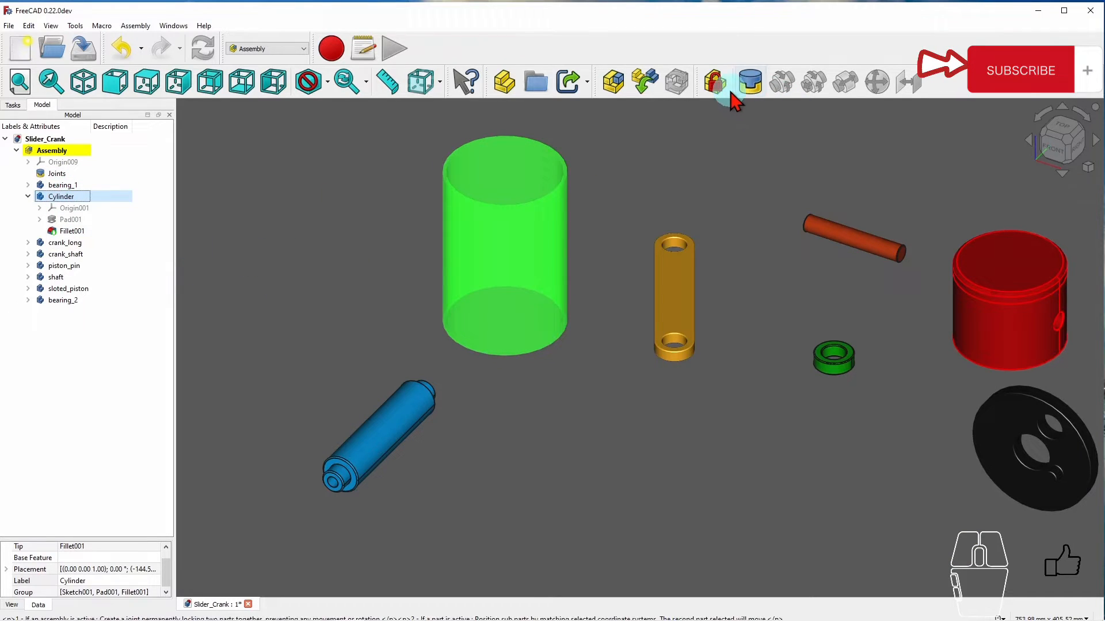
{"action": "left_click", "coordinate": [714, 81]}
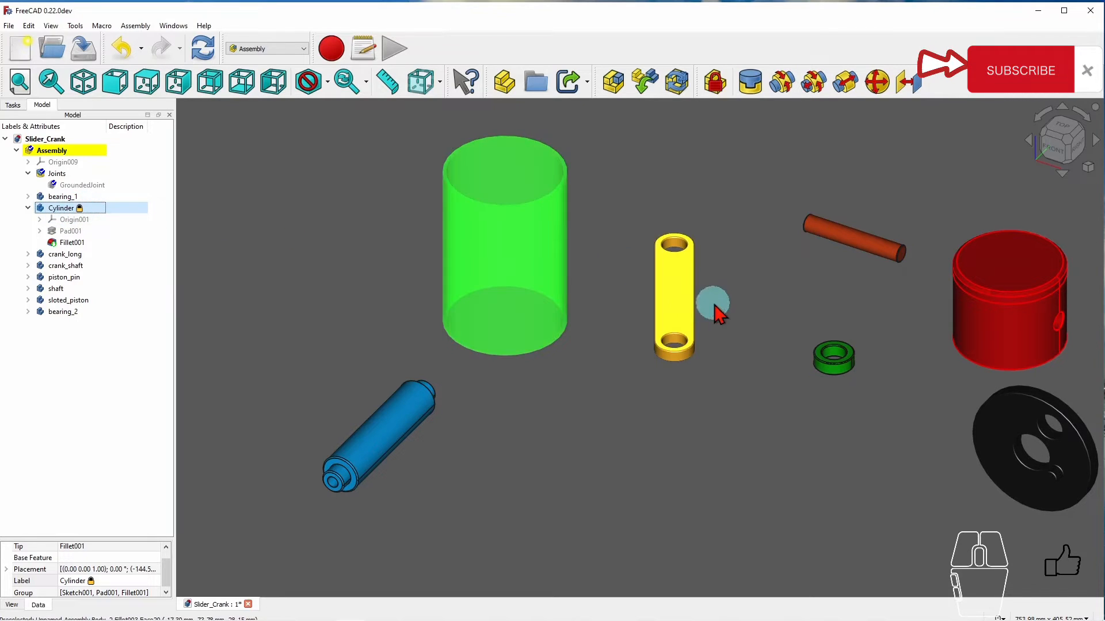
{"action": "left_click_drag", "start_coordinate": [670, 291], "coordinate": [717, 316]}
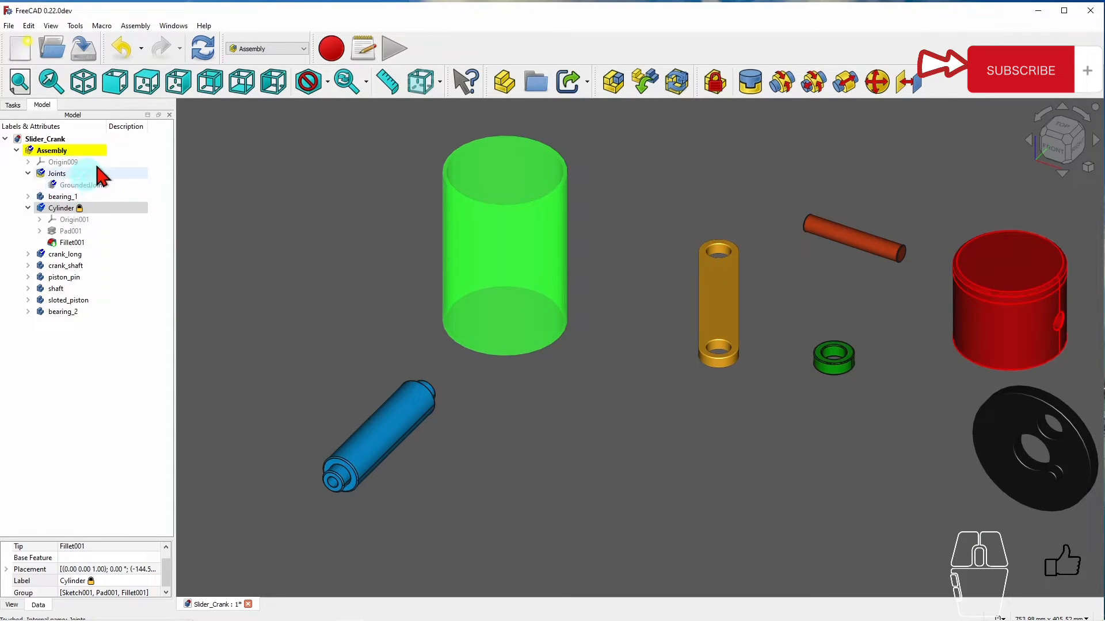
{"action": "left_click", "coordinate": [201, 56]}
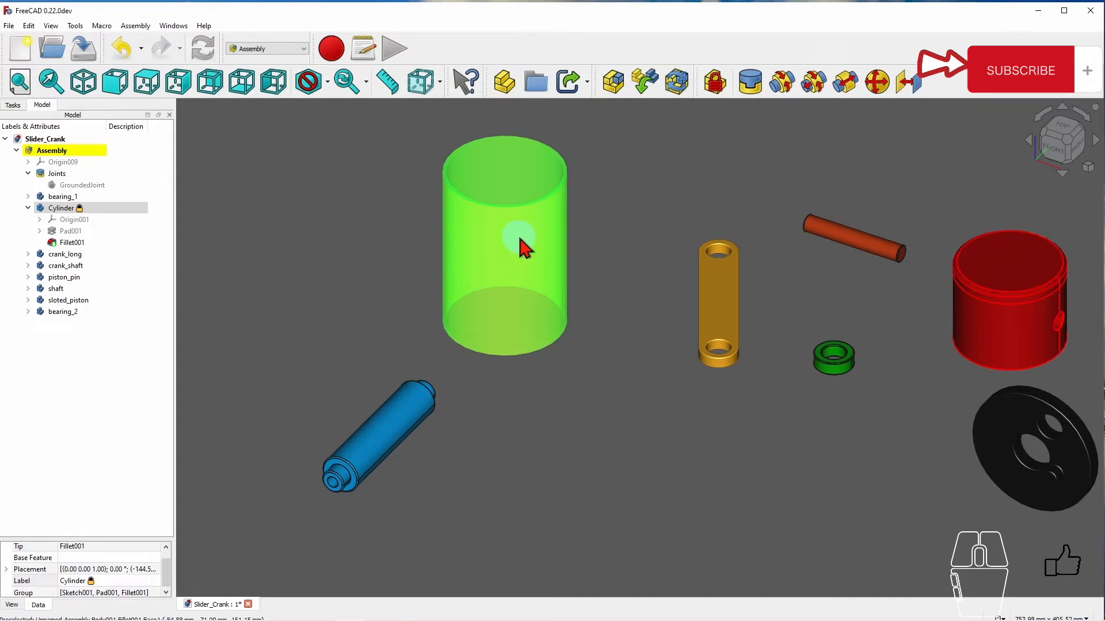
Create a slider joint between the inner cylindrical face of the Cylinder and the outer cylindrical face of sloted_piston.
{"action": "left_click", "coordinate": [845, 82]}
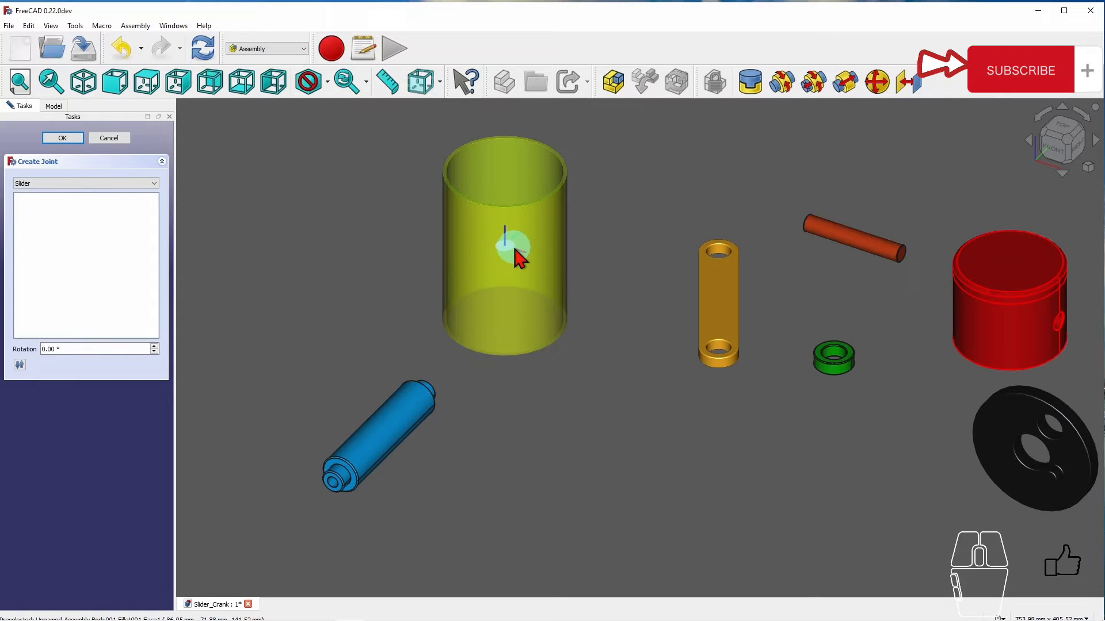
{"action": "left_click", "coordinate": [508, 165]}
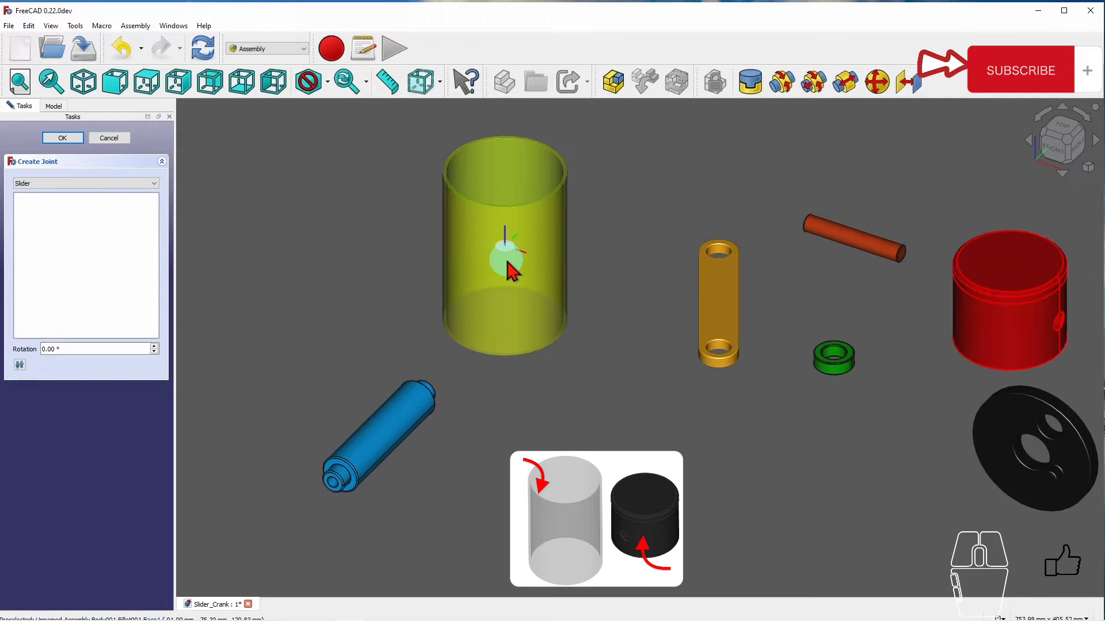
{"action": "middle_click_drag", "start_coordinate": [508, 266], "coordinate": [513, 293]}
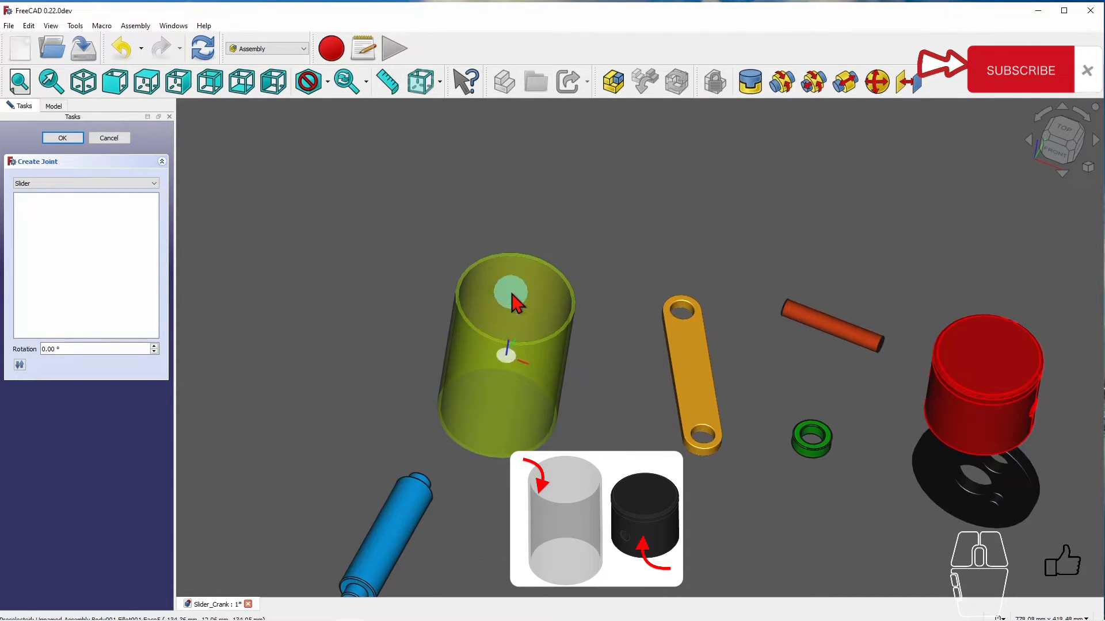
{"action": "middle_click_drag", "start_coordinate": [520, 409], "coordinate": [532, 377]}
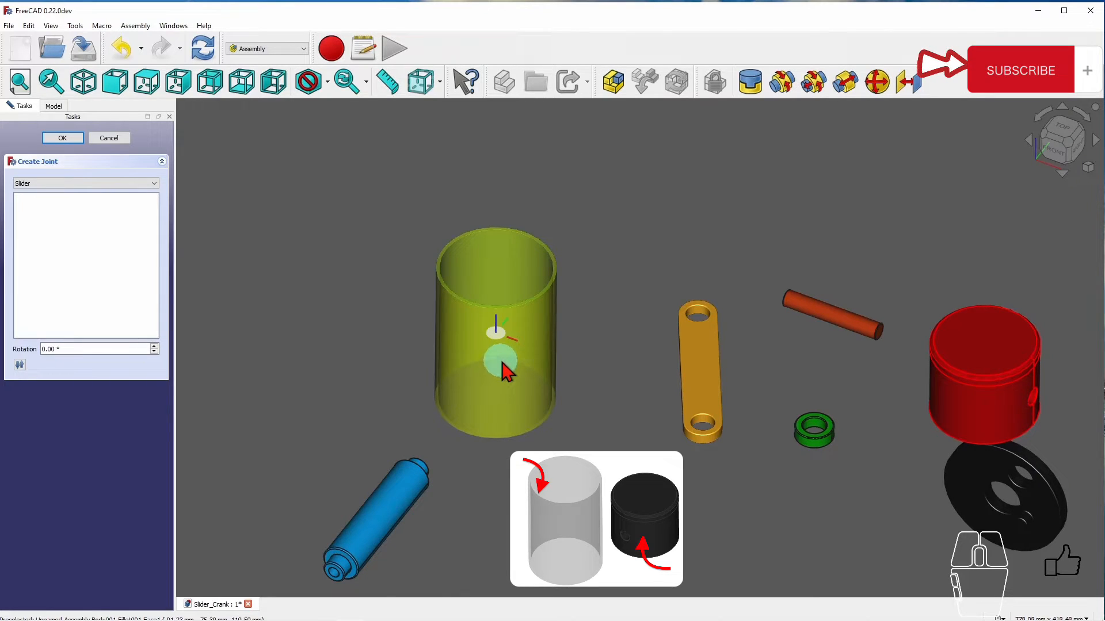
{"action": "left_click", "coordinate": [506, 359]}
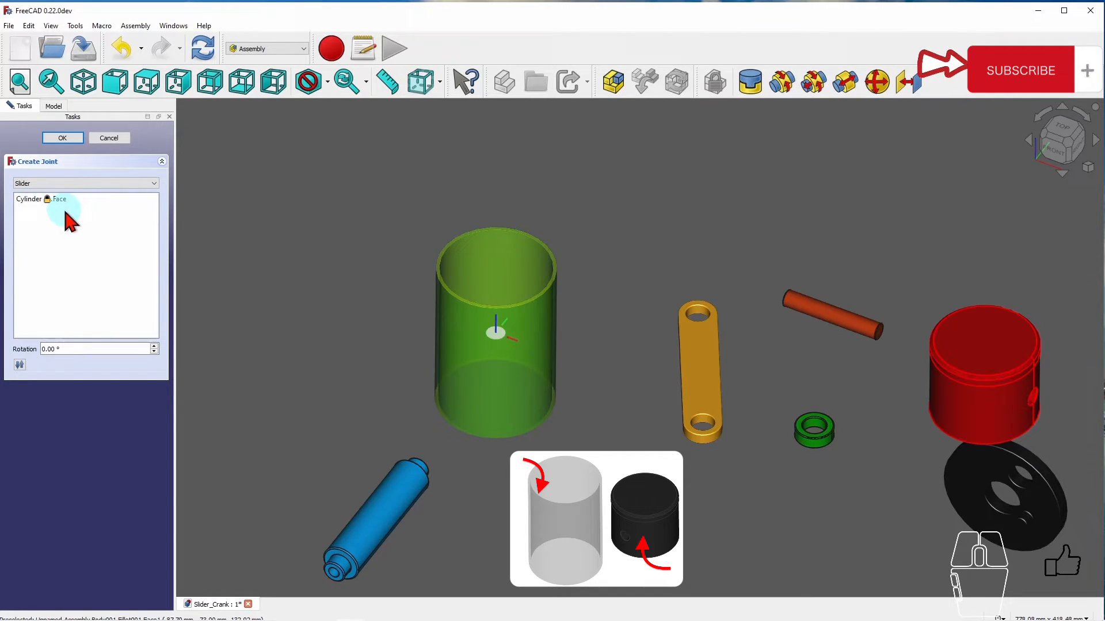
{"action": "left_click", "coordinate": [988, 409]}
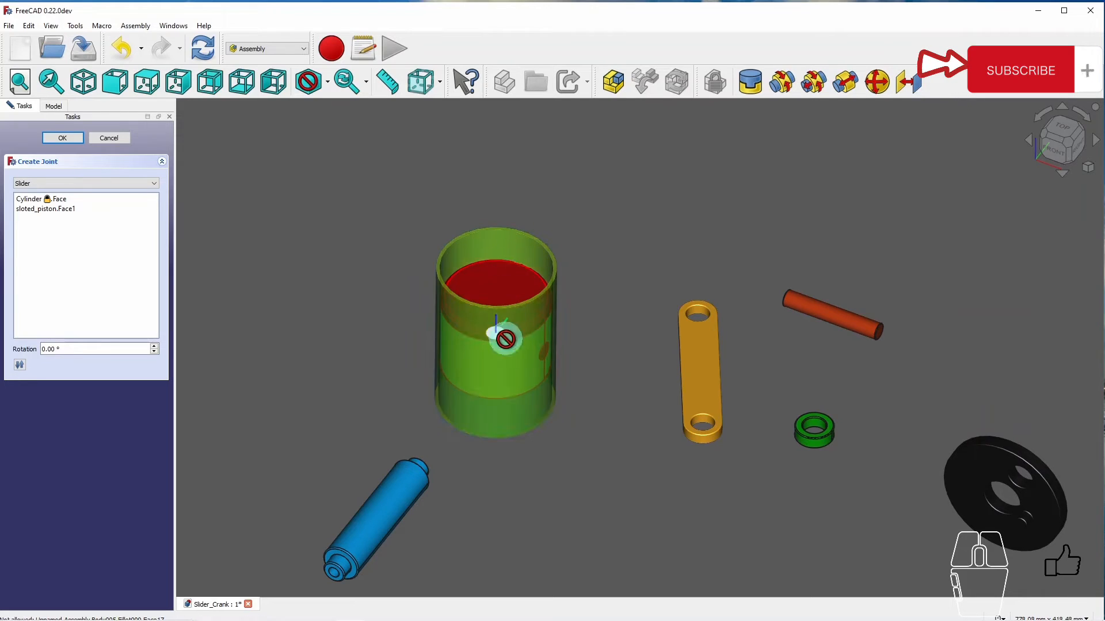
{"action": "key", "text": "1"}
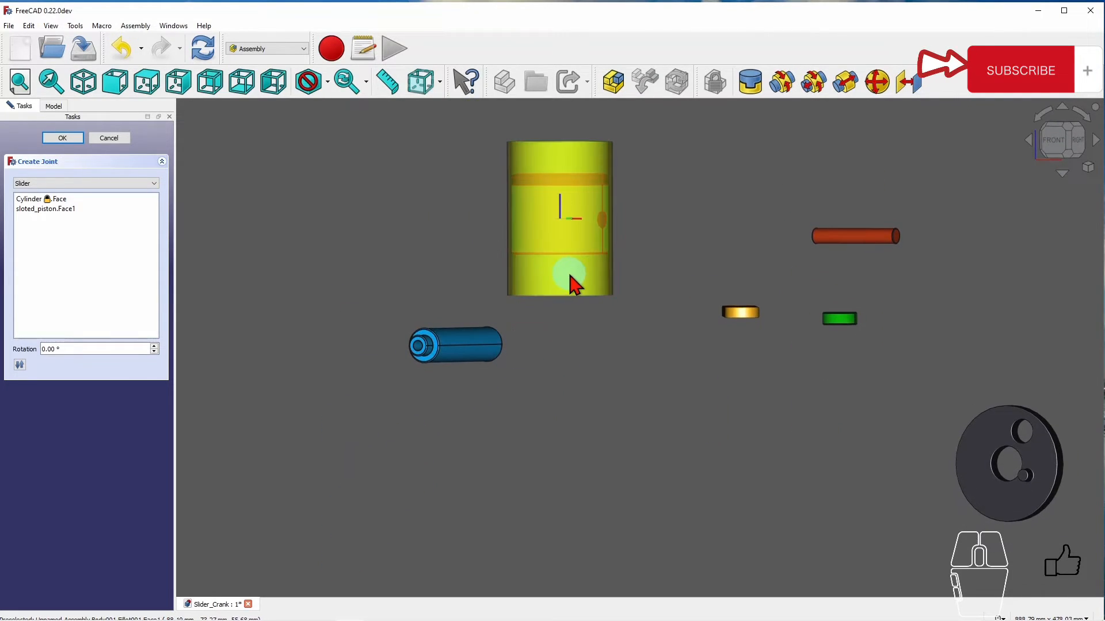
{"action": "key", "text": "0"}
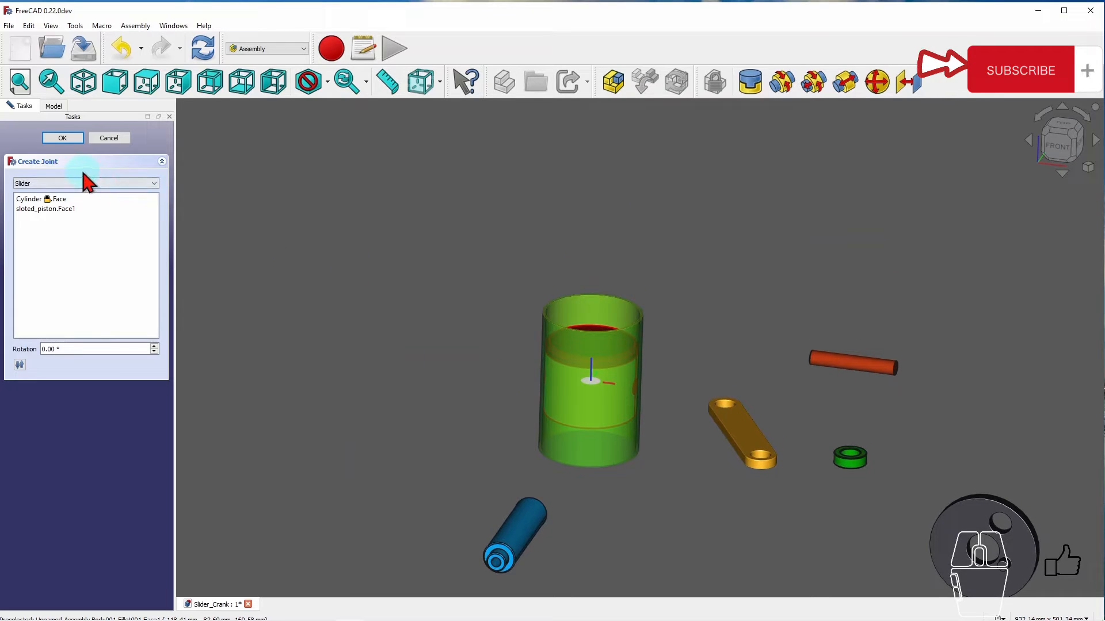
{"action": "left_click", "coordinate": [62, 138]}
Slide the piston along the cylinder's axis and place its top just below the cylinder's upper rim.
{"action": "key", "text": "1"}
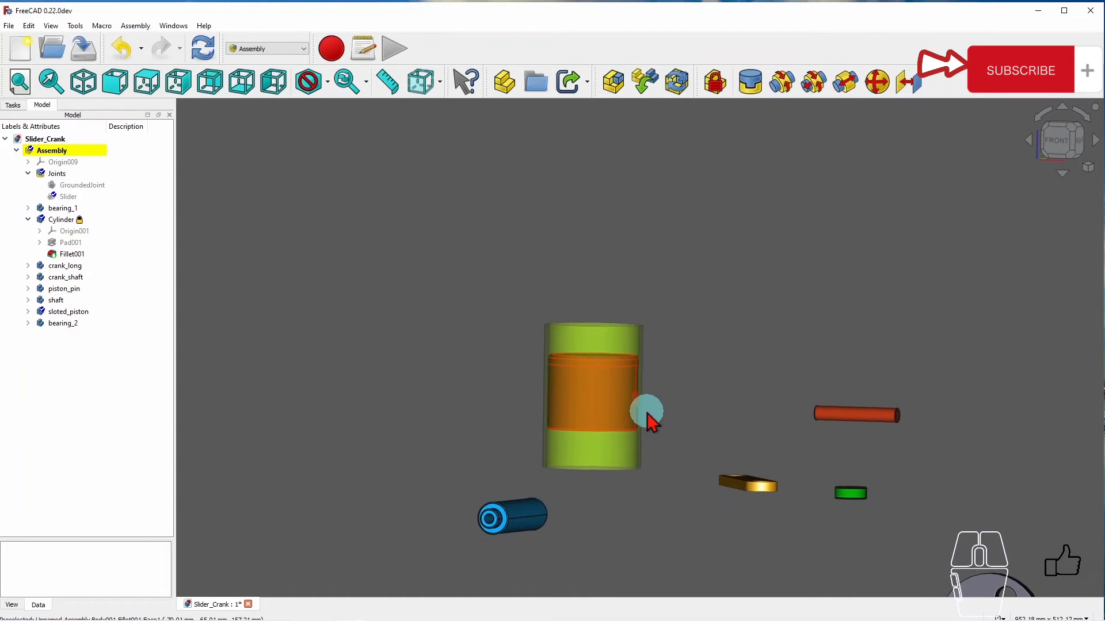
{"action": "scroll", "coordinate": [622, 424], "scroll_direction": "down", "scroll_amount": 5}
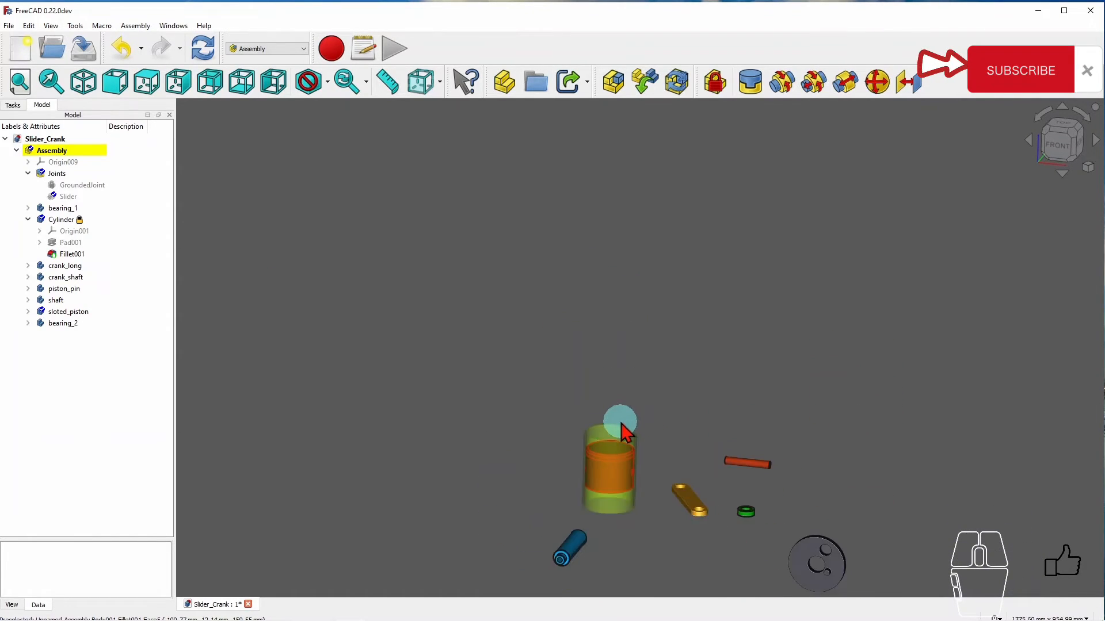
{"action": "scroll", "coordinate": [611, 535], "scroll_direction": "up", "scroll_amount": 5}
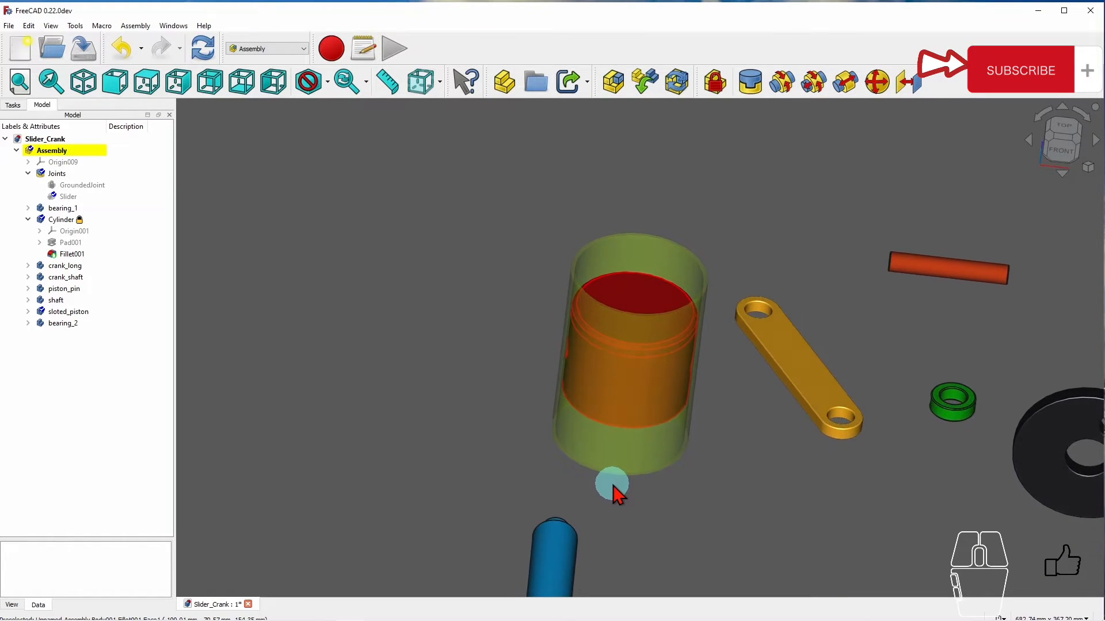
{"action": "left_click_drag", "start_coordinate": [638, 303], "coordinate": [638, 279]}
{"action": "key", "text": "1"}
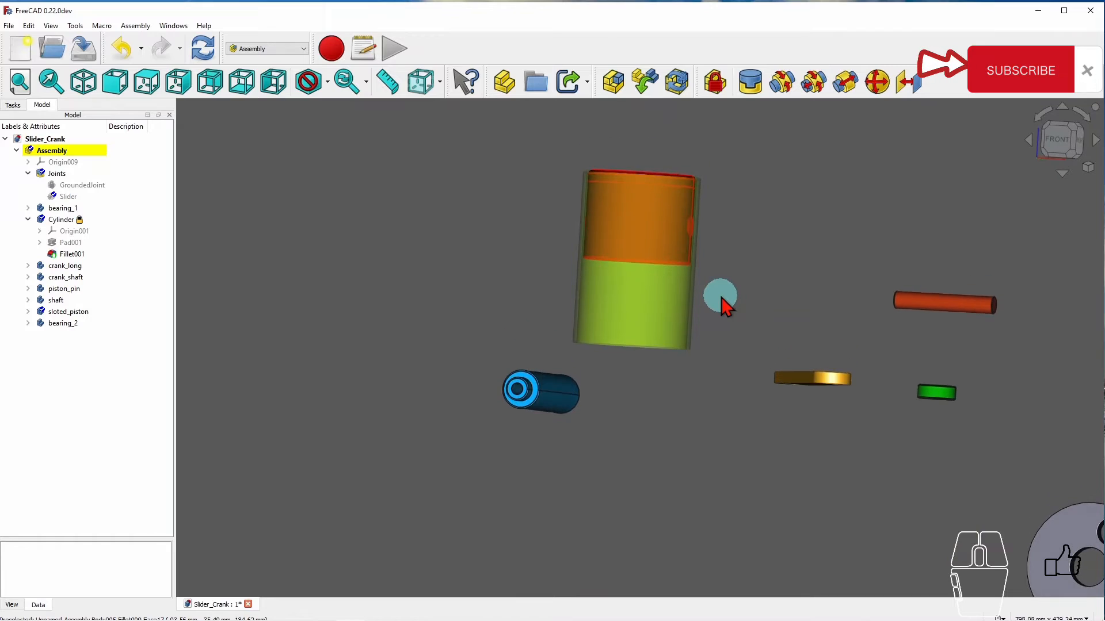
{"action": "left_click", "coordinate": [1057, 147]}
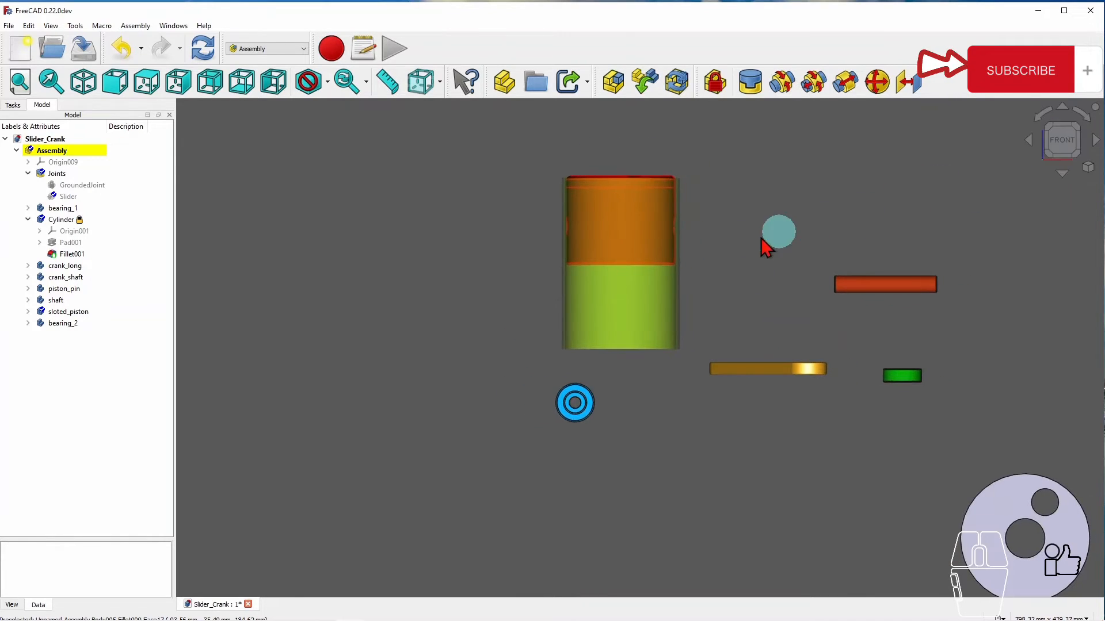
{"action": "left_click", "coordinate": [642, 184]}
{"action": "left_click_drag", "start_coordinate": [643, 189], "coordinate": [644, 191]}
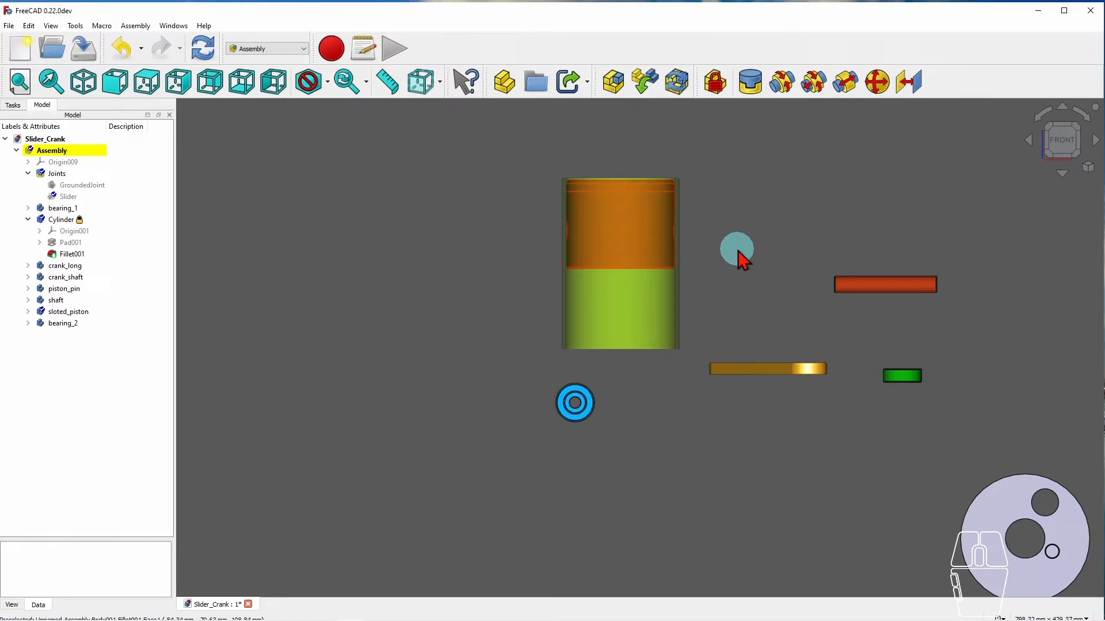
Hide the Cylinder body to expose the piston and its pin hole.
{"action": "middle_click_drag", "start_coordinate": [739, 253], "coordinate": [804, 256]}
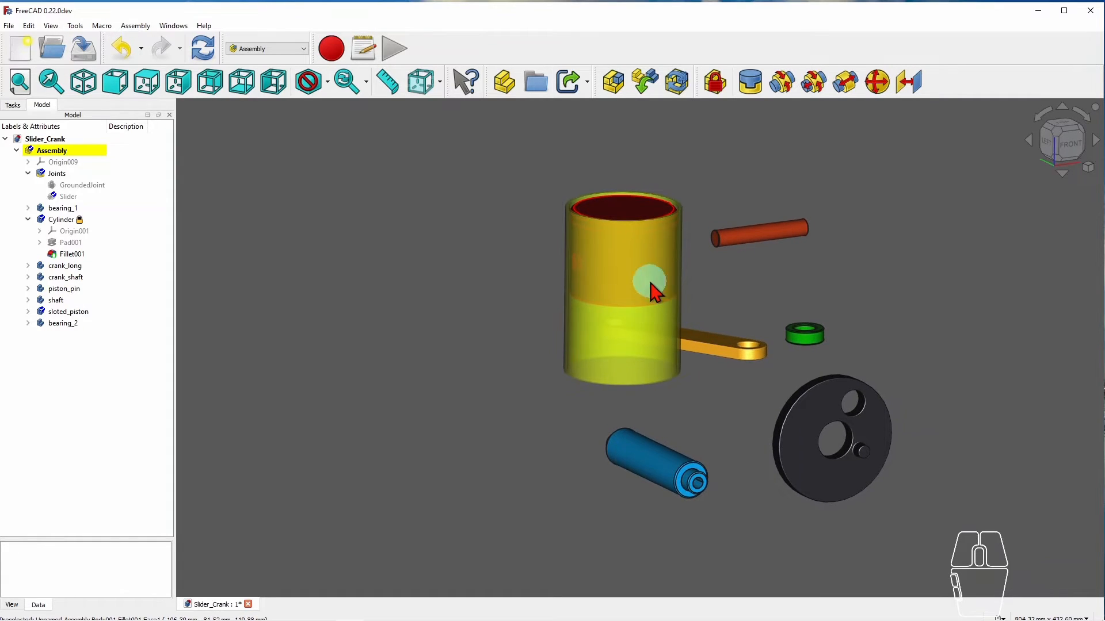
{"action": "scroll", "coordinate": [579, 330], "scroll_direction": "up", "scroll_amount": 3}
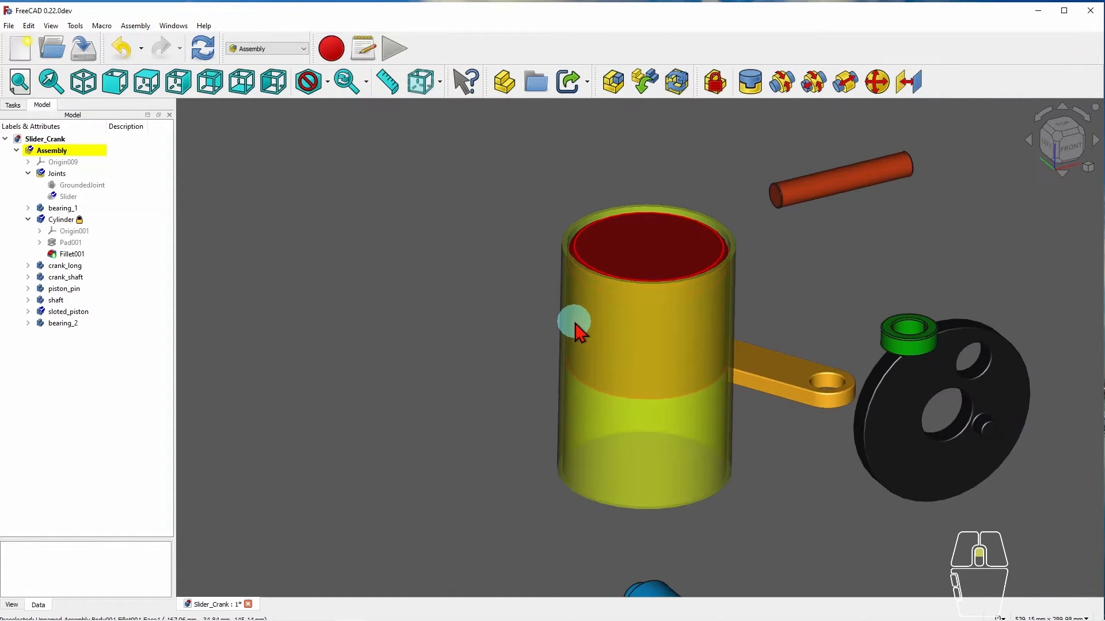
{"action": "scroll", "coordinate": [578, 331], "scroll_direction": "up", "scroll_amount": 2}
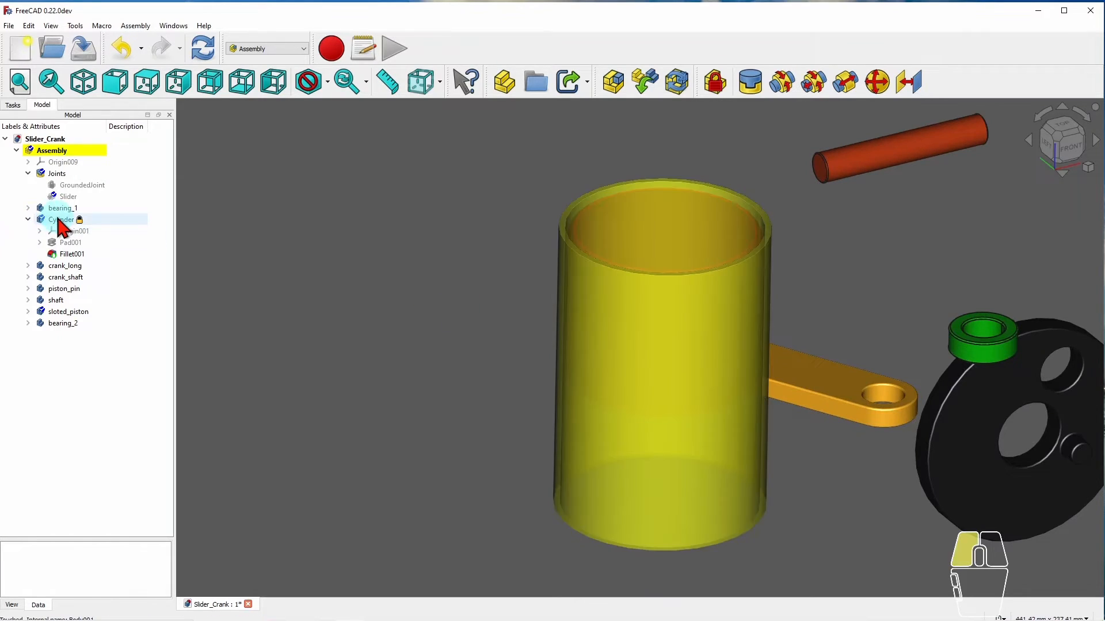
{"action": "left_click", "coordinate": [58, 220]}
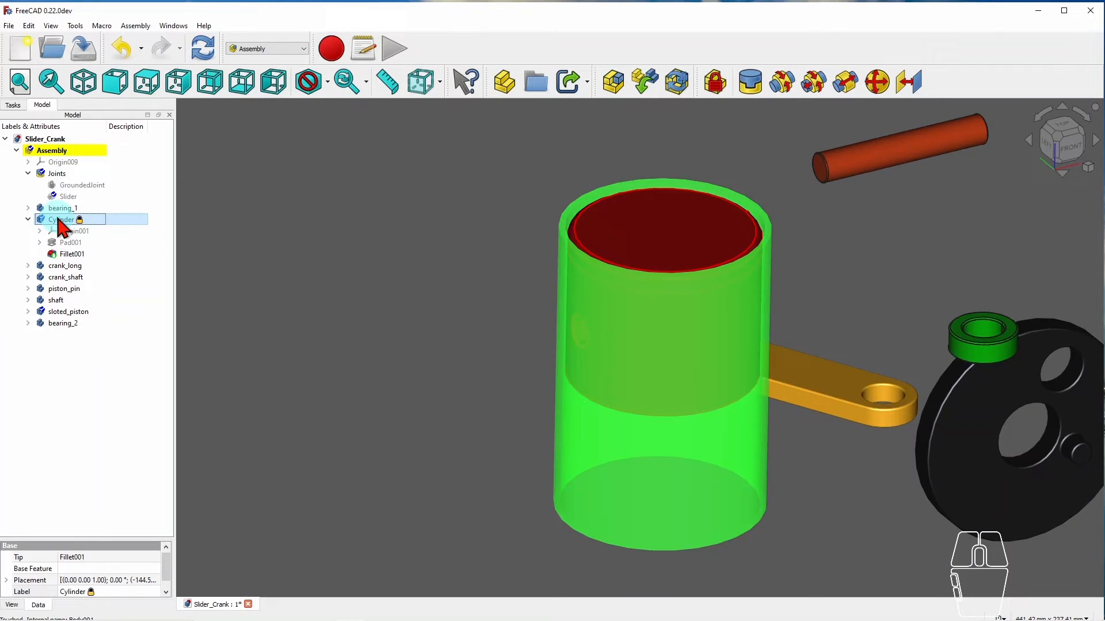
{"action": "key", "text": "space"}
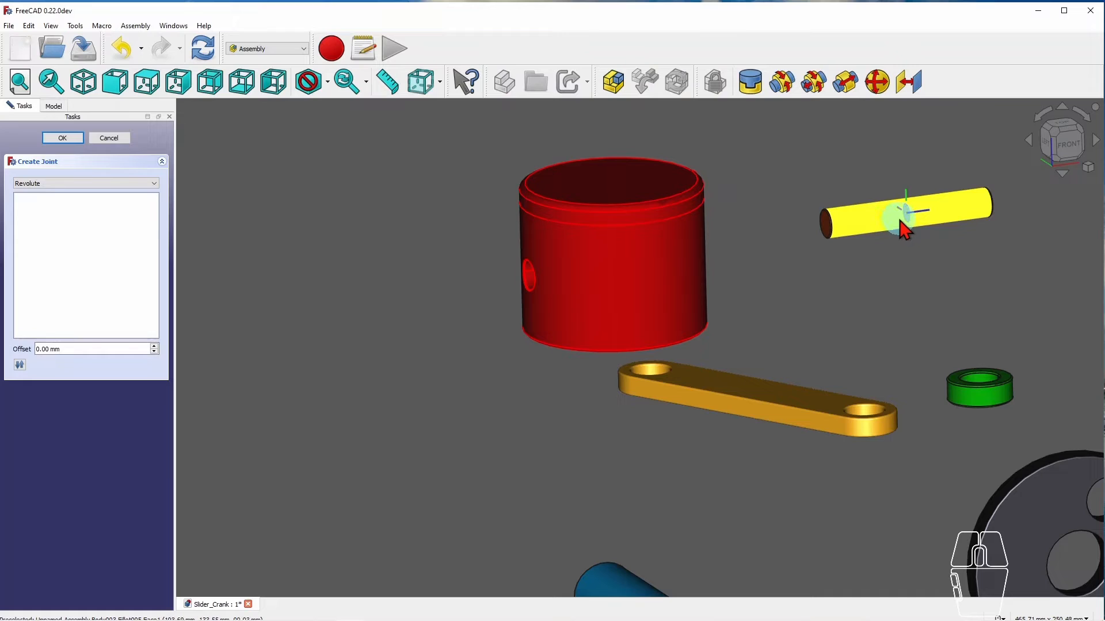
Connect the cylindrical face of piston_pin to the inner face of the pin hole in sloted_piston with a revolute joint.
{"action": "left_click", "coordinate": [905, 214]}
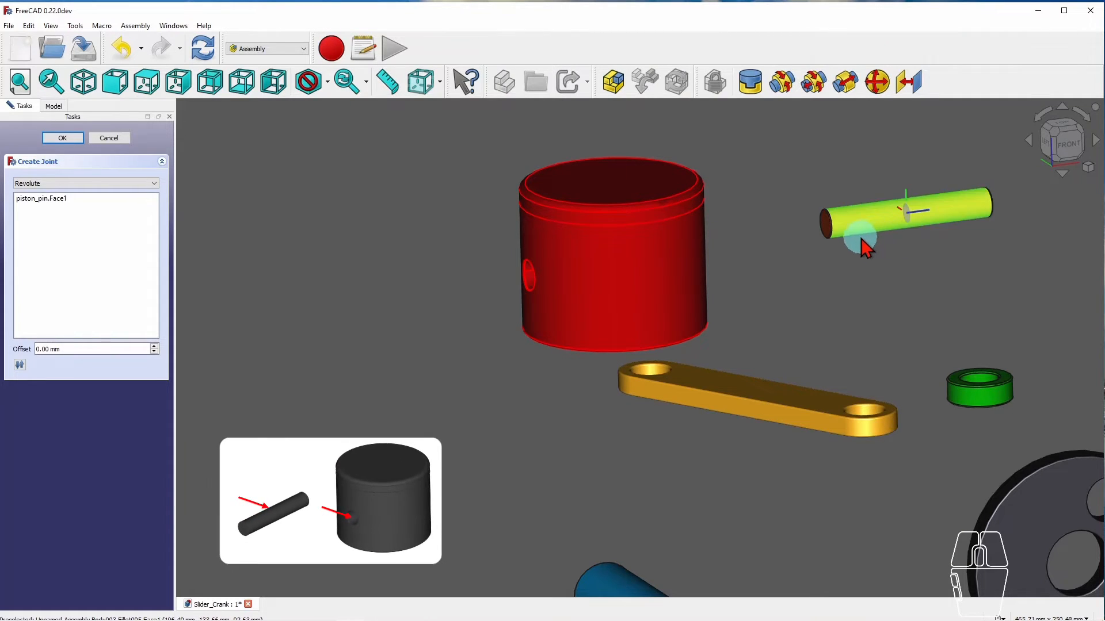
{"action": "scroll", "coordinate": [529, 275], "scroll_direction": "up", "scroll_amount": 5}
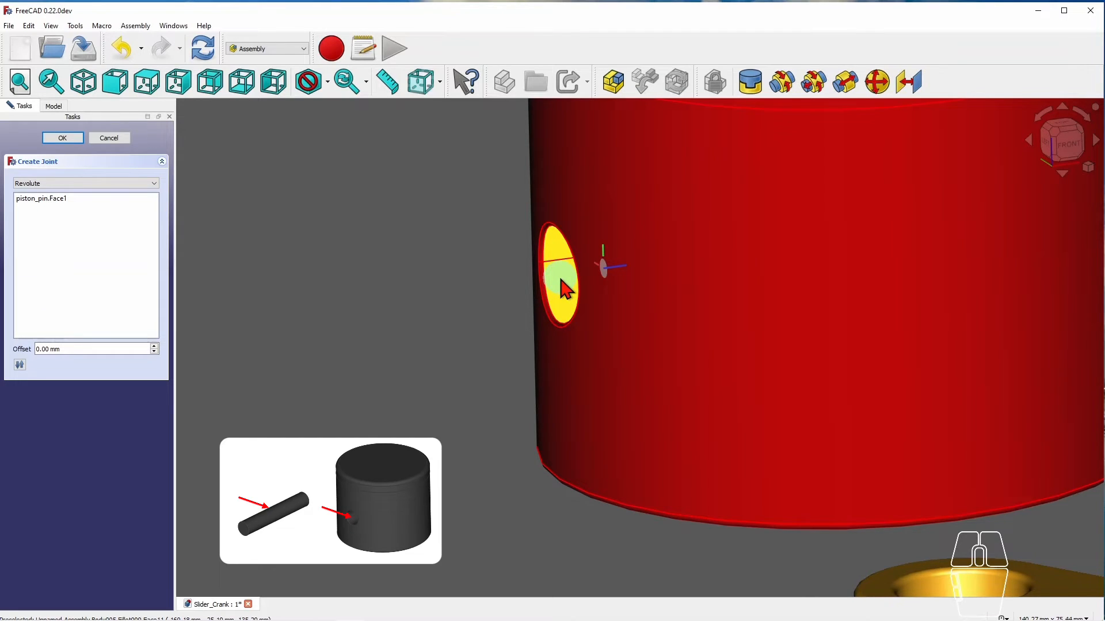
{"action": "left_click", "coordinate": [559, 279]}
{"action": "scroll", "coordinate": [458, 292], "scroll_direction": "down", "scroll_amount": 5}
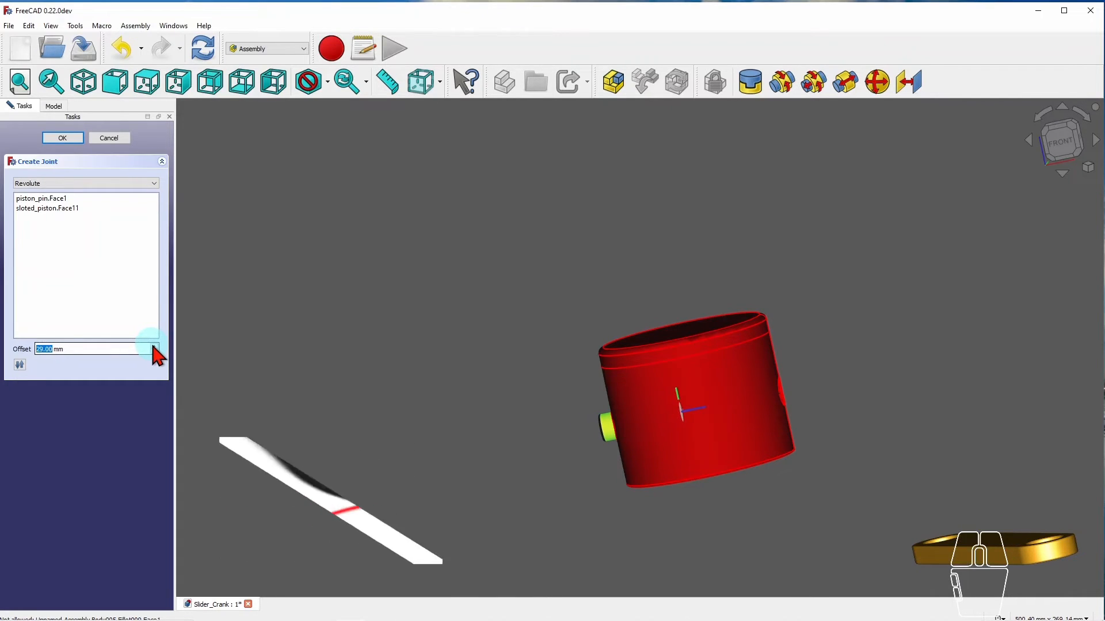
Set the pin's revolute joint offset to 39 mm so the pin sits inside the piston, and accept the joint.
{"action": "left_click", "coordinate": [153, 346]}
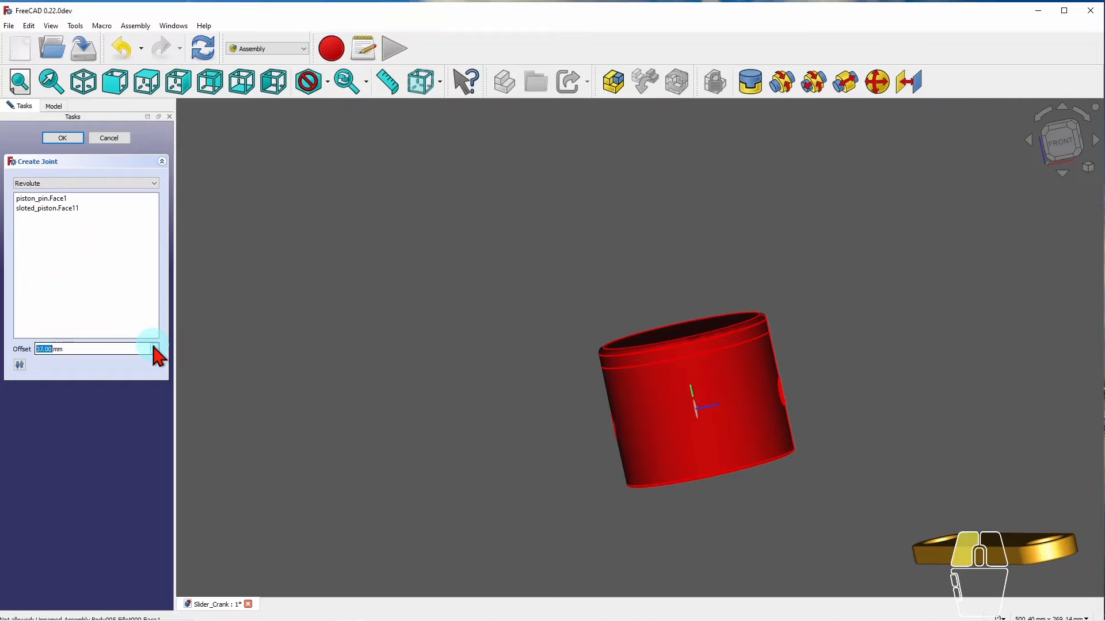
{"action": "left_click_drag", "start_coordinate": [725, 347], "coordinate": [821, 389]}
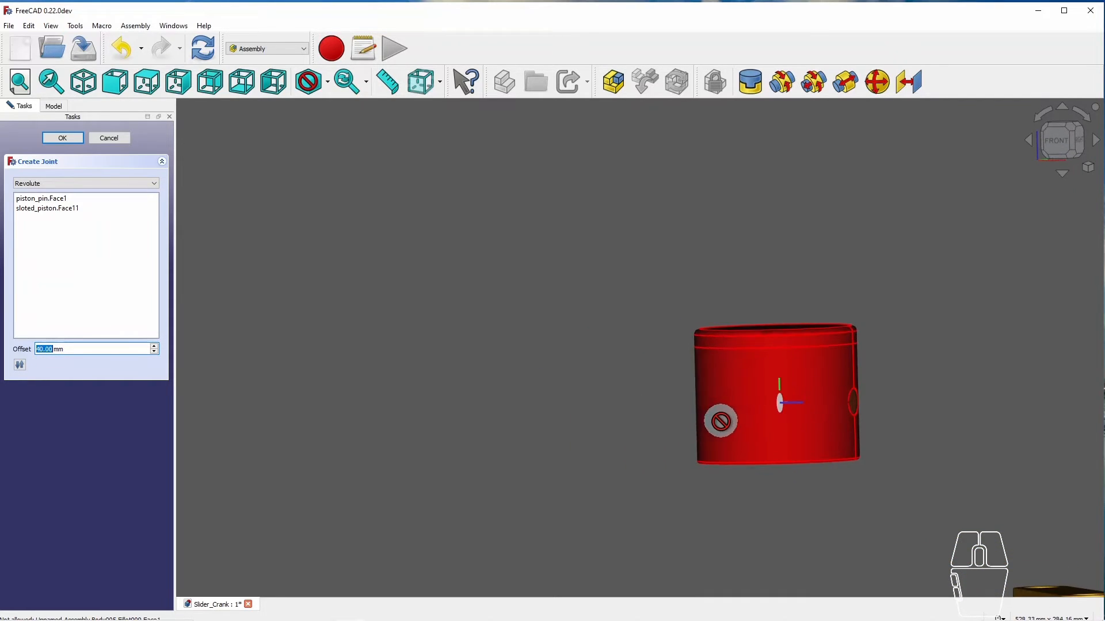
{"action": "left_click_drag", "start_coordinate": [718, 421], "coordinate": [875, 420]}
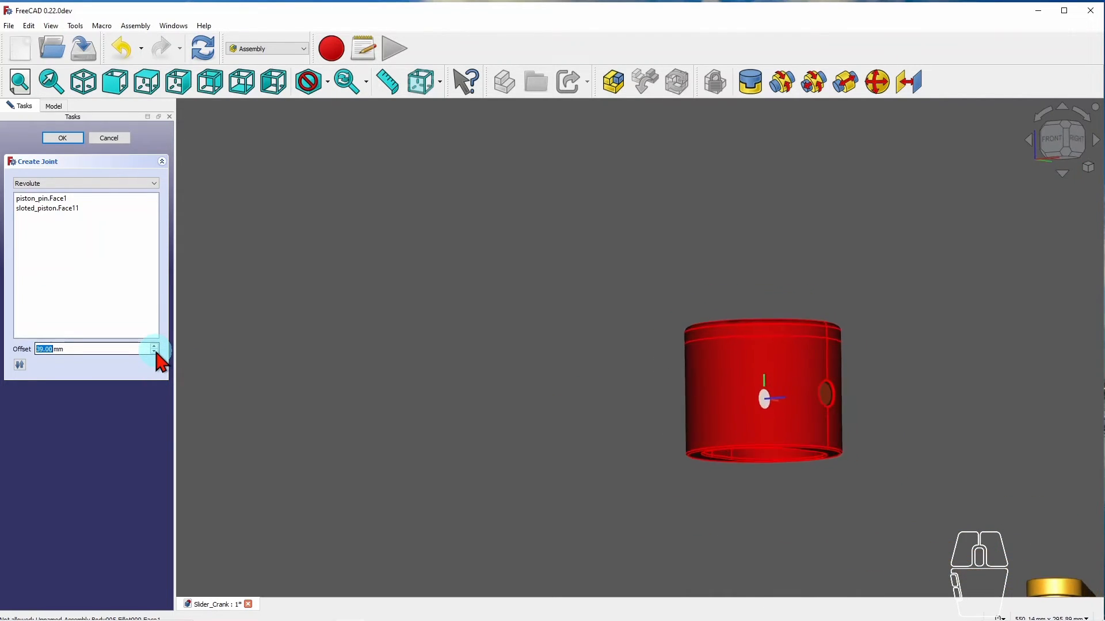
{"action": "scroll", "coordinate": [840, 394], "scroll_direction": "up", "scroll_amount": 5}
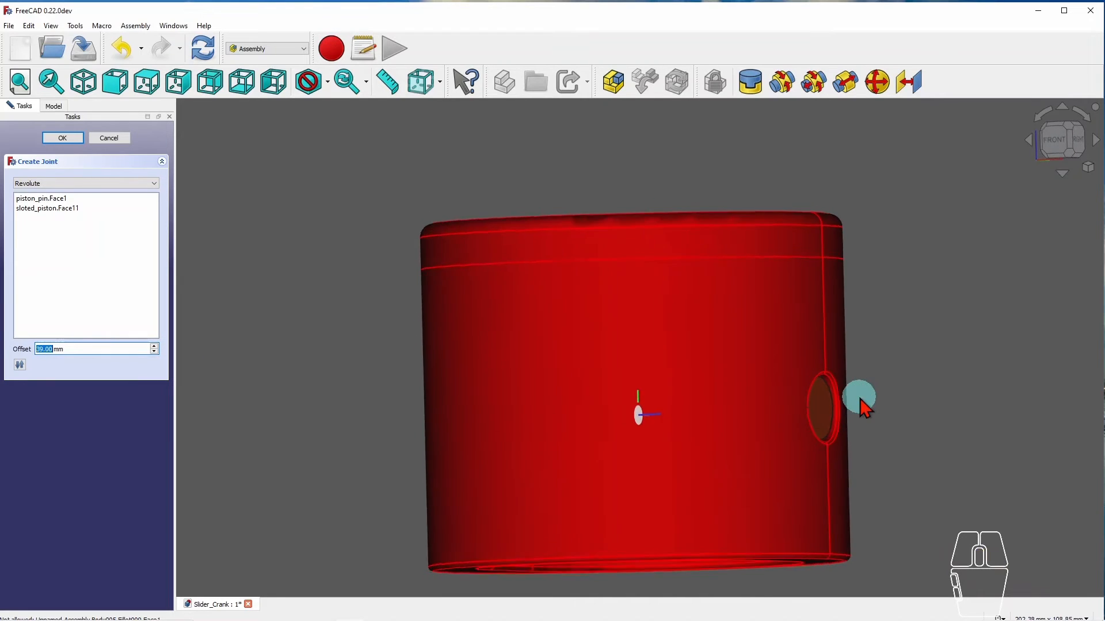
{"action": "left_click", "coordinate": [62, 138]}
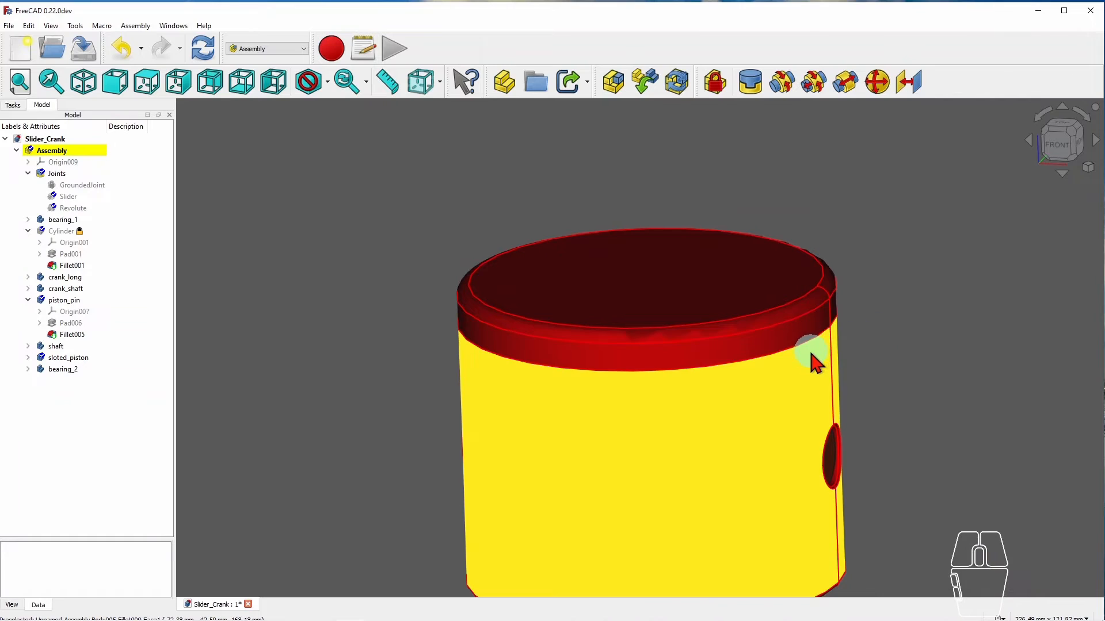
Connect the inner face of one end hole in crank_long to the cylindrical face of piston_pin with a revolute joint and accept it.
{"action": "scroll", "coordinate": [809, 348], "scroll_direction": "down", "scroll_amount": 3}
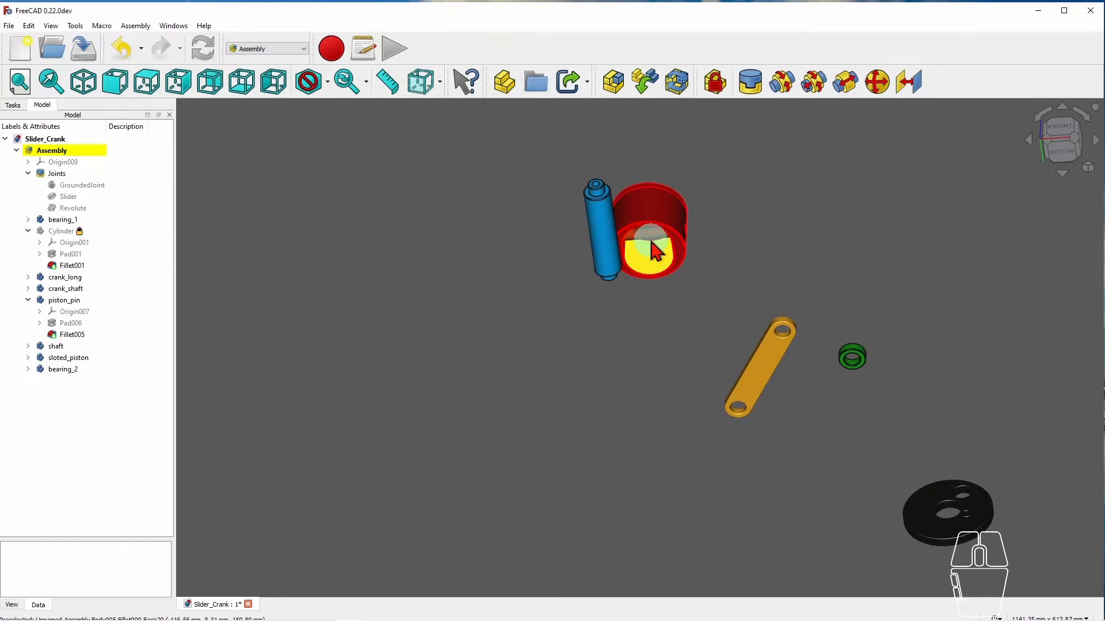
{"action": "scroll", "coordinate": [650, 253], "scroll_direction": "up", "scroll_amount": 3}
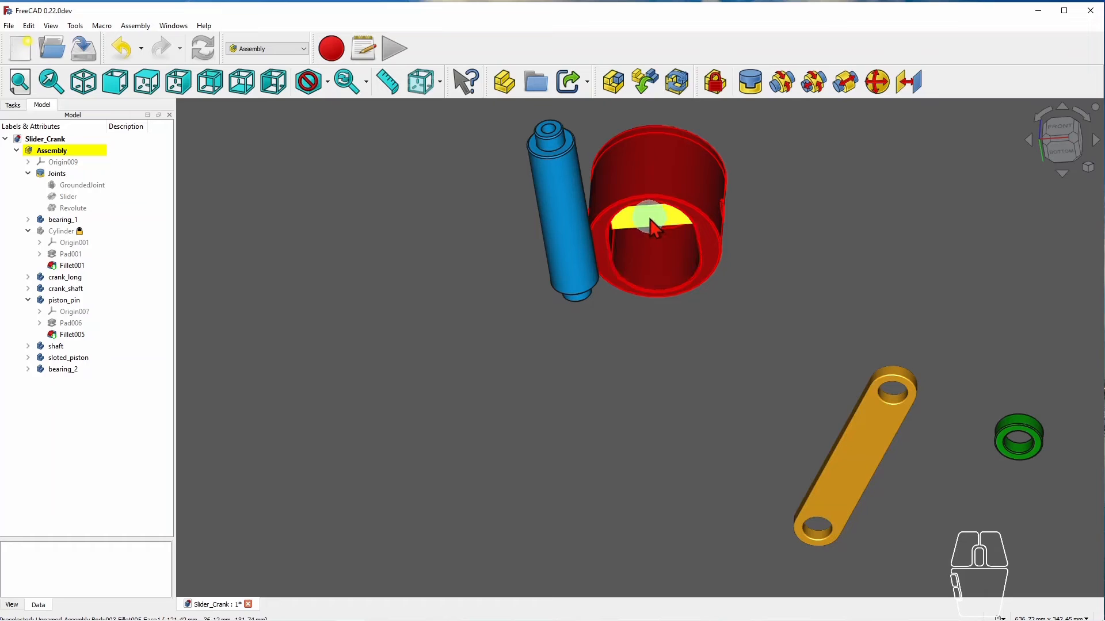
{"action": "middle_click_drag", "start_coordinate": [656, 236], "coordinate": [701, 267]}
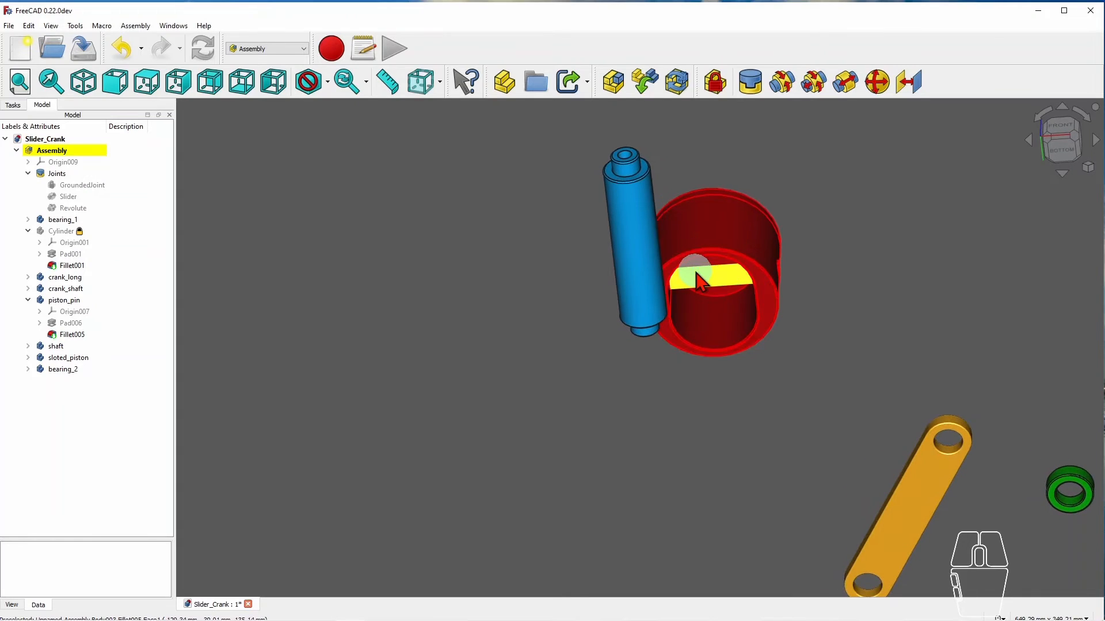
{"action": "left_click", "coordinate": [787, 86]}
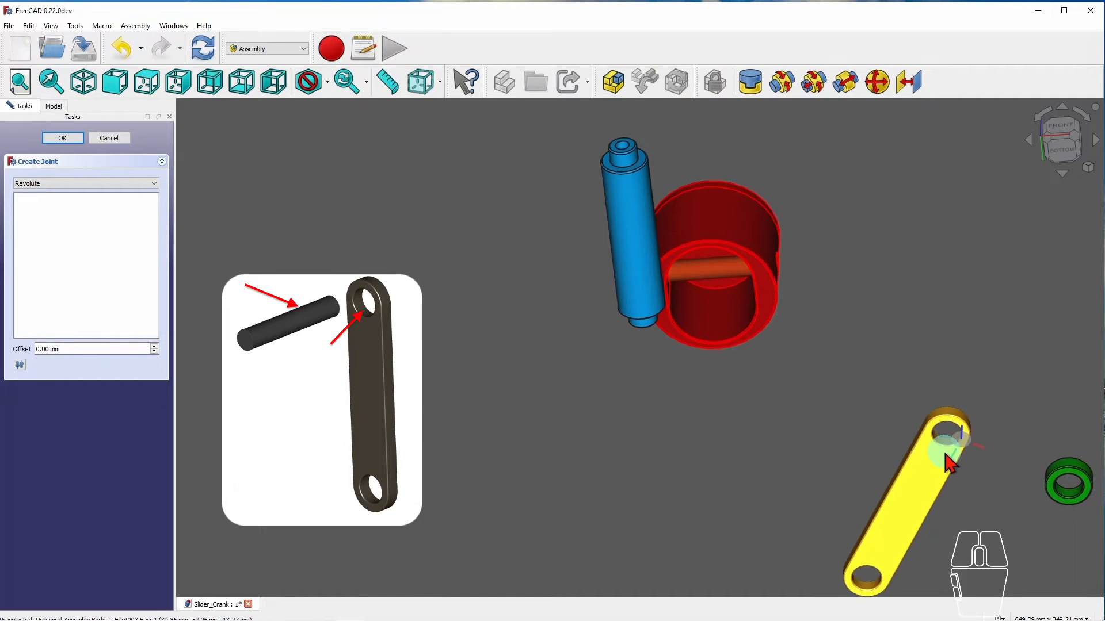
{"action": "scroll", "coordinate": [952, 460], "scroll_direction": "up", "scroll_amount": 5}
{"action": "scroll", "coordinate": [850, 350], "scroll_direction": "up", "scroll_amount": 2}
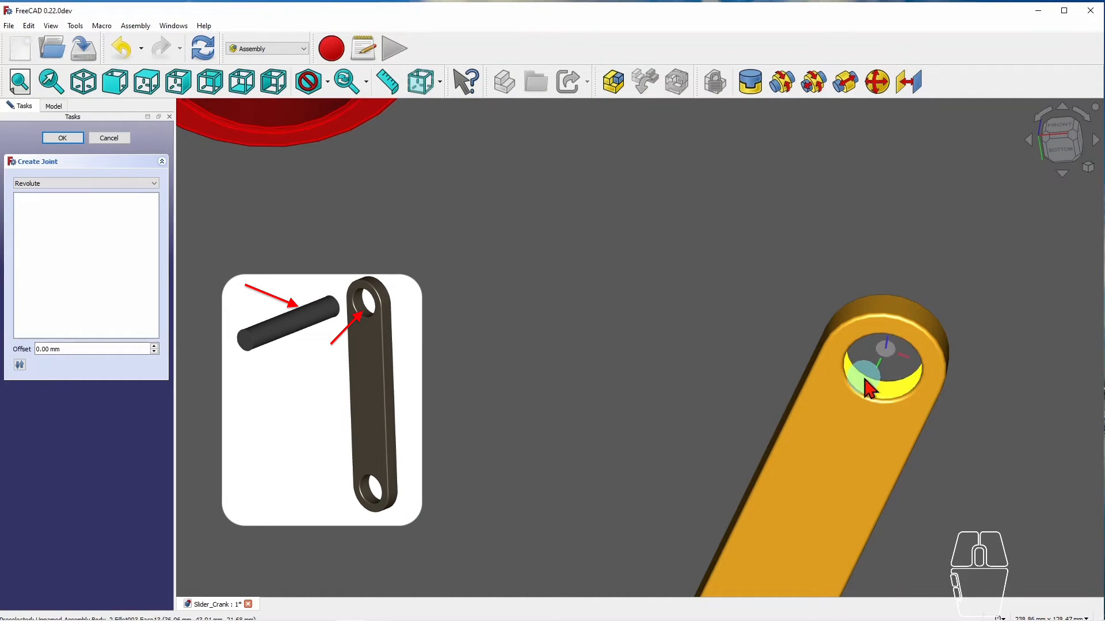
{"action": "middle_click_drag", "start_coordinate": [864, 380], "coordinate": [873, 423]}
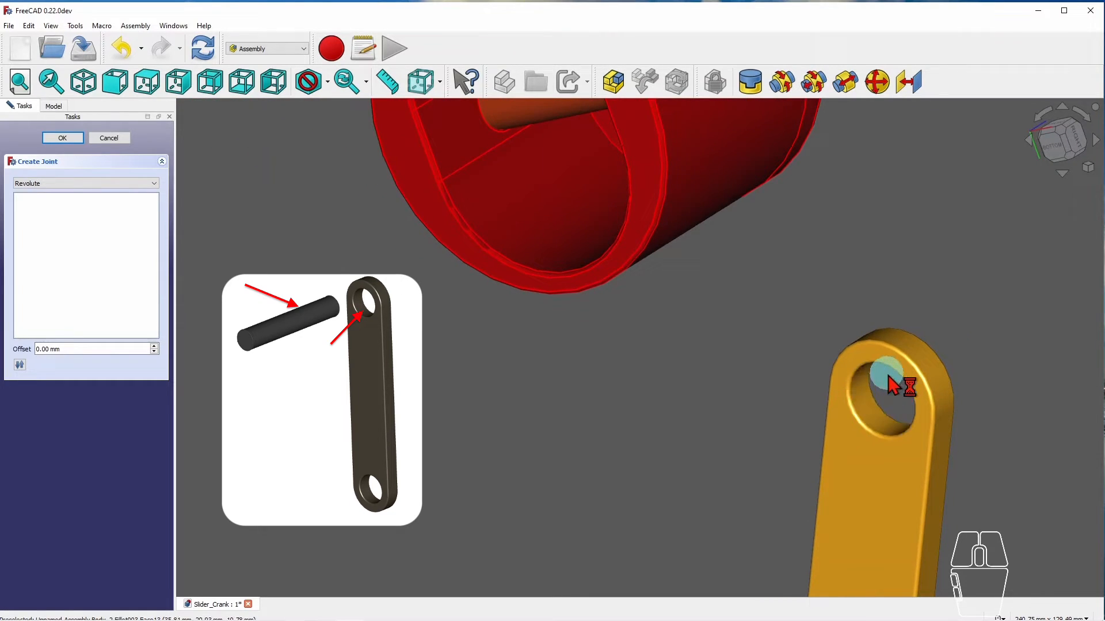
{"action": "left_click", "coordinate": [863, 403]}
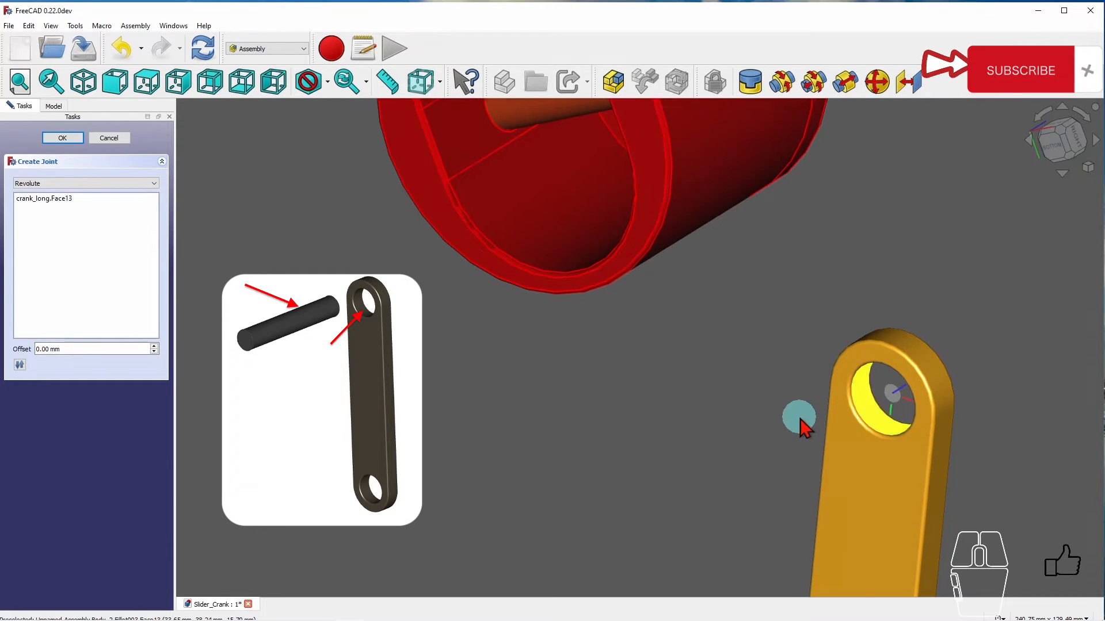
{"action": "scroll", "coordinate": [800, 423], "scroll_direction": "down", "scroll_amount": 4}
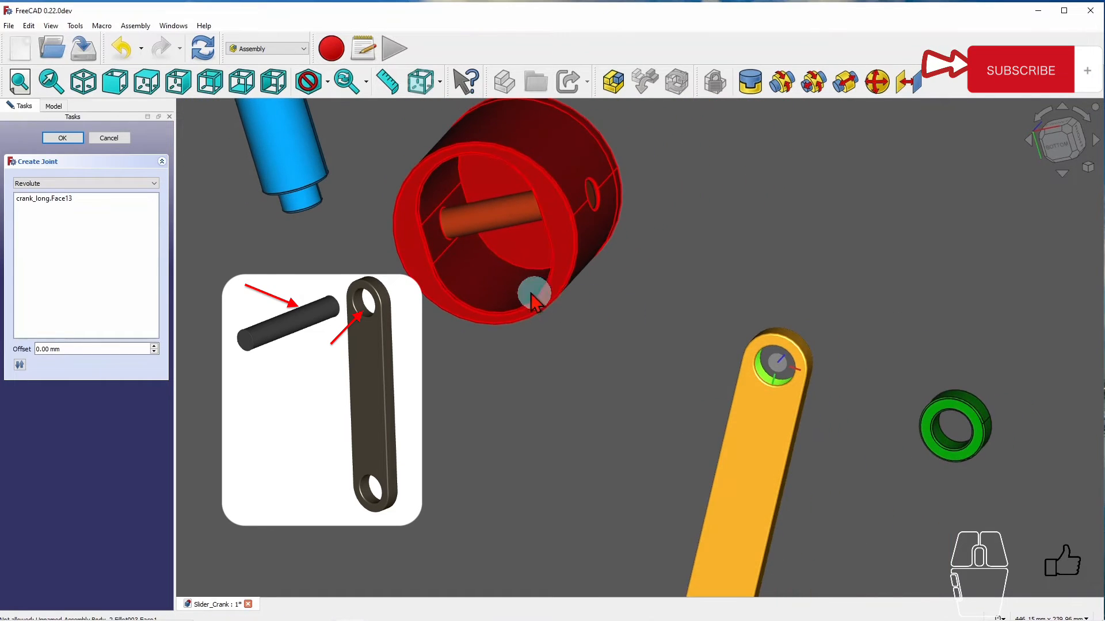
{"action": "left_click", "coordinate": [486, 224]}
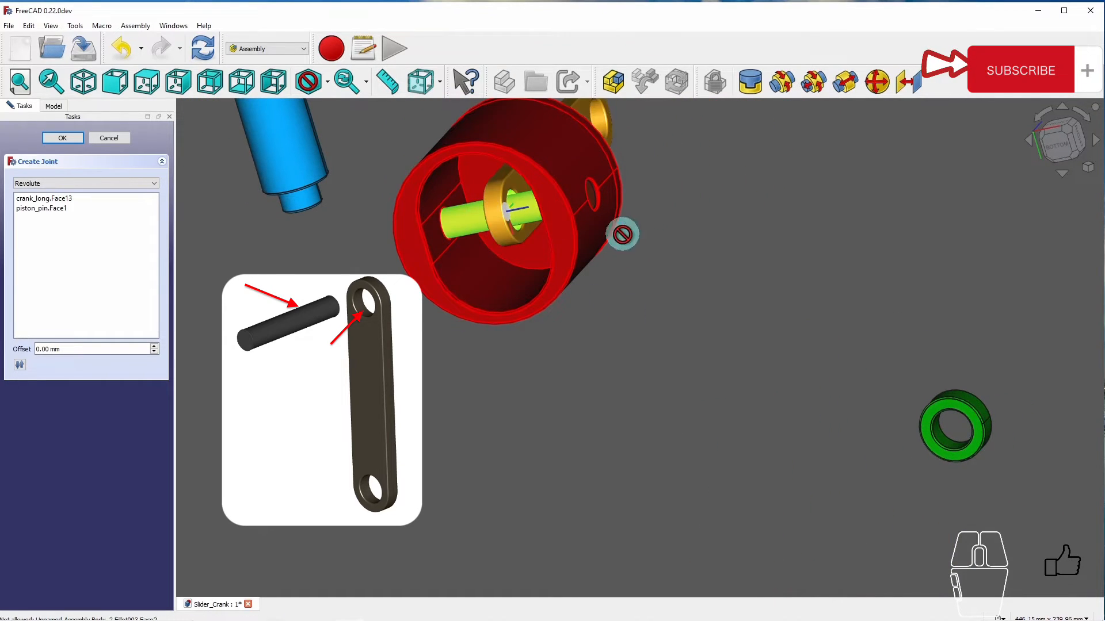
{"action": "left_click_drag", "start_coordinate": [621, 234], "coordinate": [745, 281]}
{"action": "left_click", "coordinate": [63, 138]}
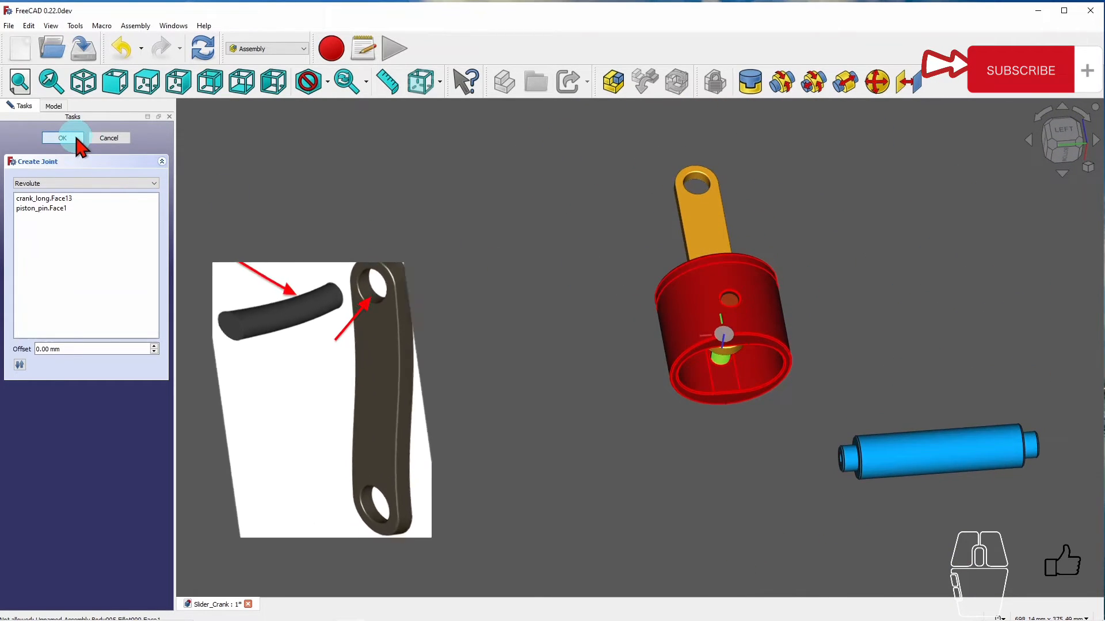
Swing crank_long around the piston pin from above the piston to its open underside.
{"action": "left_click_drag", "start_coordinate": [813, 180], "coordinate": [693, 240]}
{"action": "scroll", "coordinate": [639, 237], "scroll_direction": "up", "scroll_amount": 1}
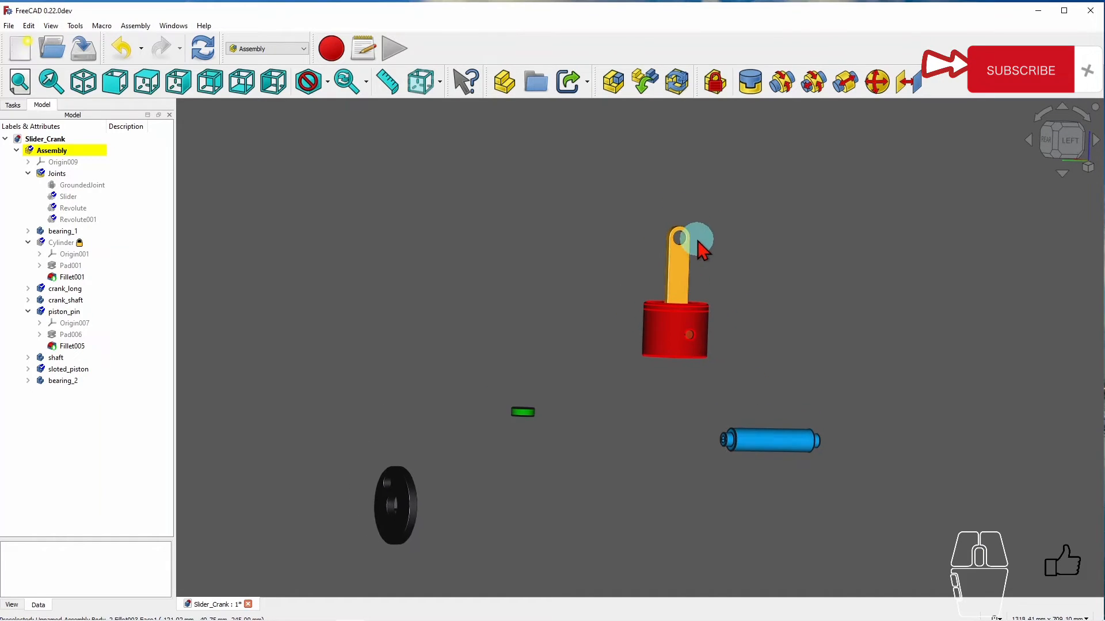
{"action": "left_click", "coordinate": [684, 270]}
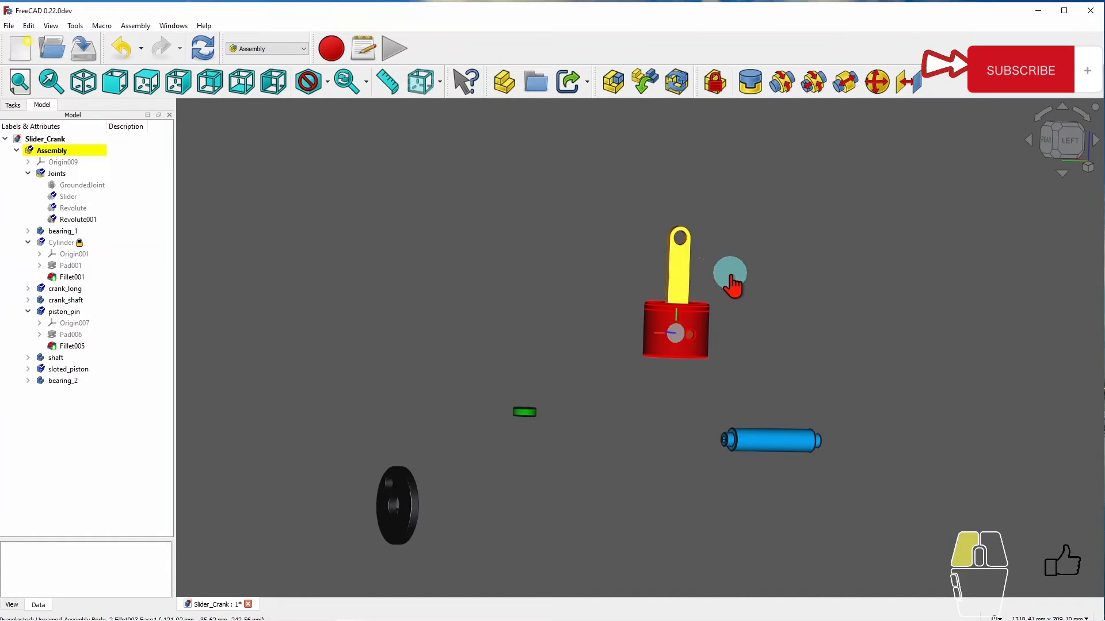
{"action": "left_click_drag", "start_coordinate": [680, 253], "coordinate": [726, 257]}
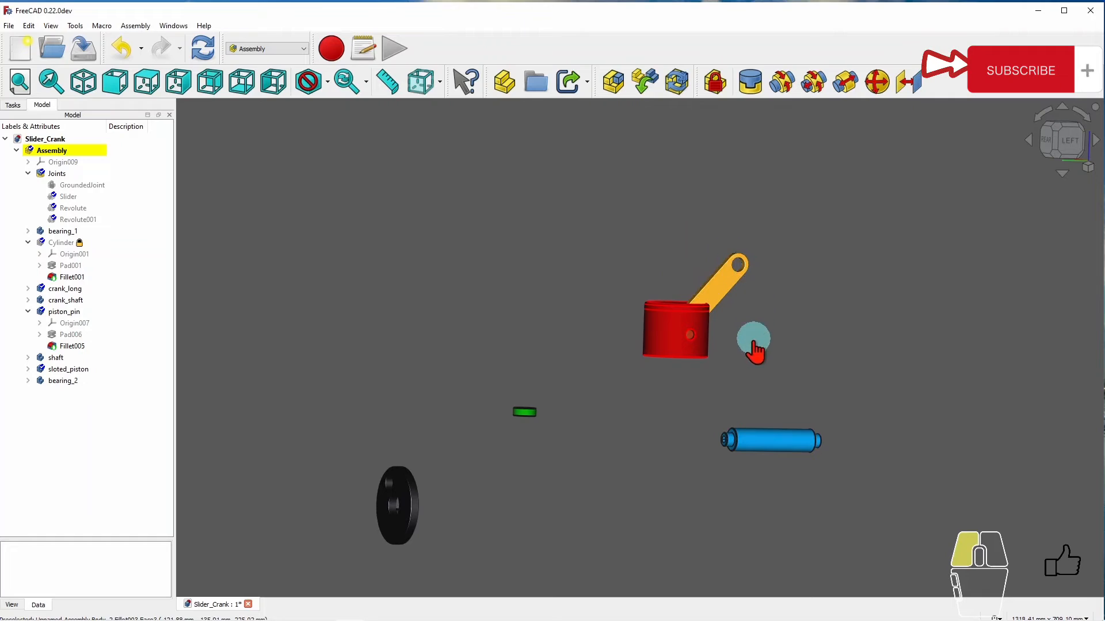
{"action": "left_click", "coordinate": [735, 295]}
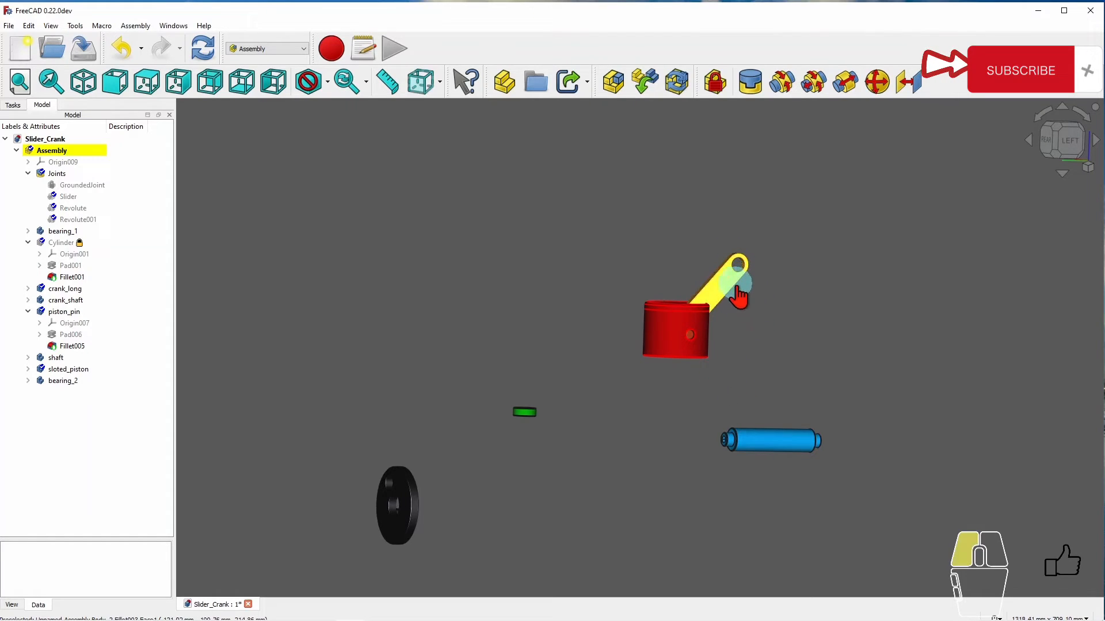
{"action": "left_click_drag", "start_coordinate": [757, 364], "coordinate": [742, 338]}
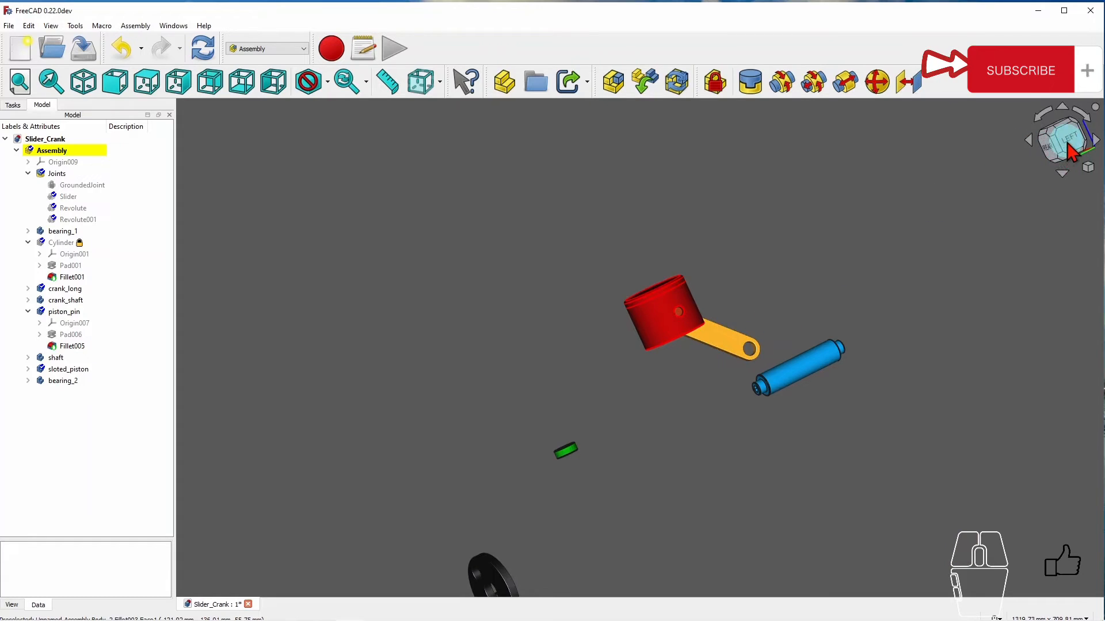
Switch to the left view and align crank_long vertically so it hangs straight below the piston.
{"action": "left_click", "coordinate": [1069, 145]}
{"action": "left_click_drag", "start_coordinate": [753, 421], "coordinate": [708, 444]}
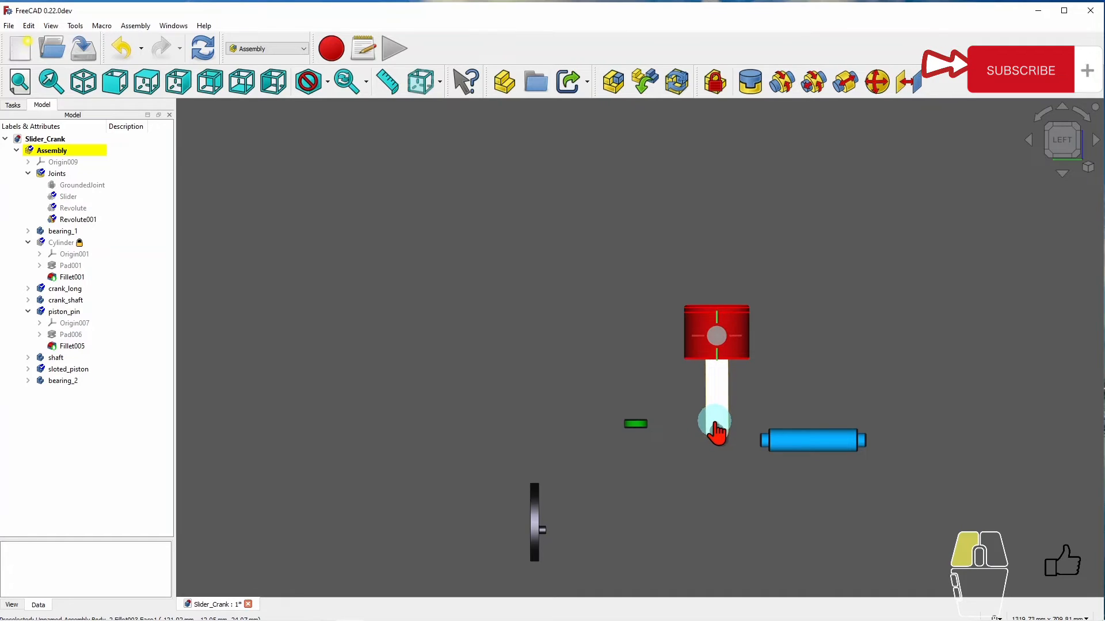
{"action": "left_click_drag", "start_coordinate": [715, 433], "coordinate": [719, 427]}
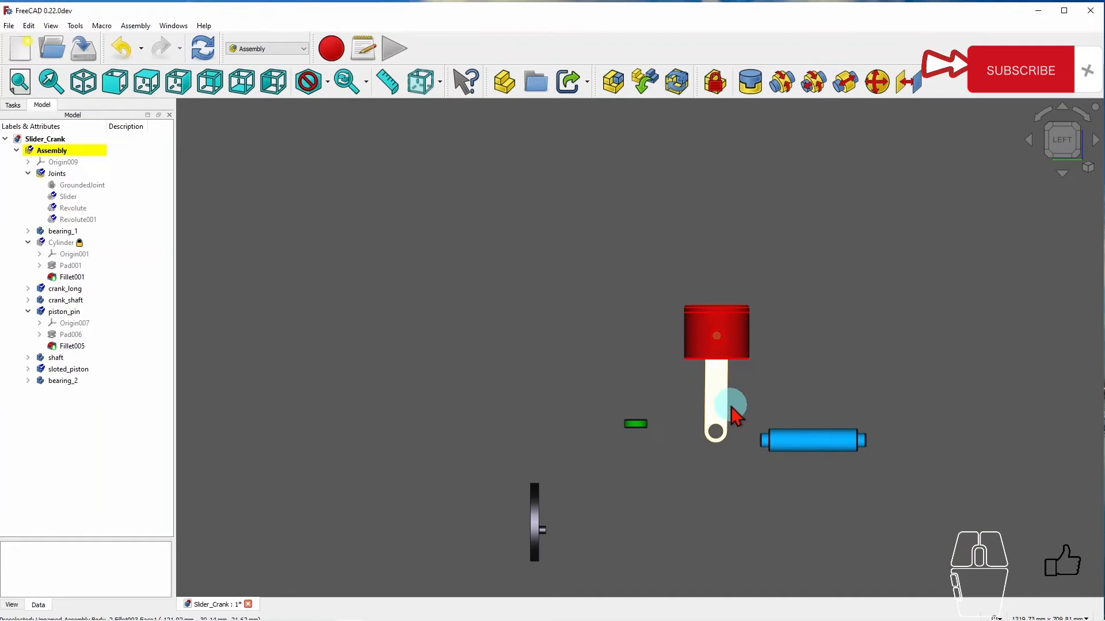
{"action": "scroll", "coordinate": [717, 414], "scroll_direction": "up", "scroll_amount": 3}
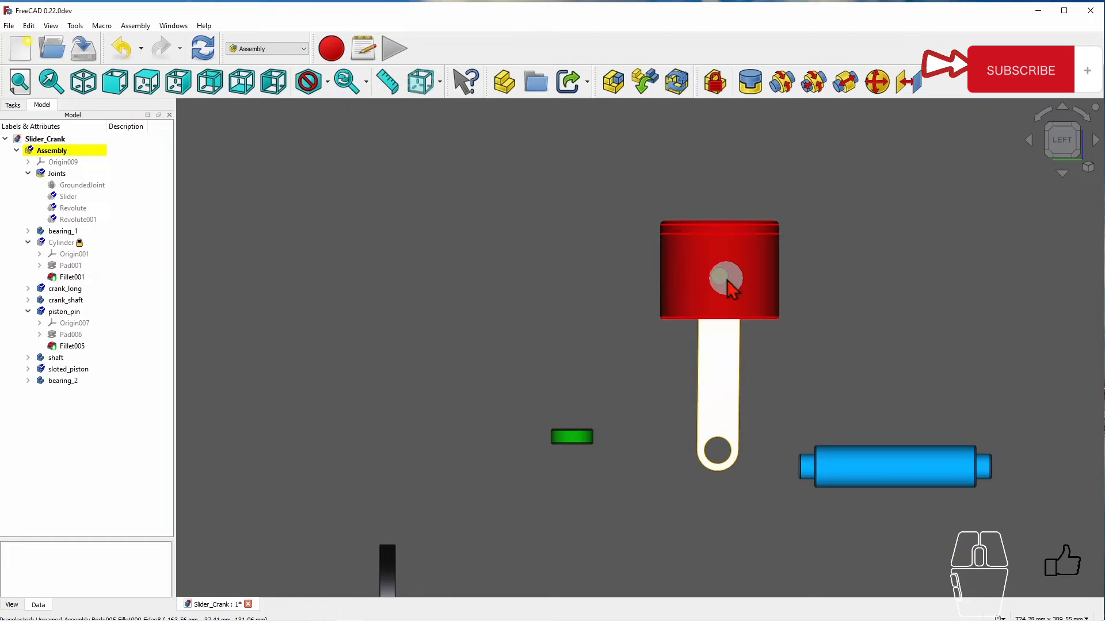
{"action": "scroll", "coordinate": [701, 380], "scroll_direction": "down", "scroll_amount": 2}
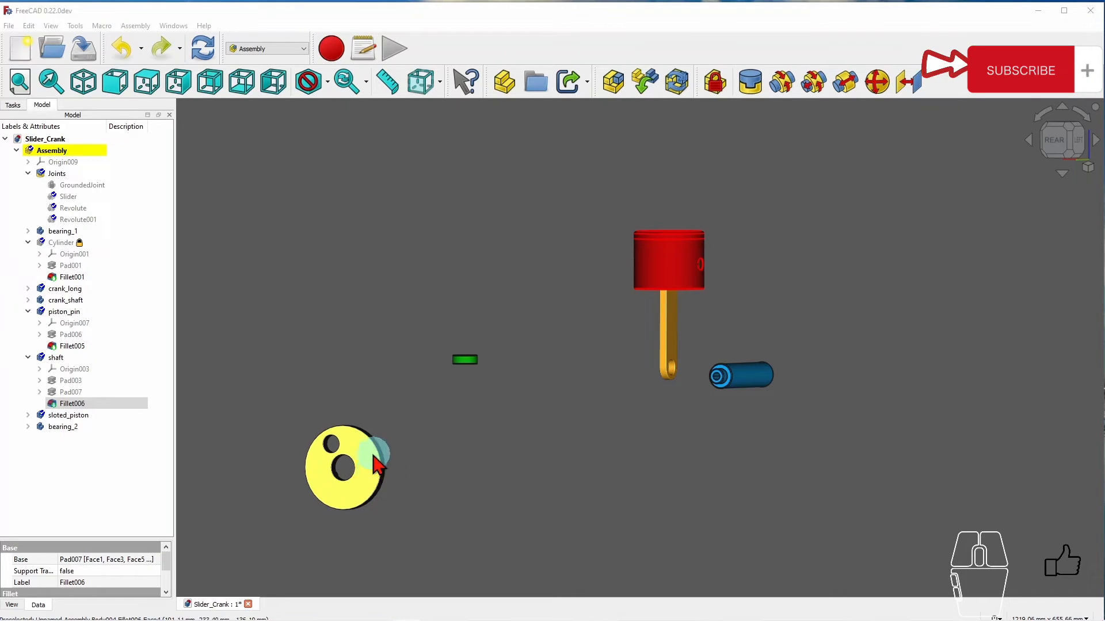
{"action": "scroll", "coordinate": [670, 328], "scroll_direction": "up", "scroll_amount": 5}
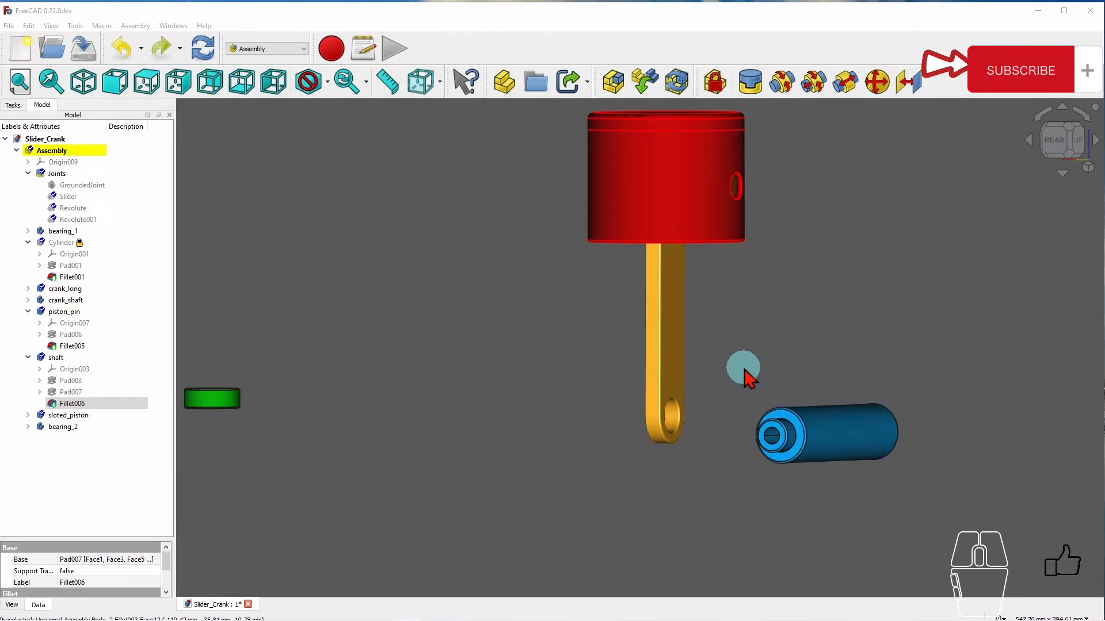
{"action": "left_click", "coordinate": [786, 82]}
{"action": "middle_click_drag", "start_coordinate": [789, 198], "coordinate": [764, 395]}
{"action": "scroll", "coordinate": [760, 395], "scroll_direction": "up", "scroll_amount": 5}
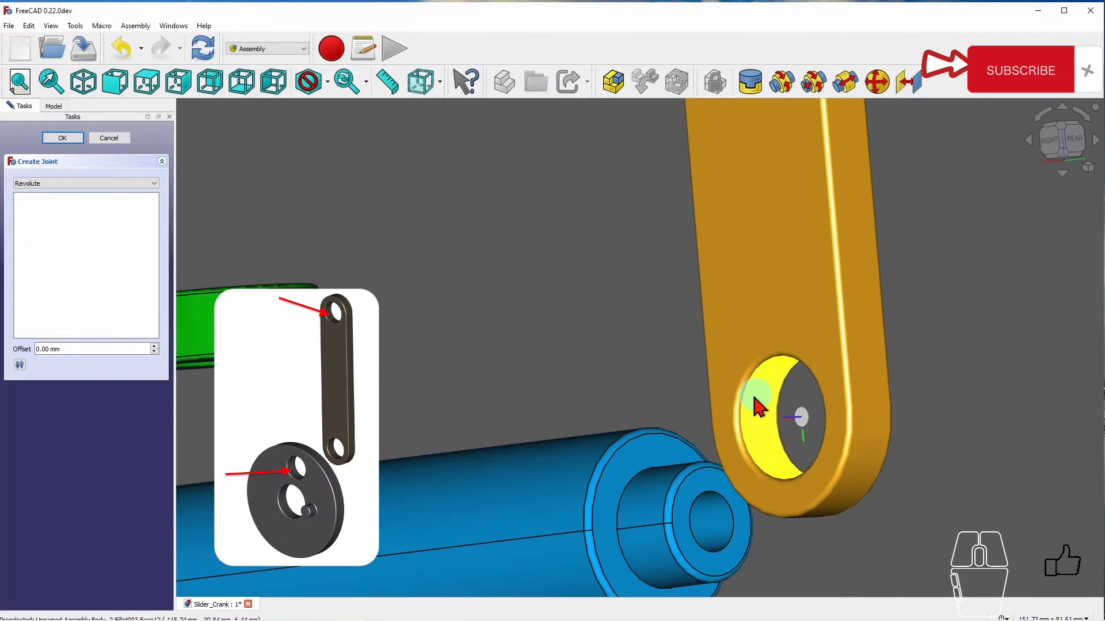
{"action": "mouse_move", "coordinate": [741, 407]}
{"action": "middle_mouse_down"}
{"action": "mouse_move", "coordinate": [735, 419]}
{"action": "mouse_move", "coordinate": [732, 402]}
{"action": "middle_mouse_up"}
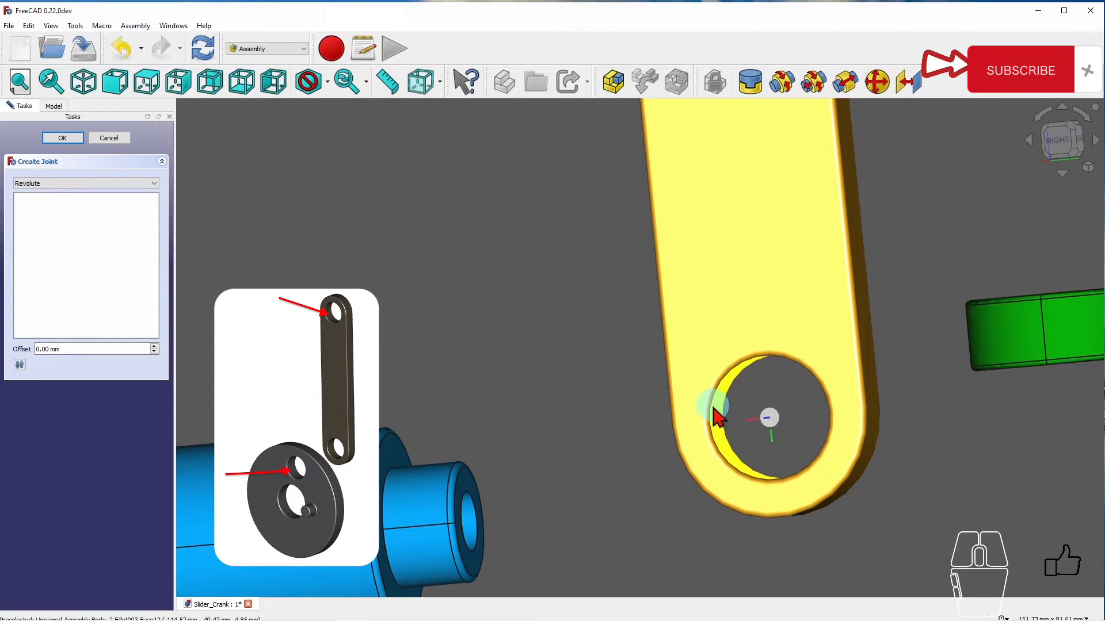
{"action": "middle_click_drag", "start_coordinate": [713, 419], "coordinate": [671, 438]}
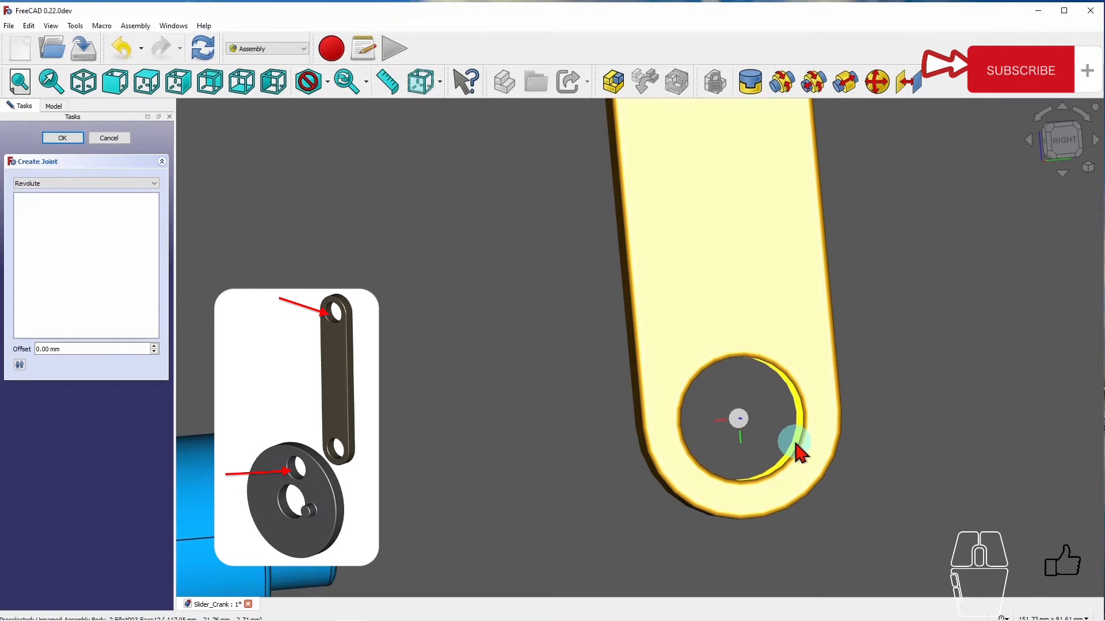
{"action": "middle_click_drag", "start_coordinate": [795, 444], "coordinate": [715, 423]}
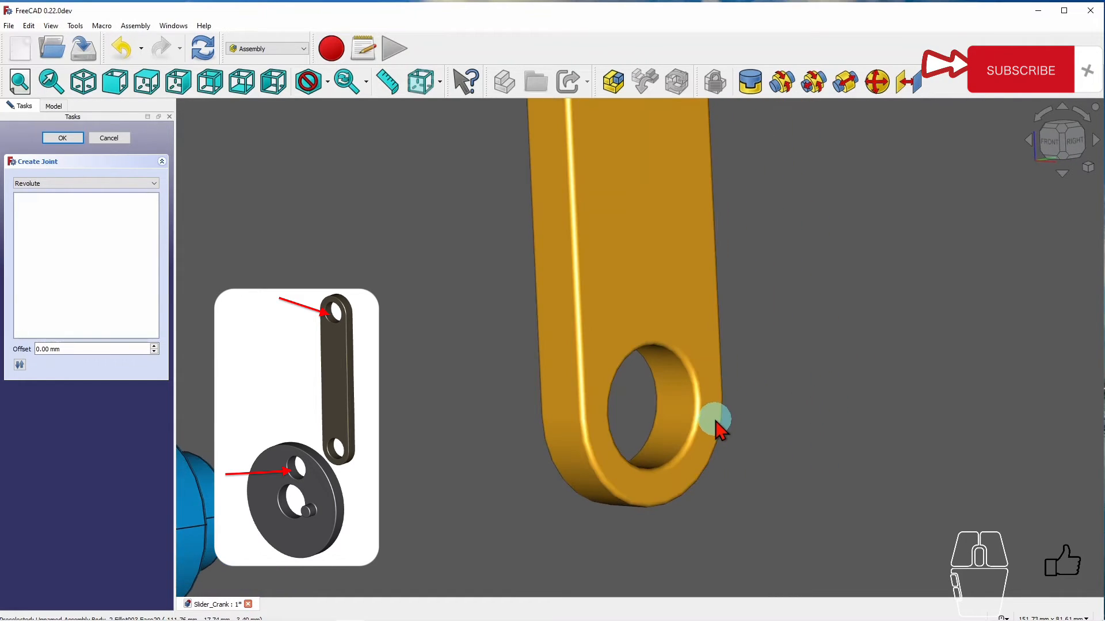
{"action": "left_click", "coordinate": [679, 412]}
{"action": "scroll", "coordinate": [765, 339], "scroll_direction": "down", "scroll_amount": 3}
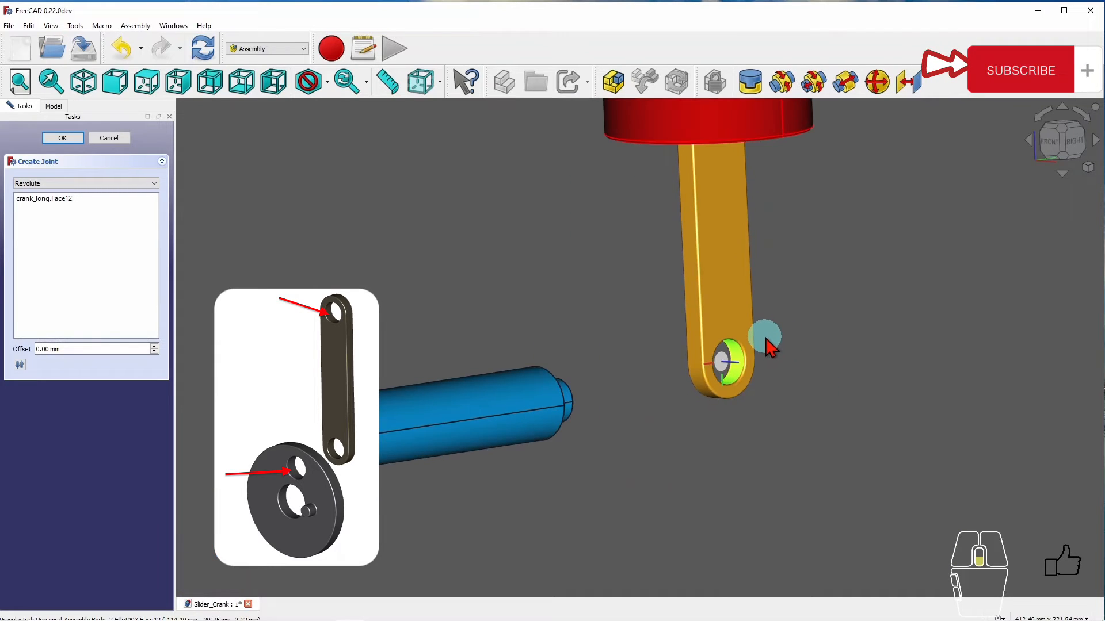
{"action": "middle_click_drag", "start_coordinate": [765, 338], "coordinate": [850, 395]}
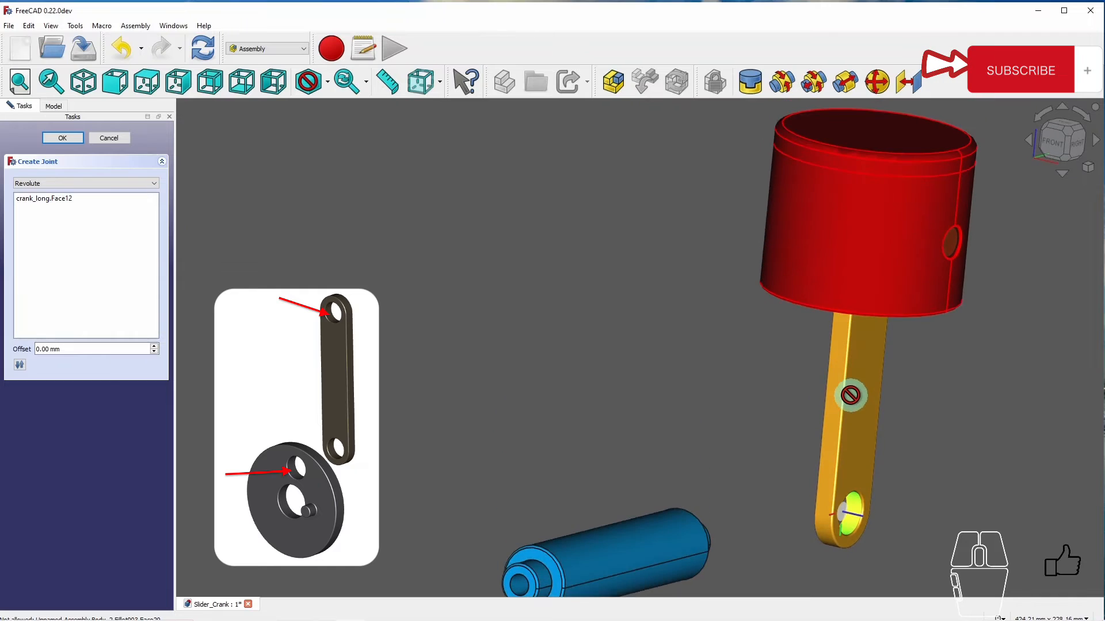
{"action": "scroll", "coordinate": [800, 374], "scroll_direction": "up", "scroll_amount": 2}
{"action": "scroll", "coordinate": [720, 360], "scroll_direction": "down", "scroll_amount": 5}
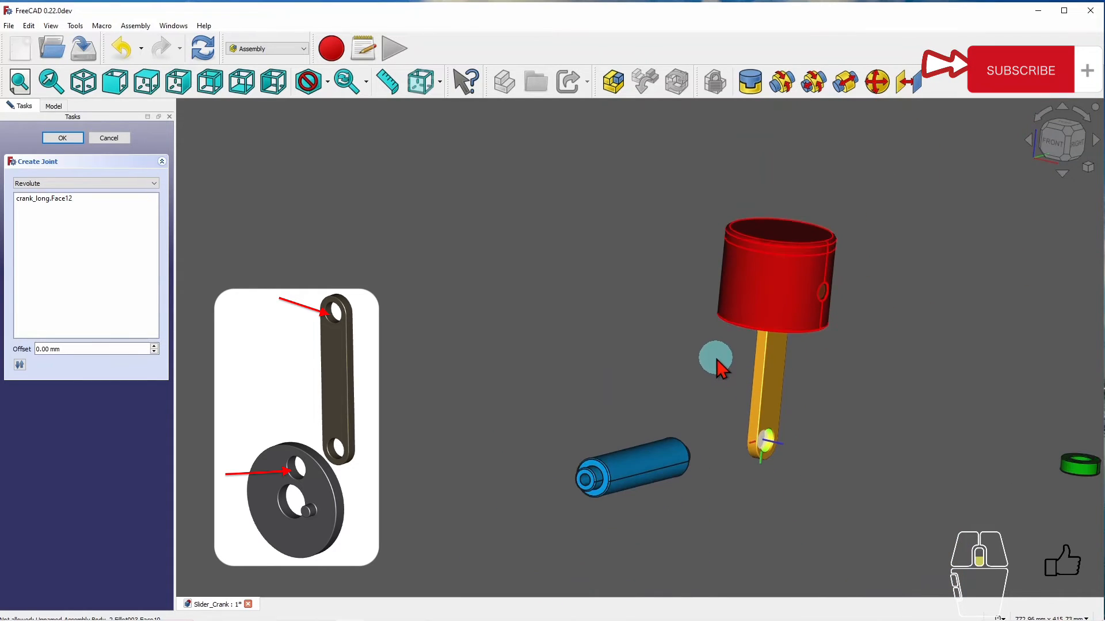
{"action": "middle_click_drag", "start_coordinate": [809, 259], "coordinate": [824, 257]}
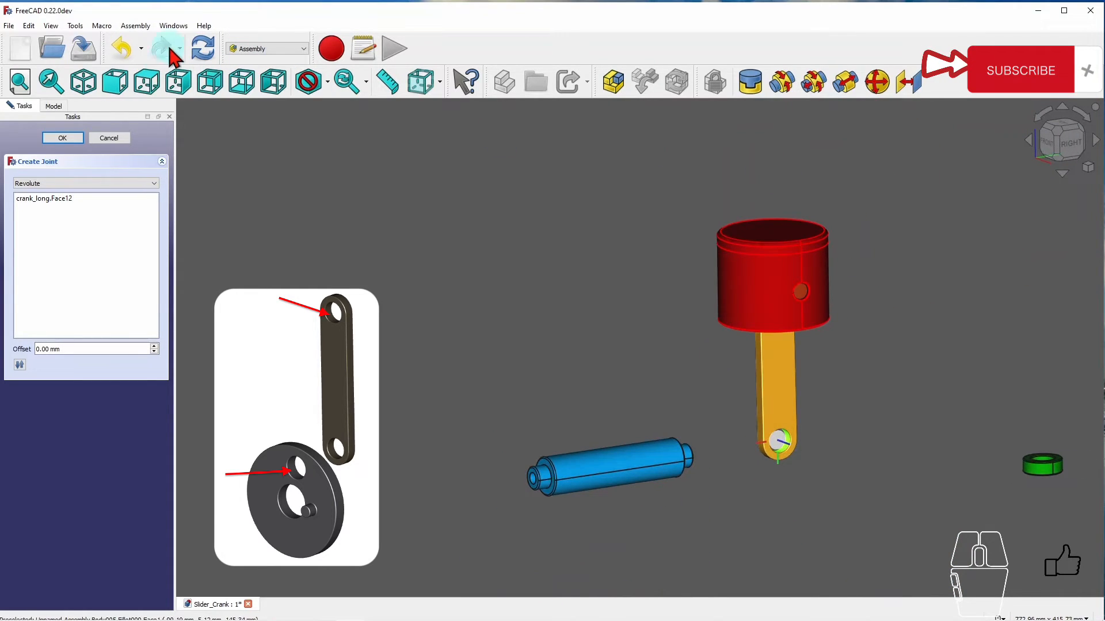
{"action": "left_click", "coordinate": [126, 49]}
{"action": "scroll", "coordinate": [789, 512], "scroll_direction": "up", "scroll_amount": 5}
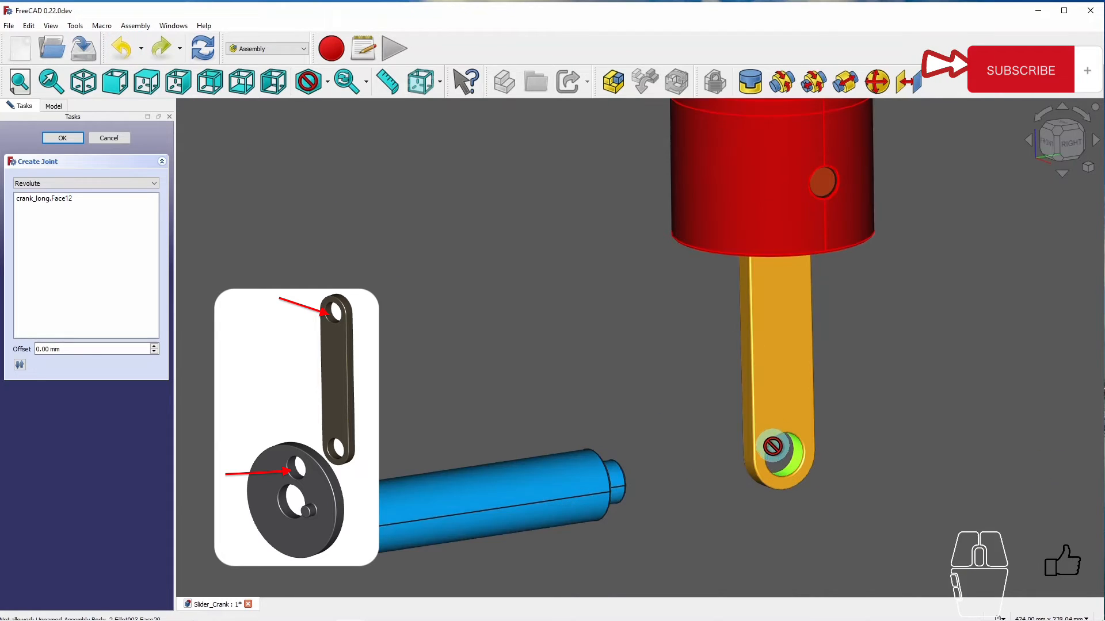
{"action": "middle_click_drag", "start_coordinate": [853, 458], "coordinate": [918, 417]}
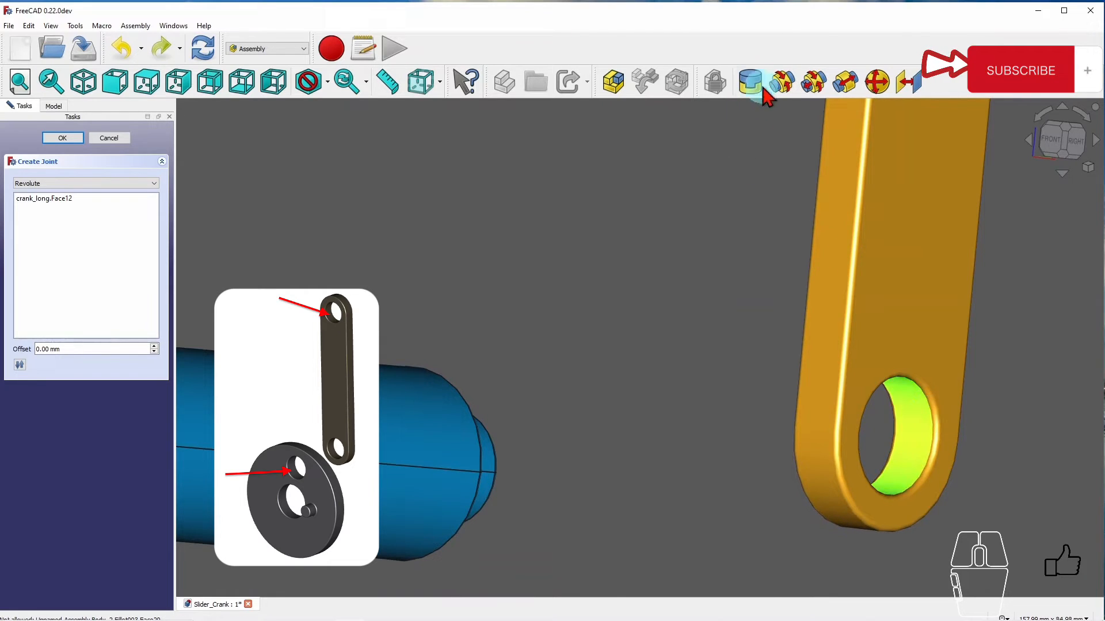
{"action": "left_click", "coordinate": [785, 85]}
{"action": "left_click", "coordinate": [111, 138]}
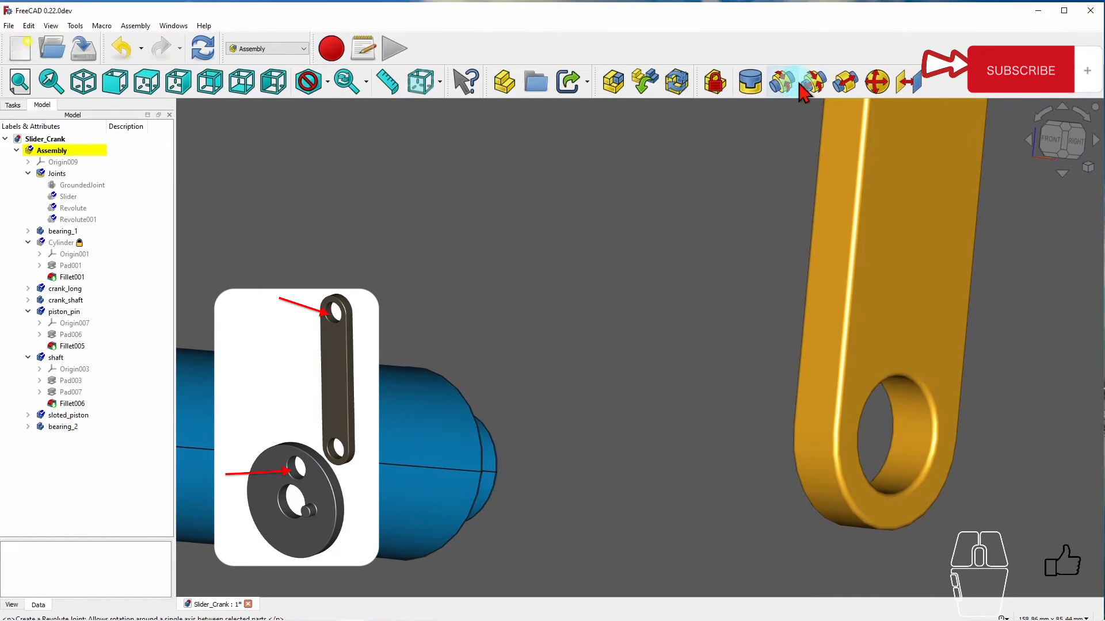
Start a revolute joint and select the inner face of the free lower hole in crank_long.
{"action": "left_click", "coordinate": [781, 83]}
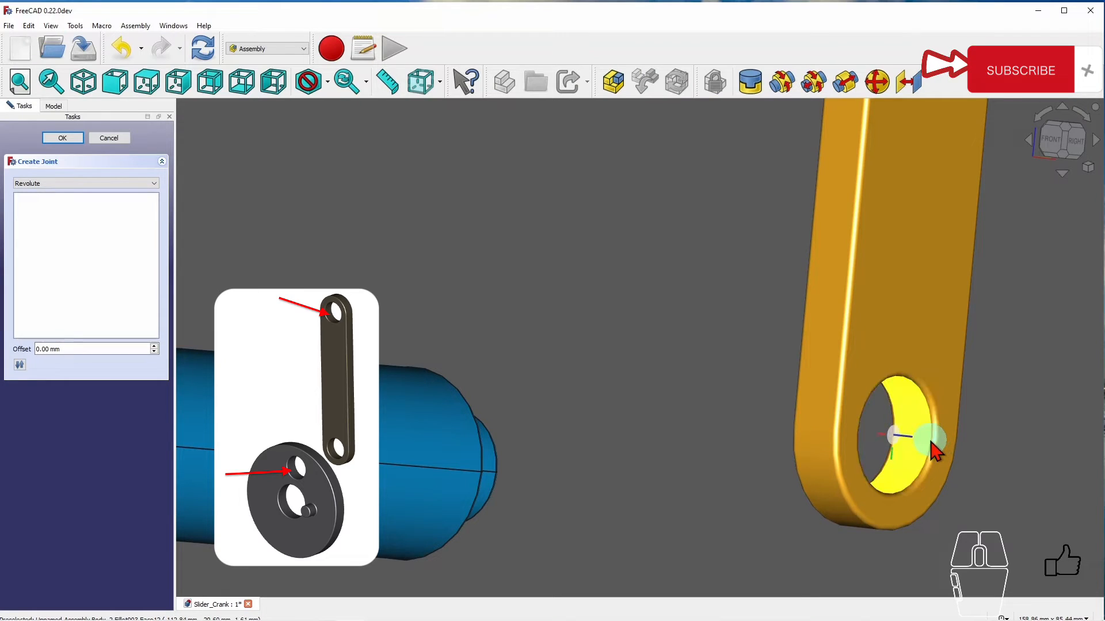
{"action": "middle_click_drag", "start_coordinate": [939, 453], "coordinate": [1048, 448]}
{"action": "scroll", "coordinate": [888, 431], "scroll_direction": "down", "scroll_amount": 5}
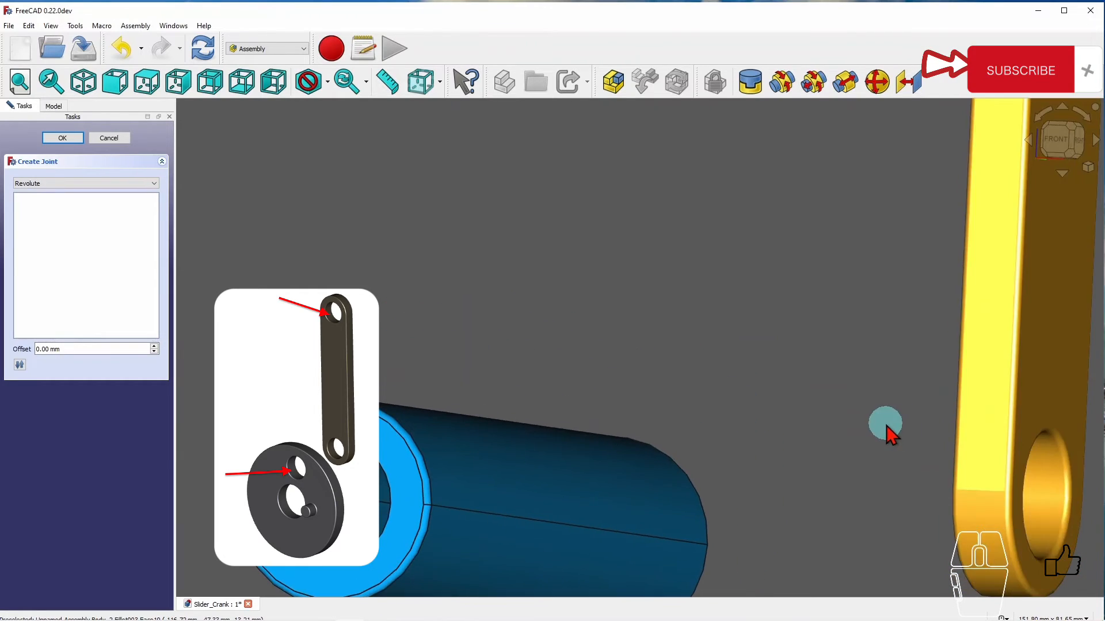
{"action": "scroll", "coordinate": [949, 487], "scroll_direction": "up", "scroll_amount": 5}
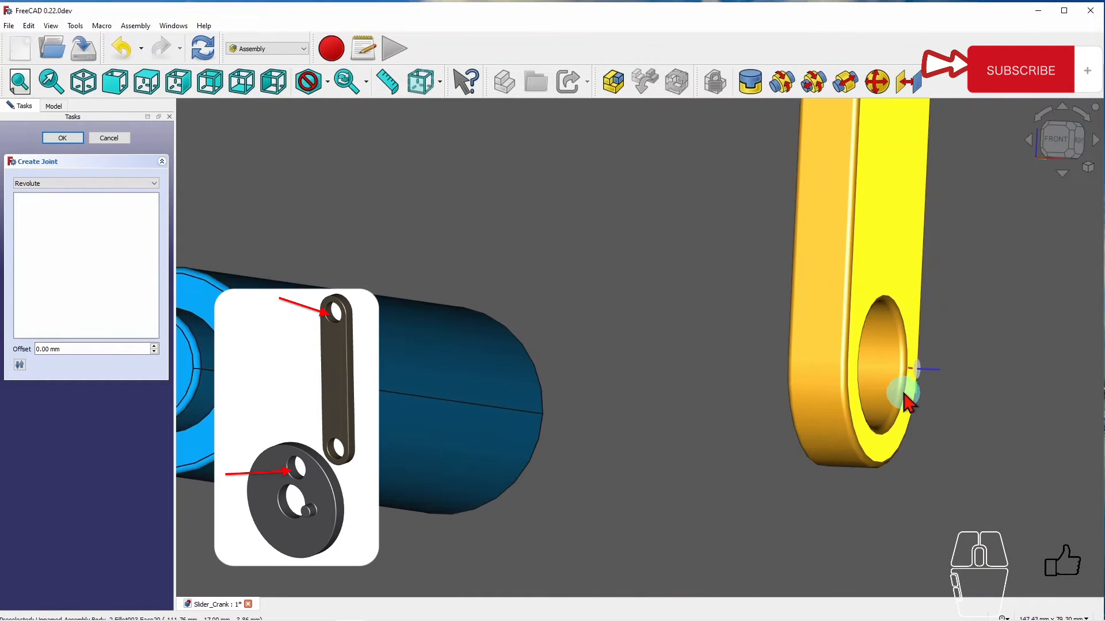
{"action": "mouse_move", "coordinate": [905, 397]}
{"action": "middle_mouse_down"}
{"action": "mouse_move", "coordinate": [895, 383]}
{"action": "mouse_move", "coordinate": [894, 397]}
{"action": "middle_mouse_up"}
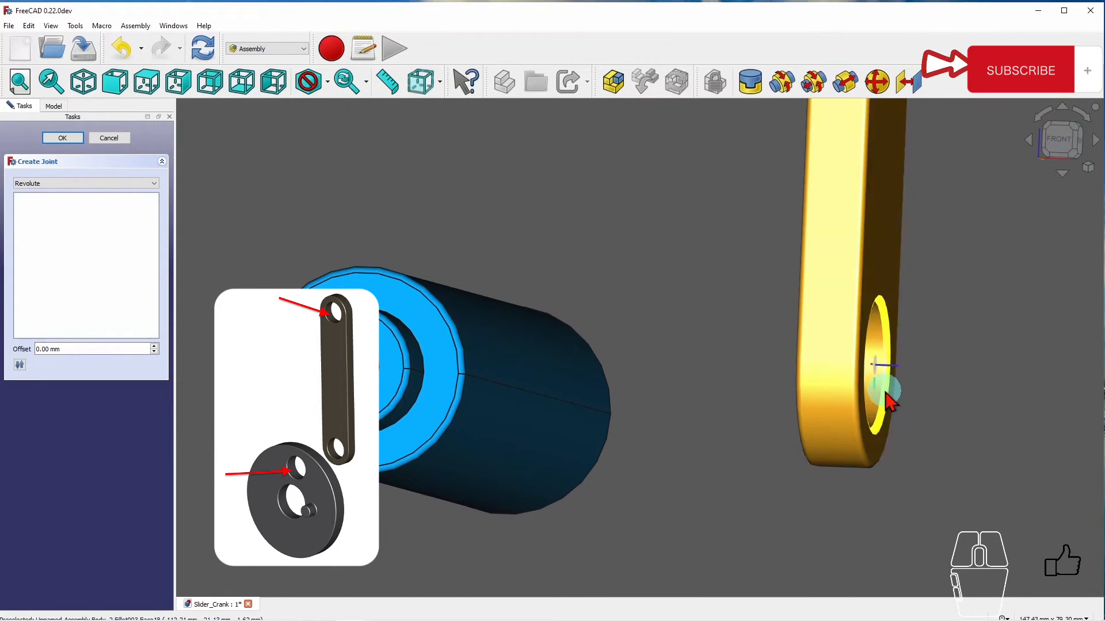
{"action": "left_click", "coordinate": [886, 400]}
{"action": "middle_click_drag", "start_coordinate": [886, 400], "coordinate": [779, 409]}
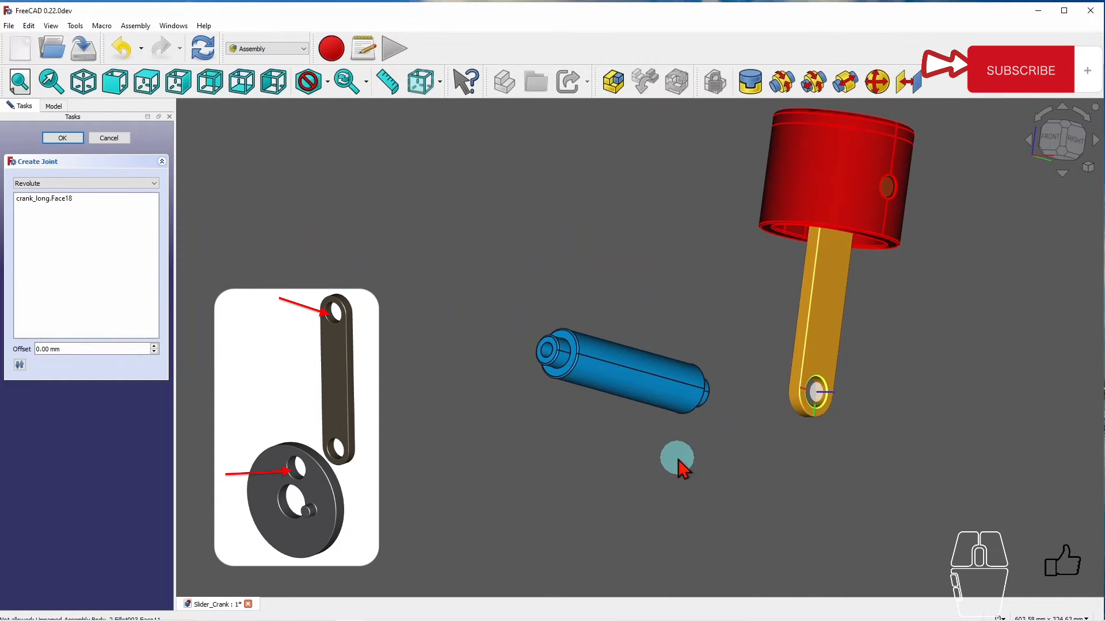
Complete the revolute joint with the inner face of the small off-centre hole in the shaft disc and accept it.
{"action": "scroll", "coordinate": [678, 467], "scroll_direction": "down", "scroll_amount": 6}
{"action": "scroll", "coordinate": [919, 534], "scroll_direction": "up", "scroll_amount": 2}
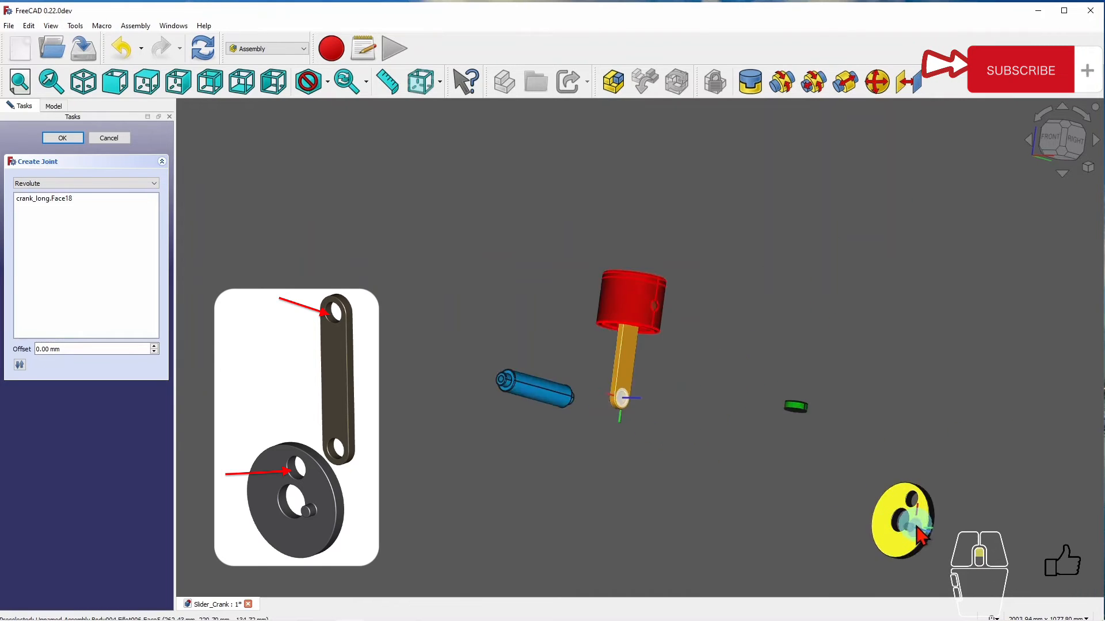
{"action": "scroll", "coordinate": [919, 534], "scroll_direction": "up", "scroll_amount": 6}
{"action": "scroll", "coordinate": [933, 454], "scroll_direction": "down", "scroll_amount": 4}
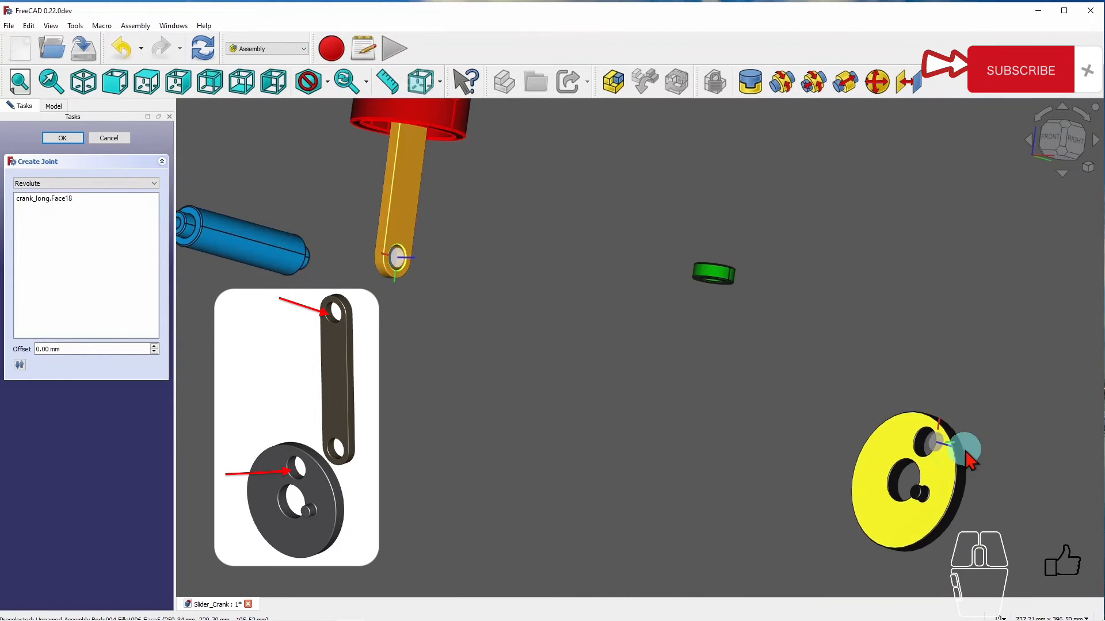
{"action": "middle_click_drag", "start_coordinate": [960, 455], "coordinate": [592, 451]}
{"action": "scroll", "coordinate": [575, 446], "scroll_direction": "up", "scroll_amount": 4}
{"action": "scroll", "coordinate": [571, 438], "scroll_direction": "down", "scroll_amount": 3}
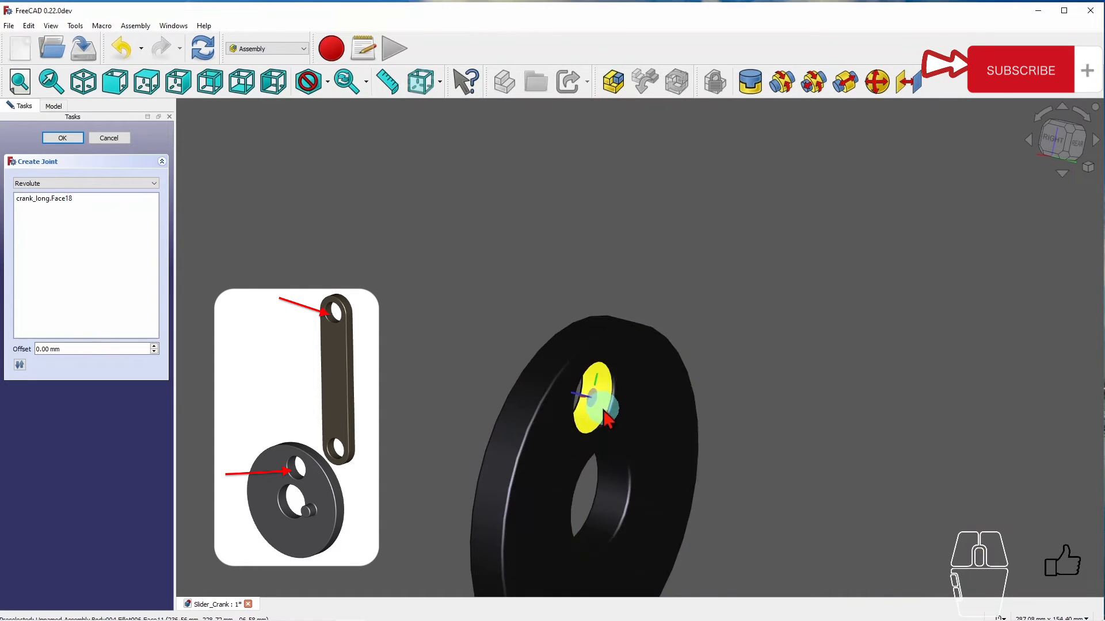
{"action": "middle_click_drag", "start_coordinate": [595, 397], "coordinate": [874, 417]}
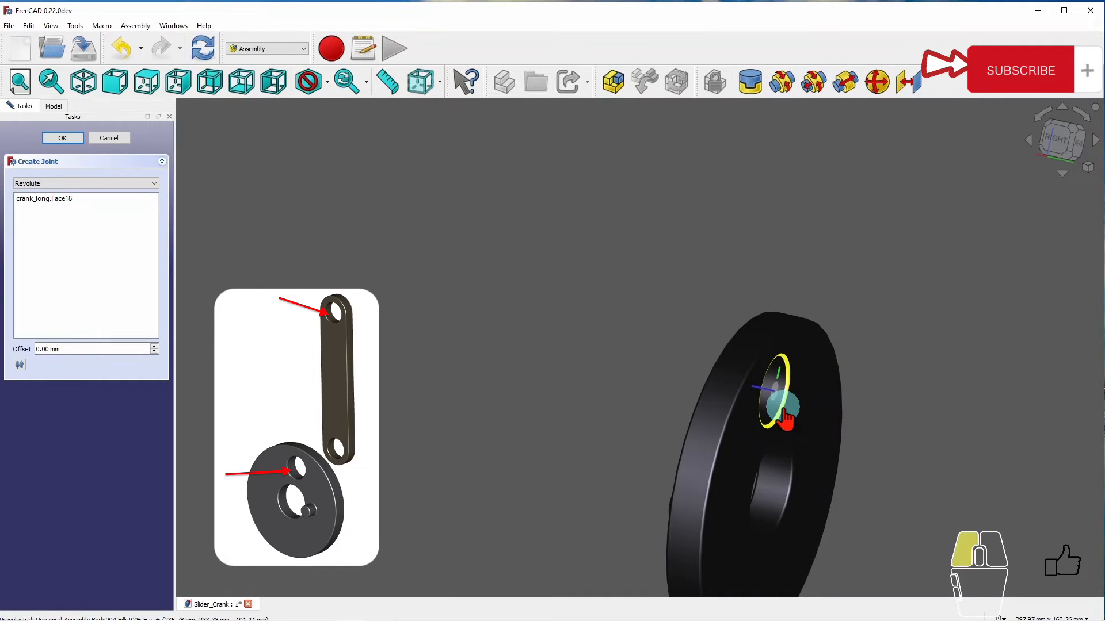
{"action": "left_click", "coordinate": [773, 391]}
{"action": "scroll", "coordinate": [727, 288], "scroll_direction": "down", "scroll_amount": 5}
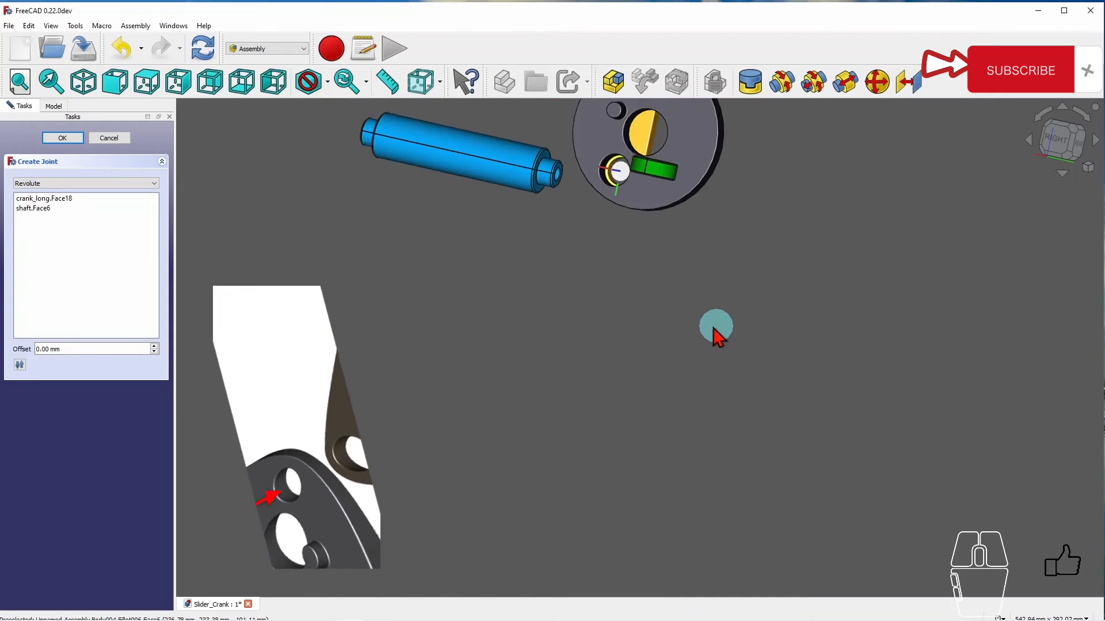
{"action": "middle_click_drag", "start_coordinate": [712, 311], "coordinate": [667, 196]}
{"action": "scroll", "coordinate": [664, 197], "scroll_direction": "down", "scroll_amount": 3}
{"action": "scroll", "coordinate": [662, 193], "scroll_direction": "up", "scroll_amount": 8}
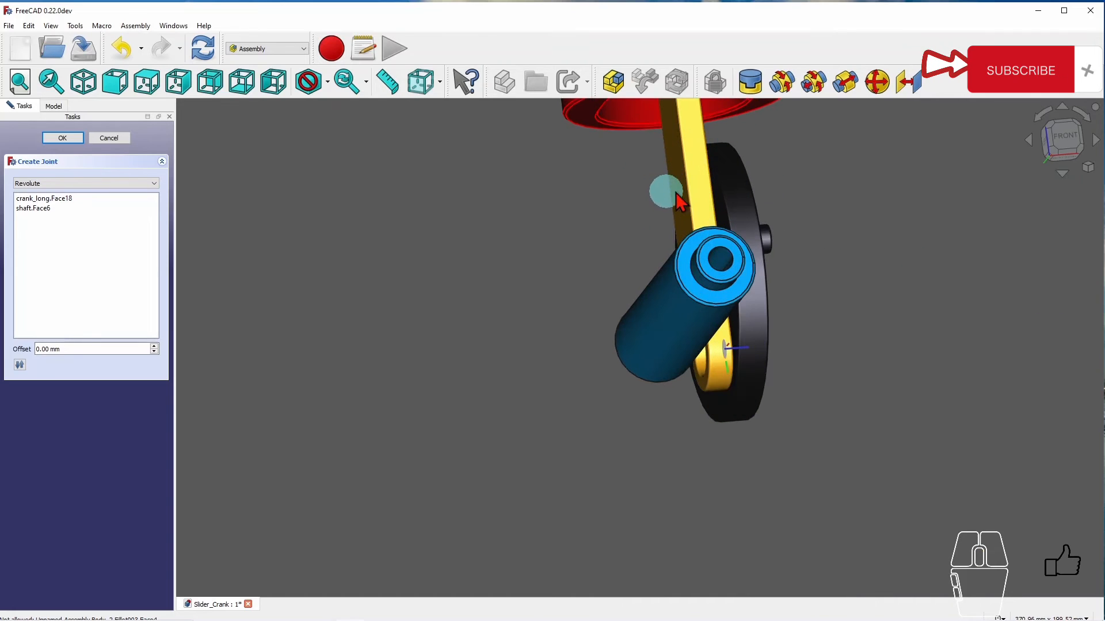
{"action": "scroll", "coordinate": [843, 194], "scroll_direction": "down", "scroll_amount": 1}
{"action": "middle_click_drag", "start_coordinate": [843, 196], "coordinate": [856, 229]}
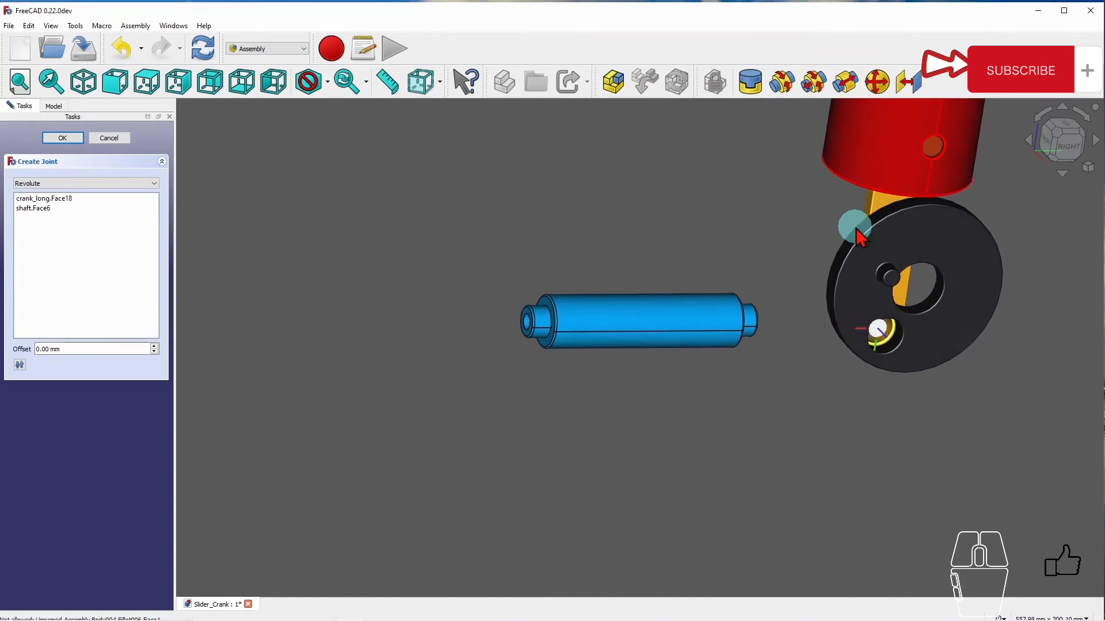
{"action": "left_click", "coordinate": [62, 138]}
Swing the shaft disc around the lower end of crank_long until its large centre hole sits below the joint.
{"action": "middle_click_drag", "start_coordinate": [702, 239], "coordinate": [866, 244]}
{"action": "left_click", "coordinate": [831, 172]}
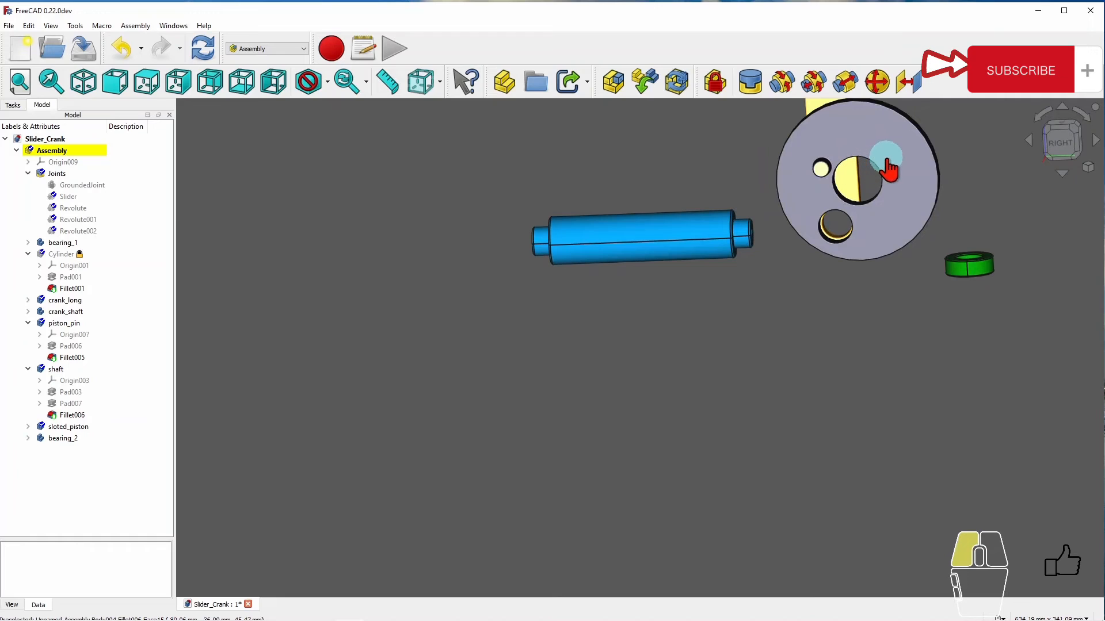
{"action": "left_click", "coordinate": [863, 292]}
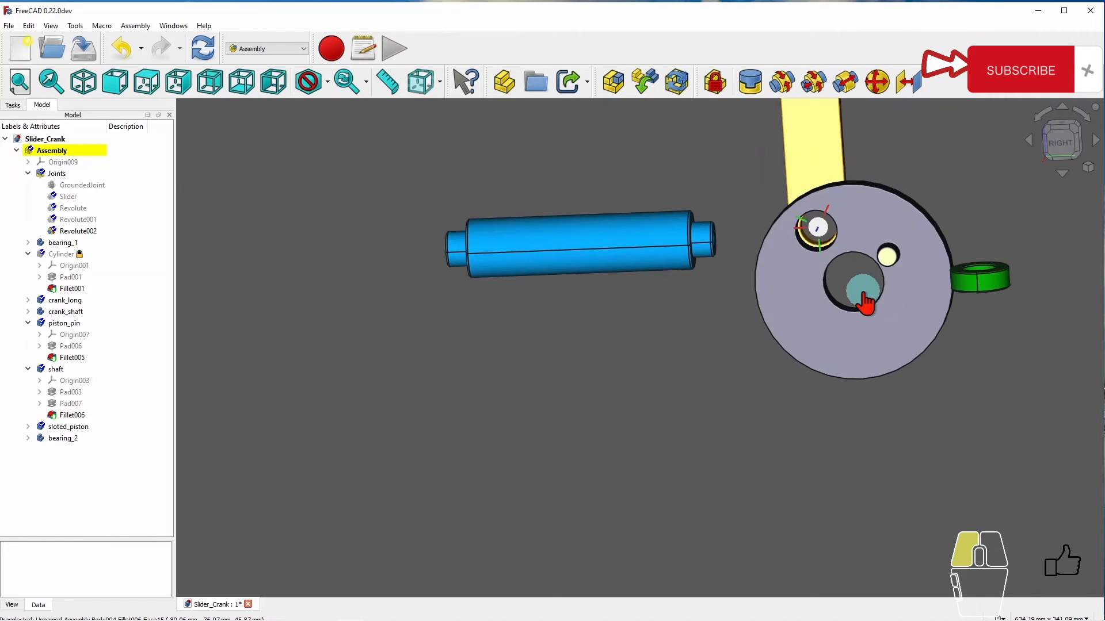
{"action": "left_click_drag", "start_coordinate": [862, 308], "coordinate": [862, 307]}
Switch to the right view and align the shaft disc so its centre lies straight below the piston and crank_long.
{"action": "left_click", "coordinate": [1028, 160]}
{"action": "left_click", "coordinate": [1054, 146]}
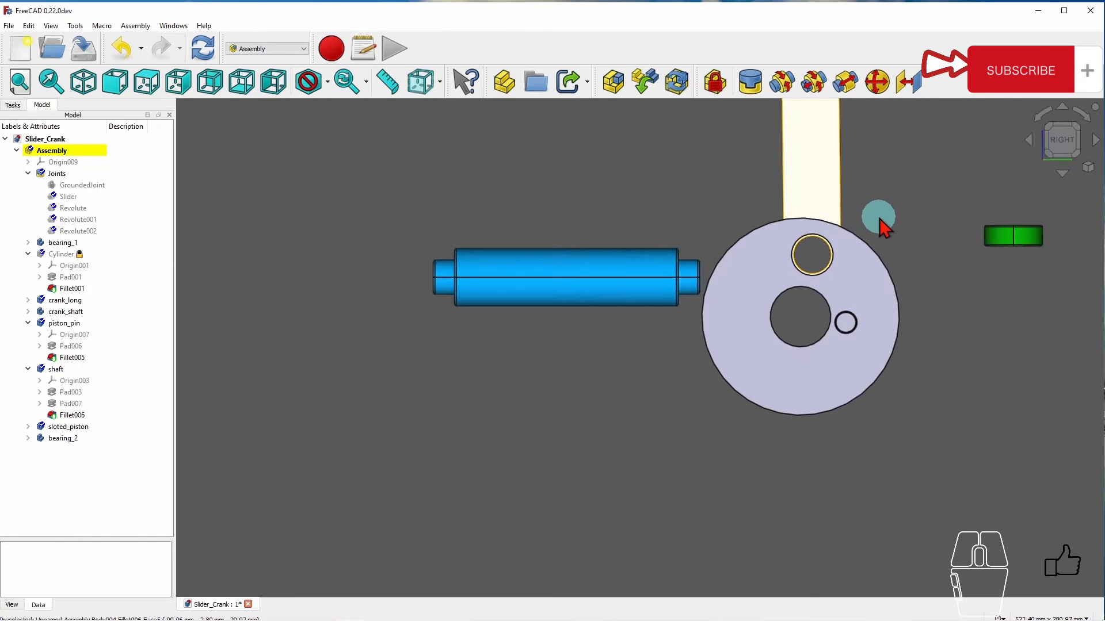
{"action": "scroll", "coordinate": [875, 229], "scroll_direction": "down", "scroll_amount": 3}
{"action": "scroll", "coordinate": [818, 236], "scroll_direction": "down", "scroll_amount": 2}
{"action": "scroll", "coordinate": [921, 168], "scroll_direction": "up", "scroll_amount": 2}
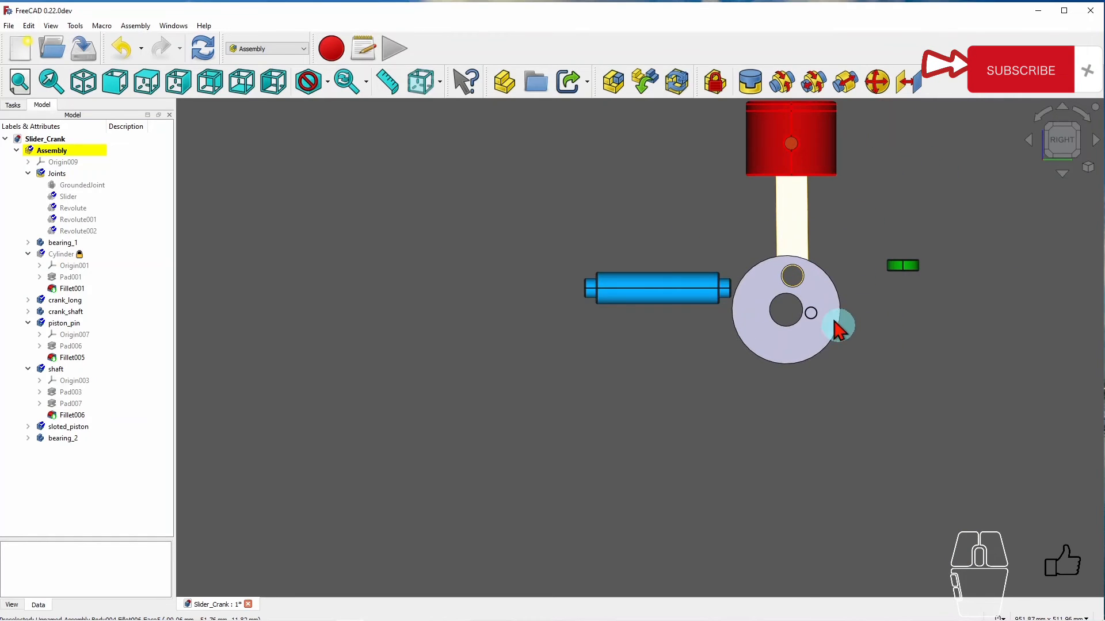
{"action": "middle_click_drag", "start_coordinate": [854, 298], "coordinate": [855, 306]}
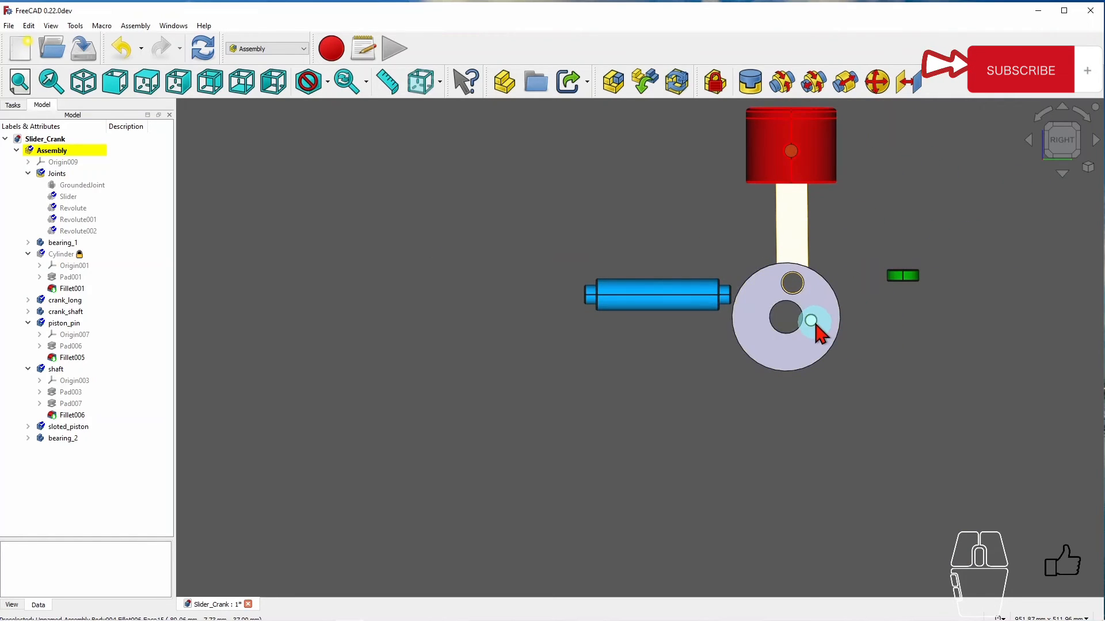
{"action": "left_click_drag", "start_coordinate": [819, 321], "coordinate": [823, 319]}
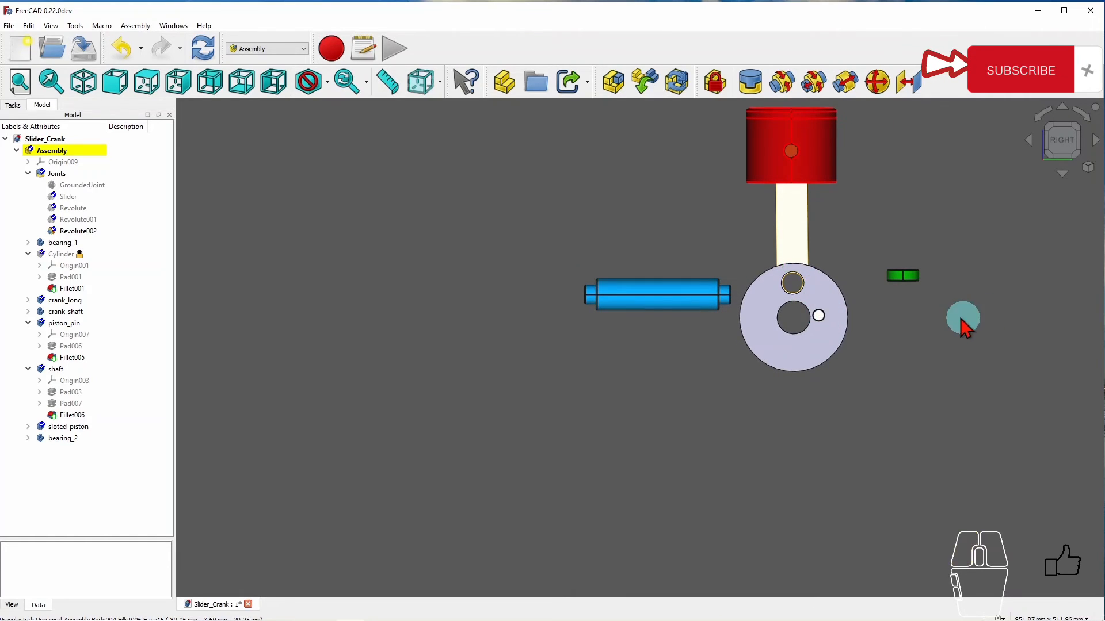
Pull the two overlapping green bearings apart, placing one on each side of the shaft disc.
{"action": "scroll", "coordinate": [848, 197], "scroll_direction": "up", "scroll_amount": 2}
{"action": "scroll", "coordinate": [822, 270], "scroll_direction": "down", "scroll_amount": 2}
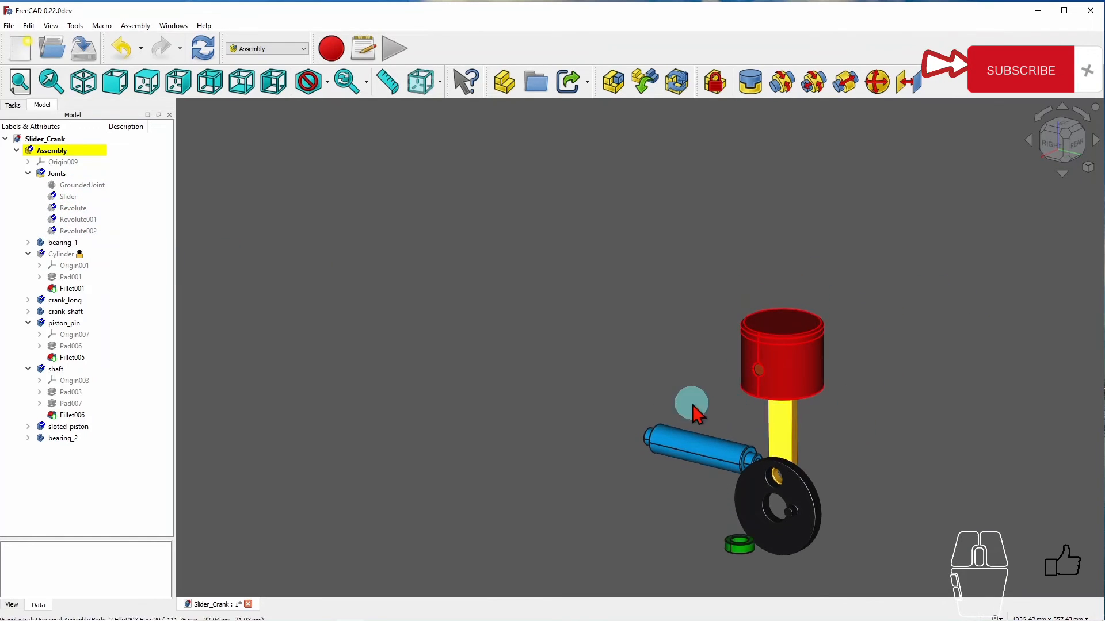
{"action": "scroll", "coordinate": [673, 407], "scroll_direction": "up", "scroll_amount": 3}
{"action": "scroll", "coordinate": [674, 407], "scroll_direction": "down", "scroll_amount": 3}
{"action": "scroll", "coordinate": [666, 523], "scroll_direction": "down", "scroll_amount": 2}
{"action": "scroll", "coordinate": [670, 493], "scroll_direction": "up", "scroll_amount": 3}
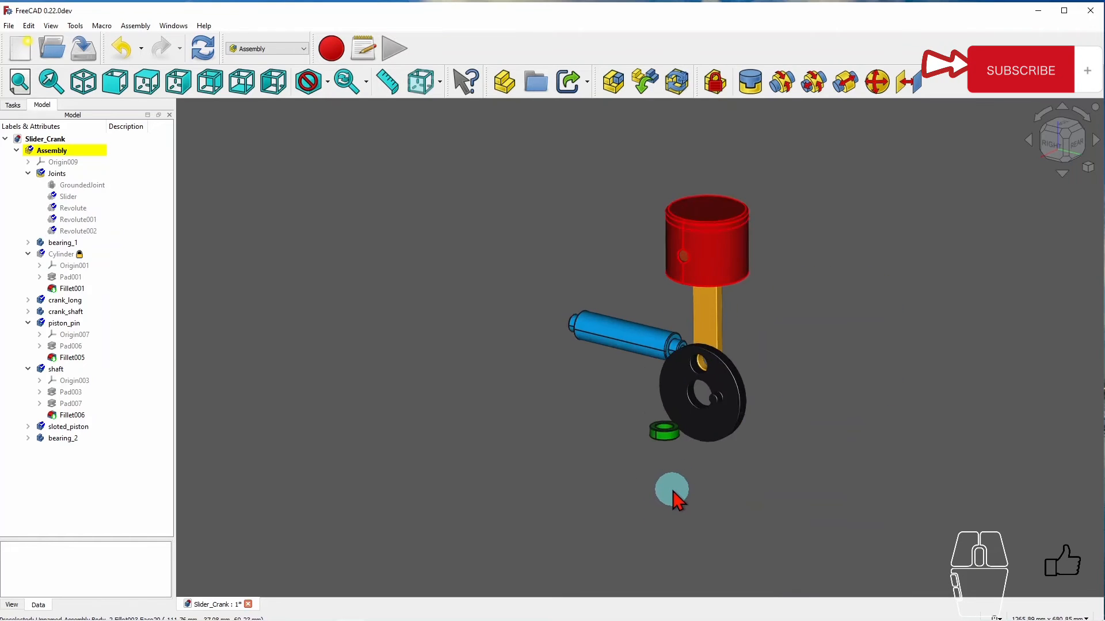
{"action": "scroll", "coordinate": [673, 407], "scroll_direction": "up", "scroll_amount": 3}
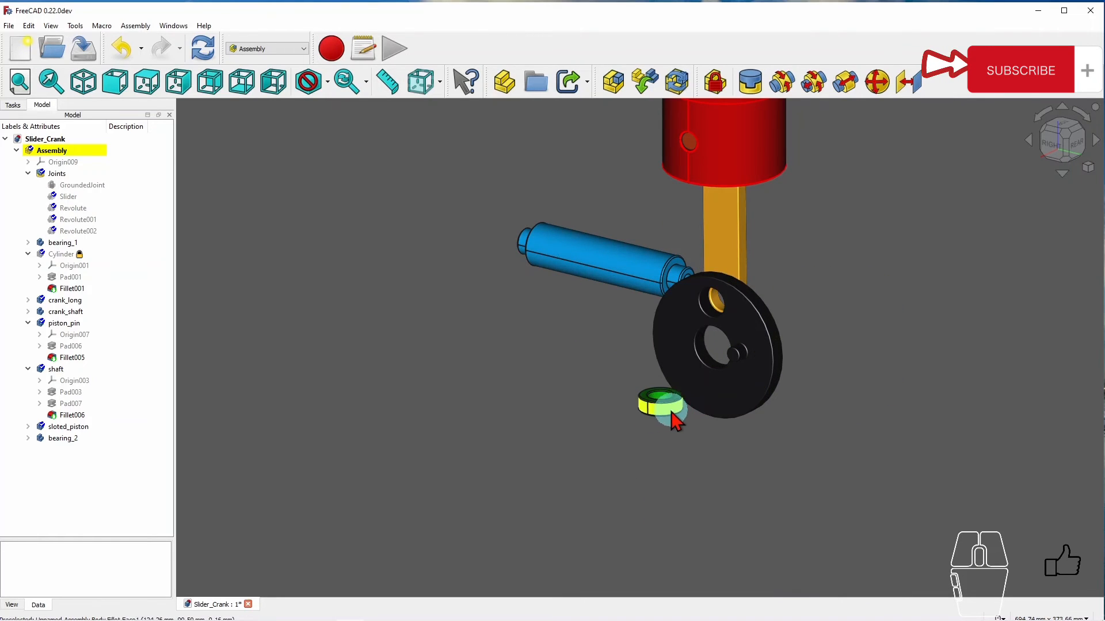
{"action": "left_click_drag", "start_coordinate": [669, 418], "coordinate": [879, 346]}
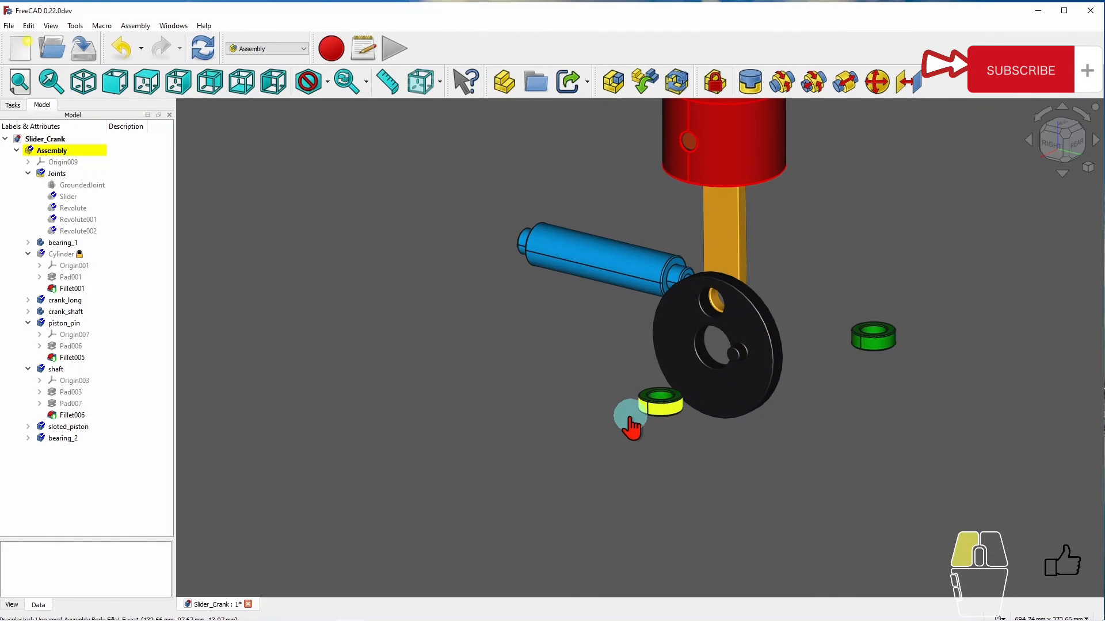
{"action": "left_click_drag", "start_coordinate": [629, 419], "coordinate": [532, 431]}
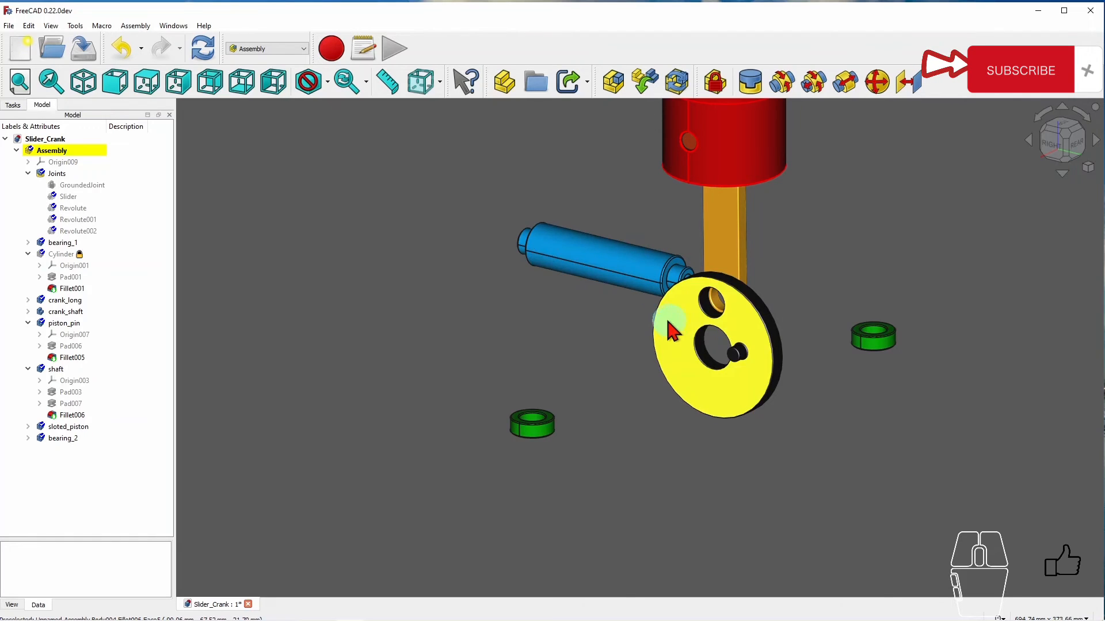
Fix the main cylindrical face of crank_shaft to the inner face of the shaft disc's centre hole and accept the fixed joint.
{"action": "left_click", "coordinate": [750, 84]}
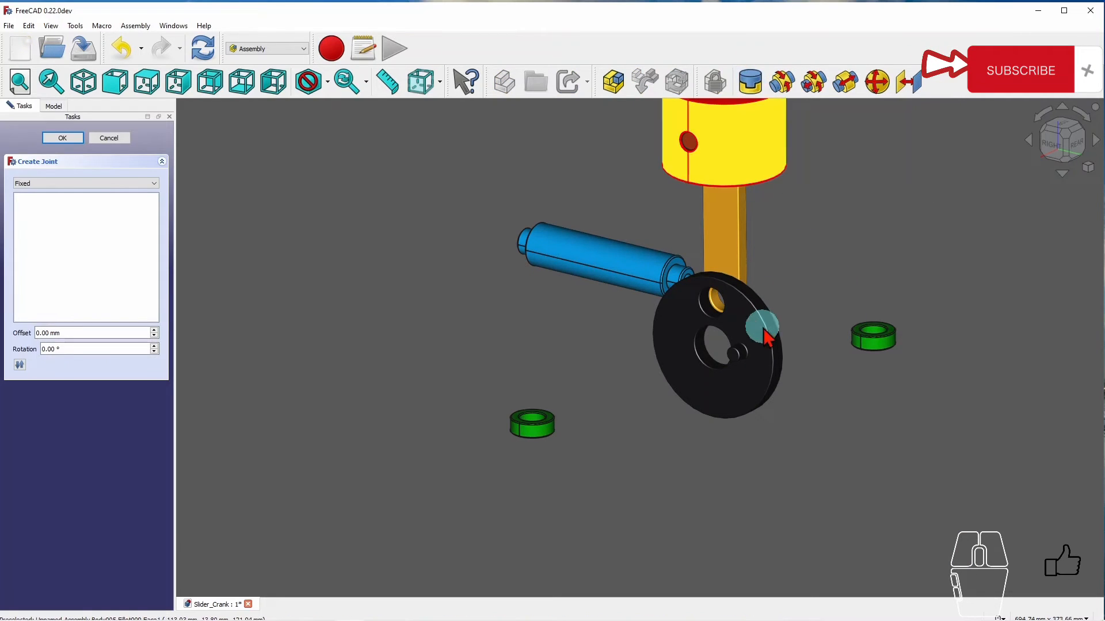
{"action": "scroll", "coordinate": [719, 345], "scroll_direction": "up", "scroll_amount": 5}
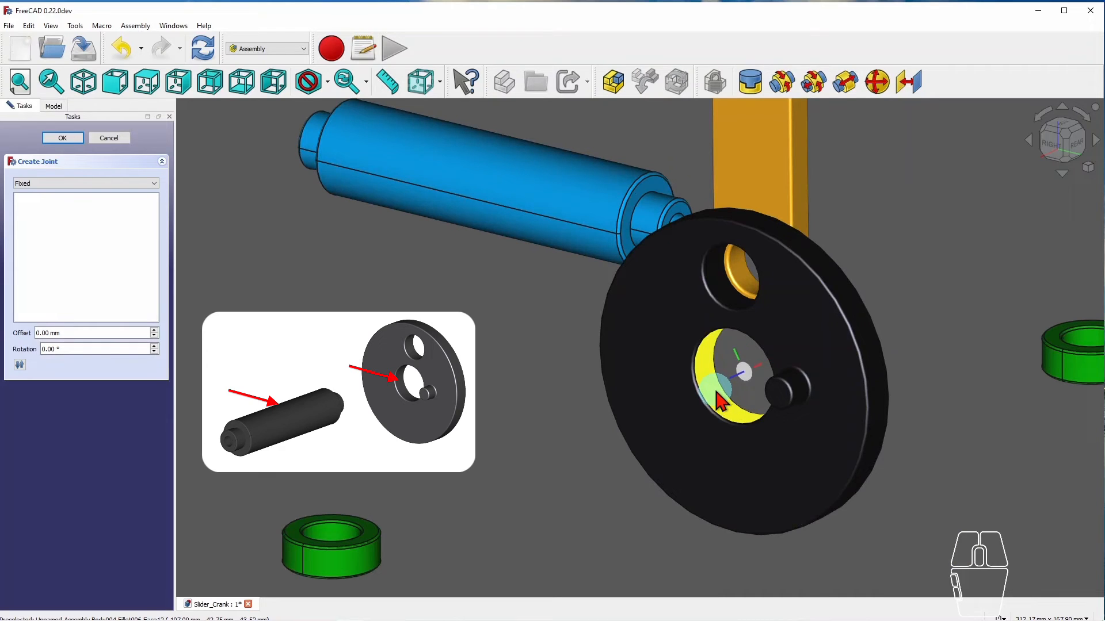
{"action": "left_click", "coordinate": [717, 395]}
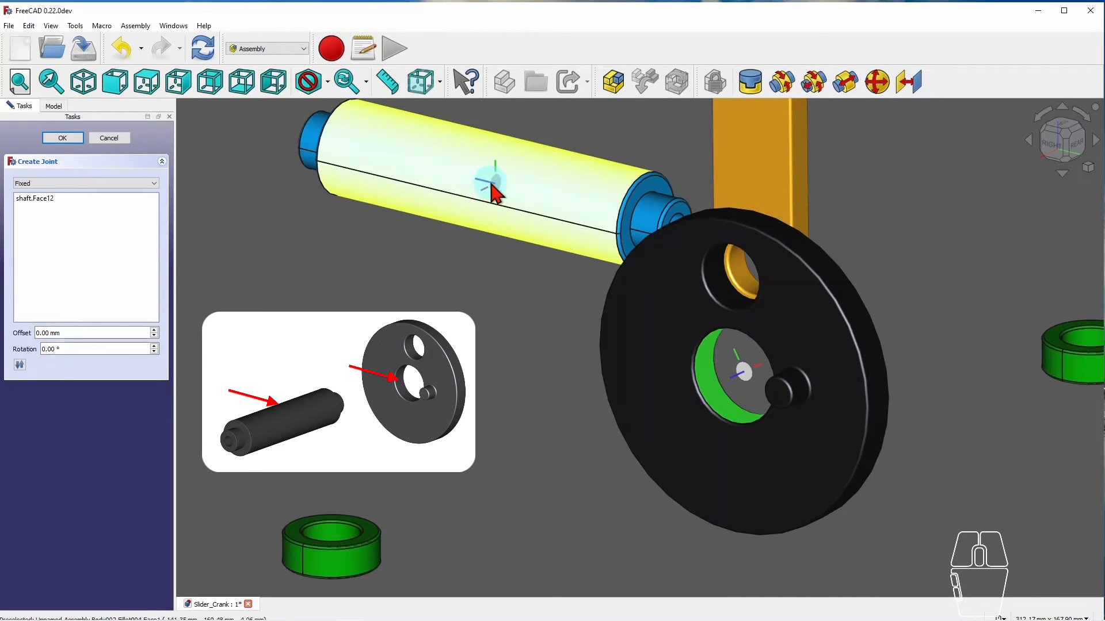
{"action": "left_click", "coordinate": [429, 297]}
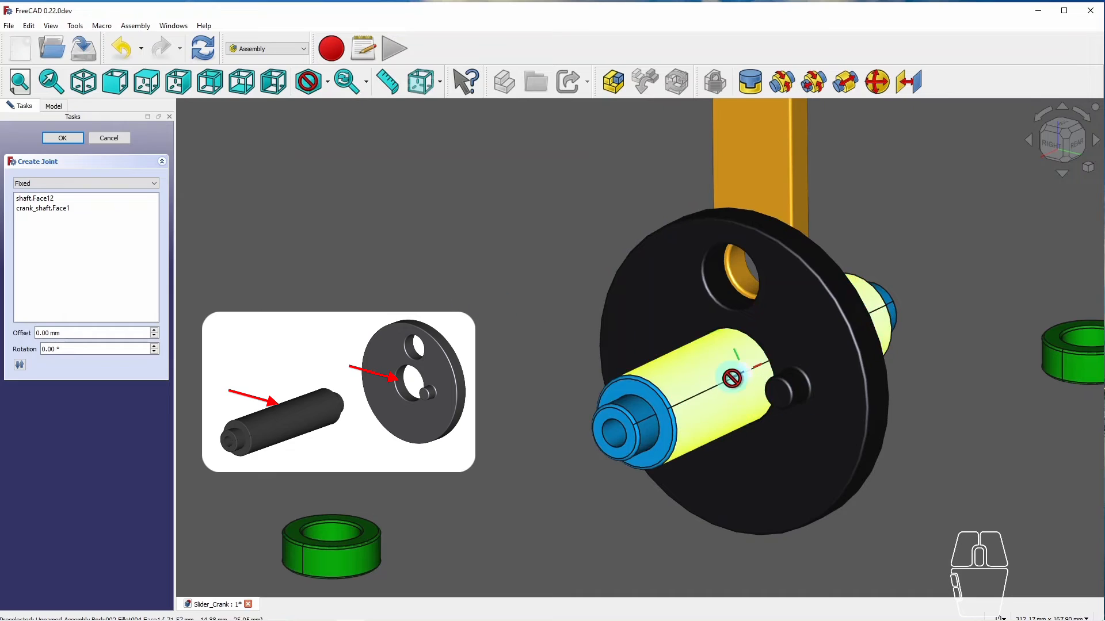
{"action": "scroll", "coordinate": [716, 389], "scroll_direction": "down", "scroll_amount": 5}
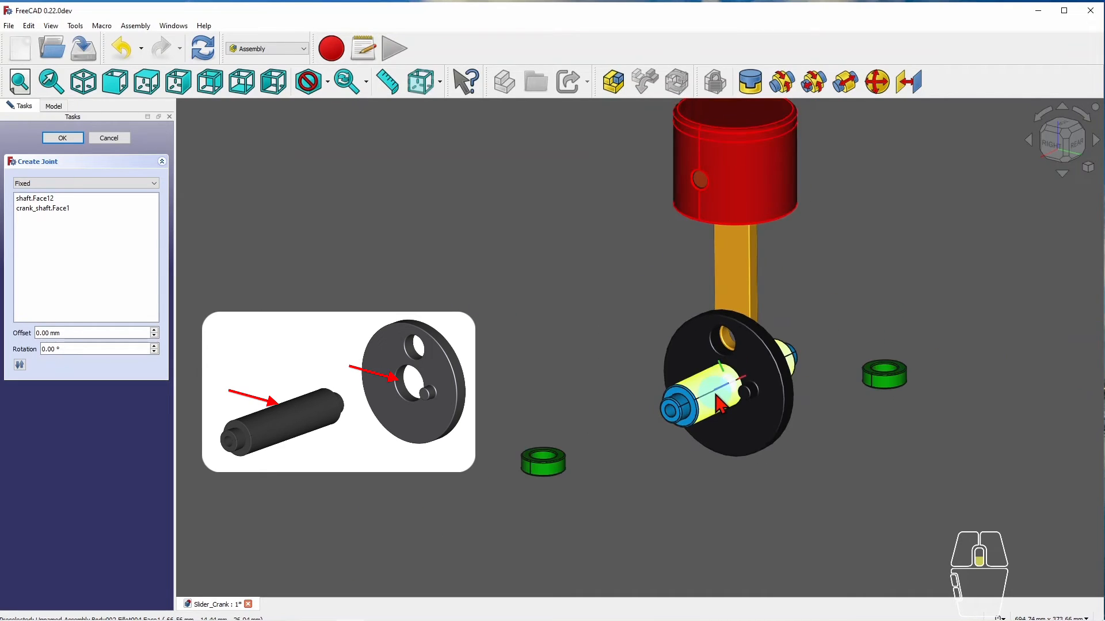
{"action": "middle_click_drag", "start_coordinate": [880, 371], "coordinate": [252, 187]}
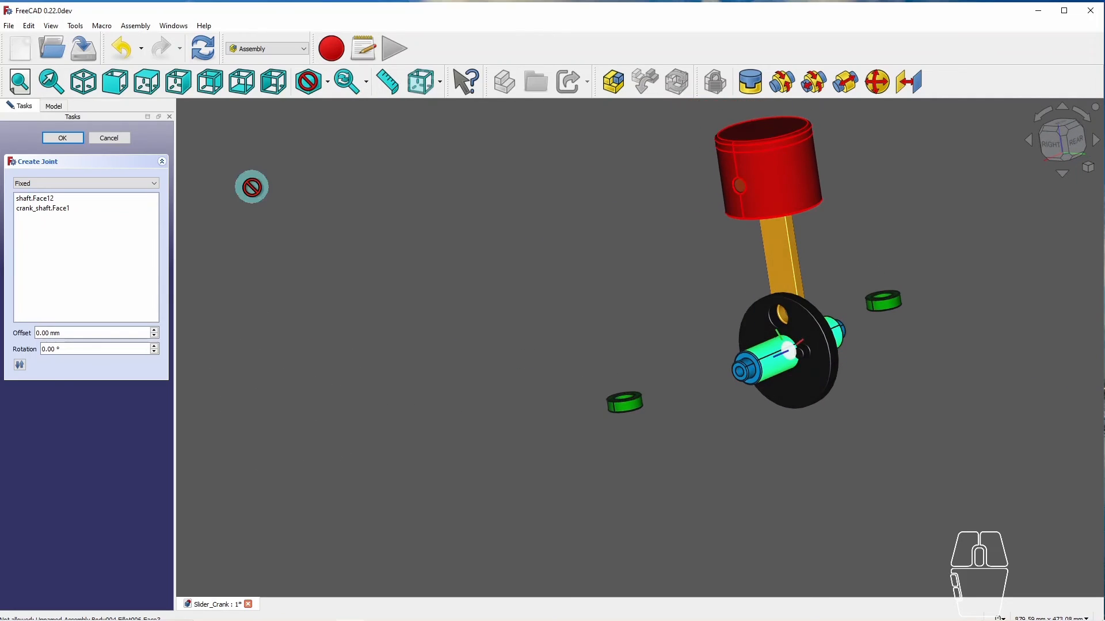
{"action": "left_click", "coordinate": [69, 140]}
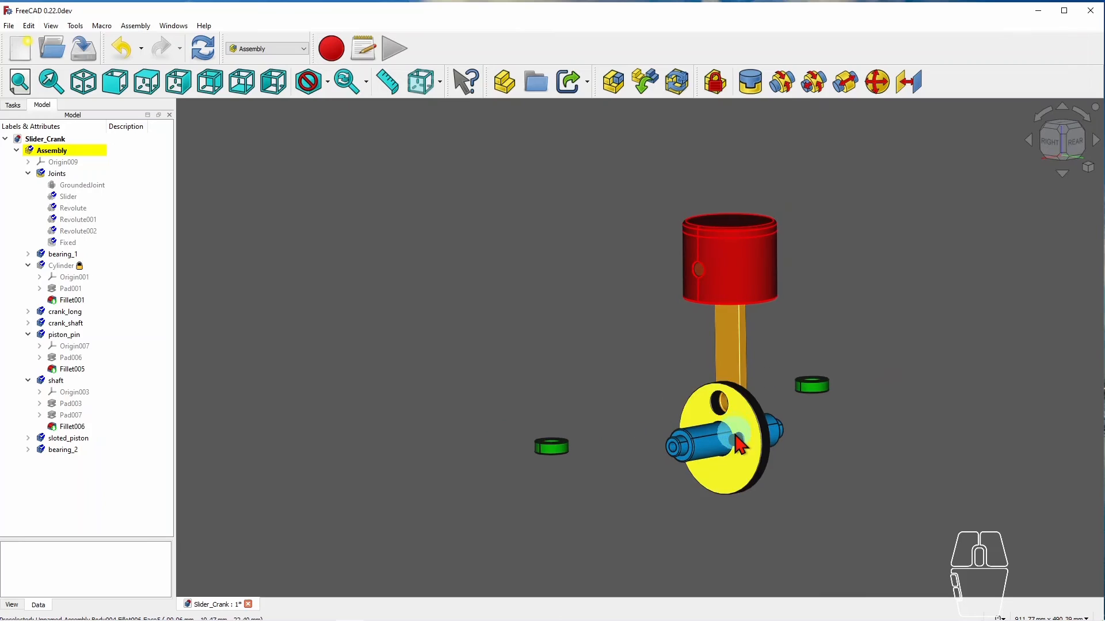
{"action": "scroll", "coordinate": [726, 461], "scroll_direction": "up", "scroll_amount": 4}
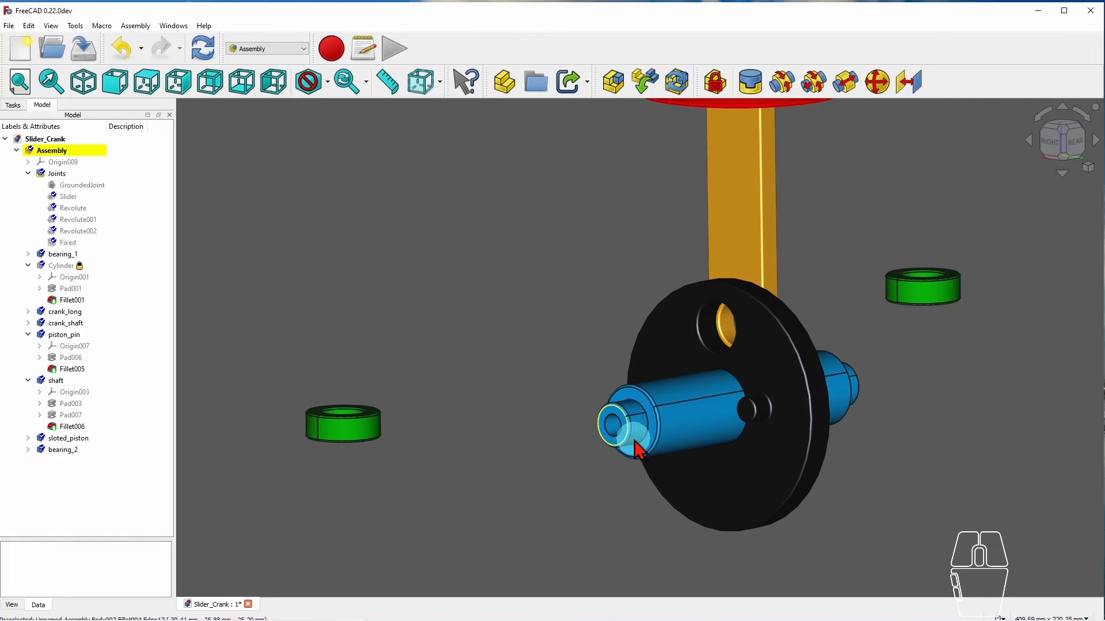
{"action": "middle_click_drag", "start_coordinate": [635, 442], "coordinate": [658, 415]}
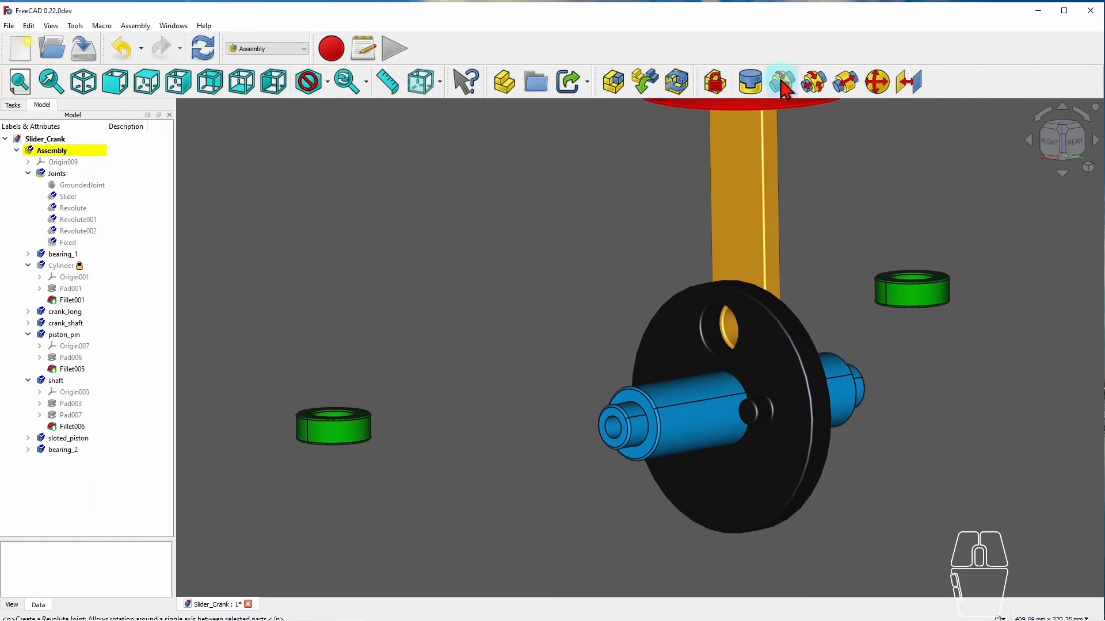
{"action": "left_click", "coordinate": [782, 85]}
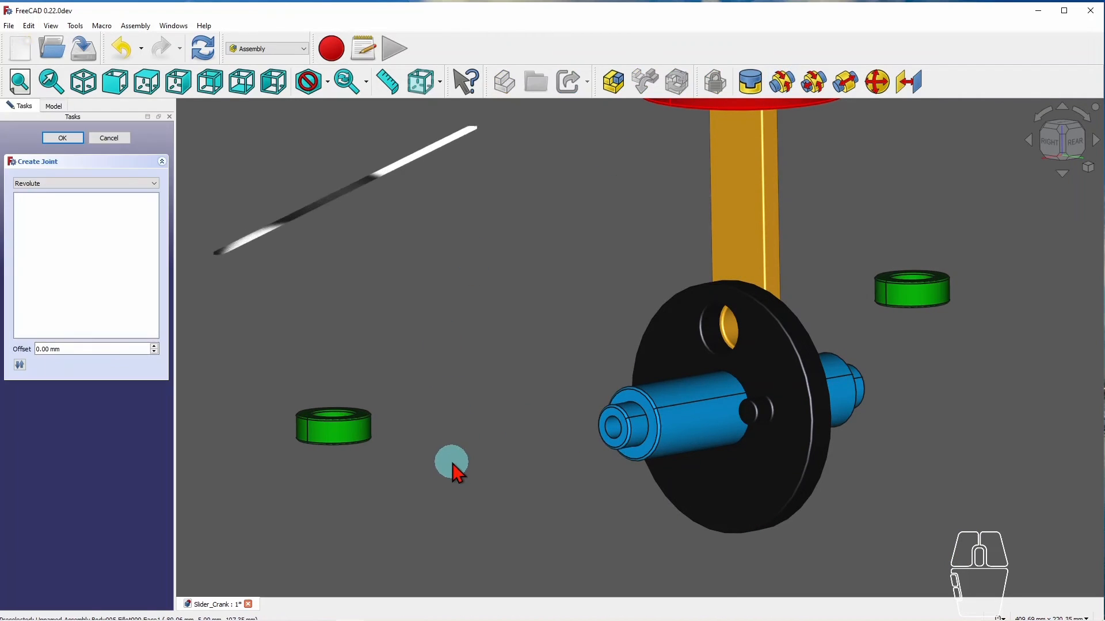
{"action": "scroll", "coordinate": [312, 446], "scroll_direction": "up", "scroll_amount": 6}
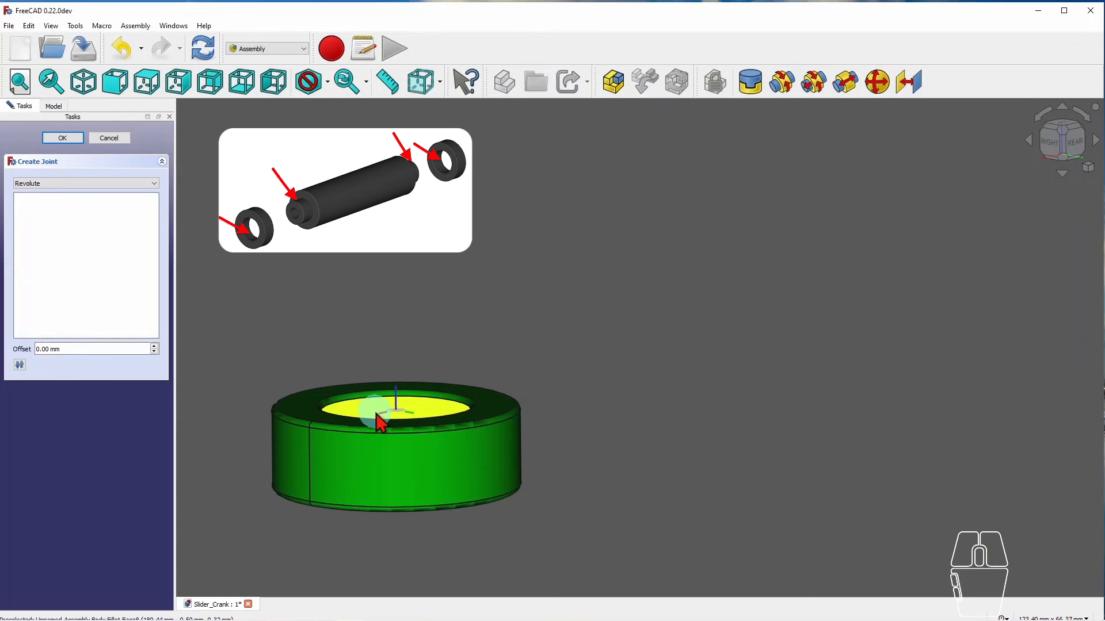
{"action": "middle_click_drag", "start_coordinate": [376, 413], "coordinate": [365, 405]}
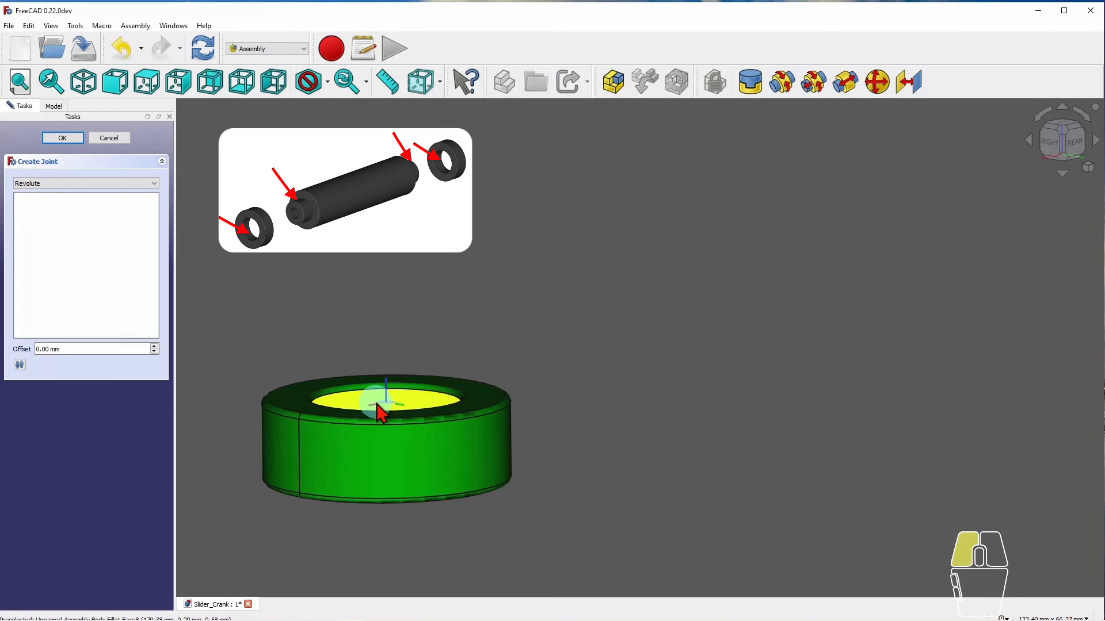
{"action": "left_click", "coordinate": [382, 413]}
{"action": "scroll", "coordinate": [461, 448], "scroll_direction": "down", "scroll_amount": 4}
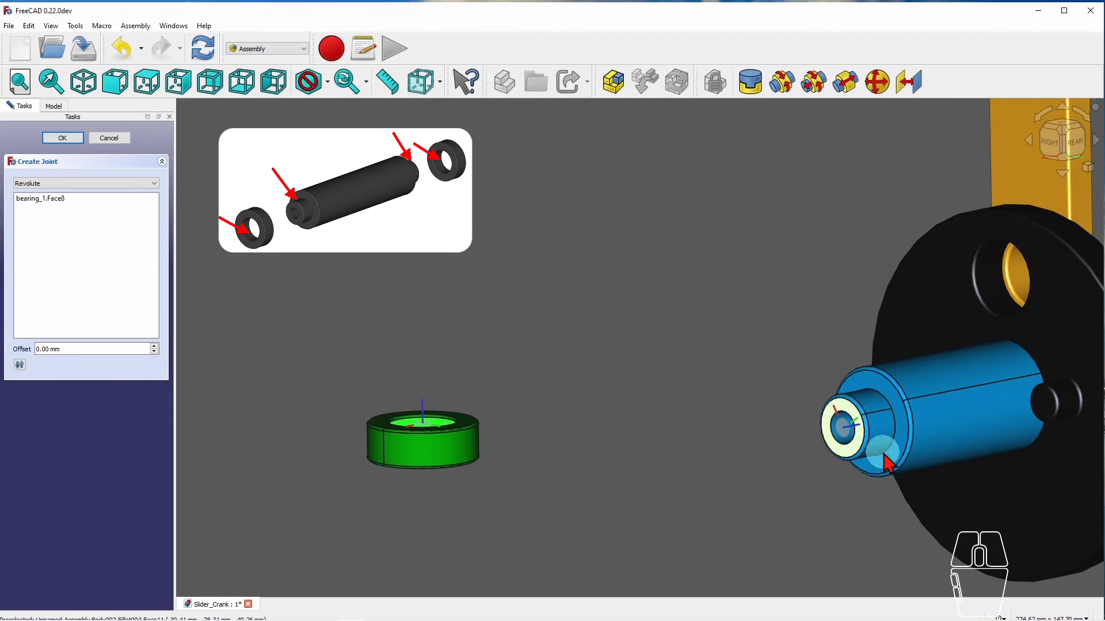
{"action": "left_click", "coordinate": [878, 446]}
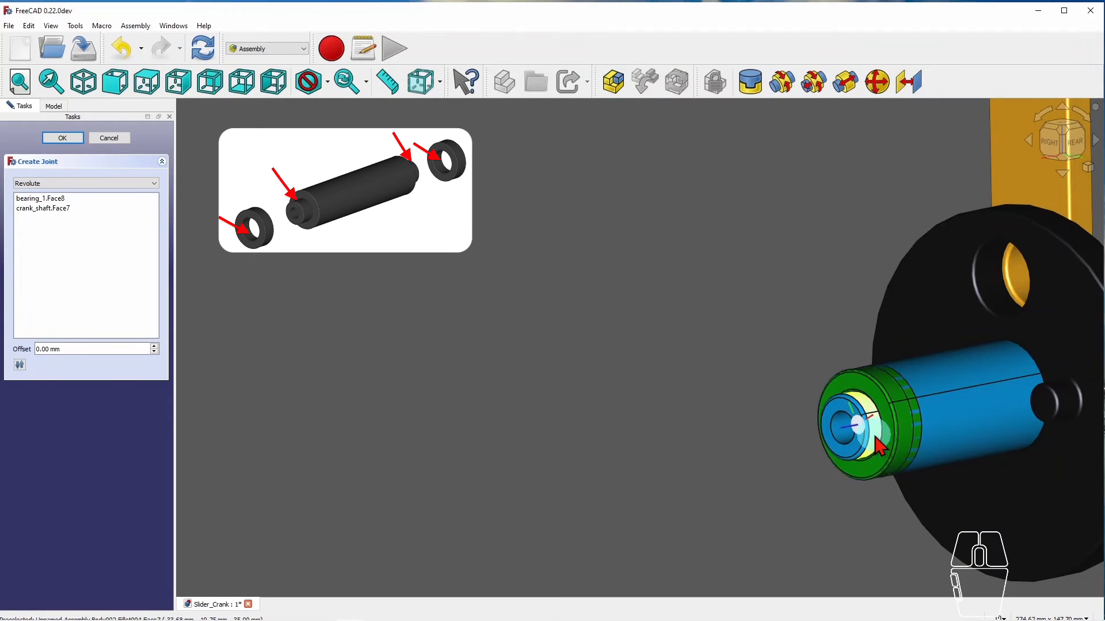
{"action": "left_click", "coordinate": [122, 52]}
{"action": "left_click_drag", "start_coordinate": [247, 390], "coordinate": [473, 350]}
{"action": "scroll", "coordinate": [473, 345], "scroll_direction": "down", "scroll_amount": 4}
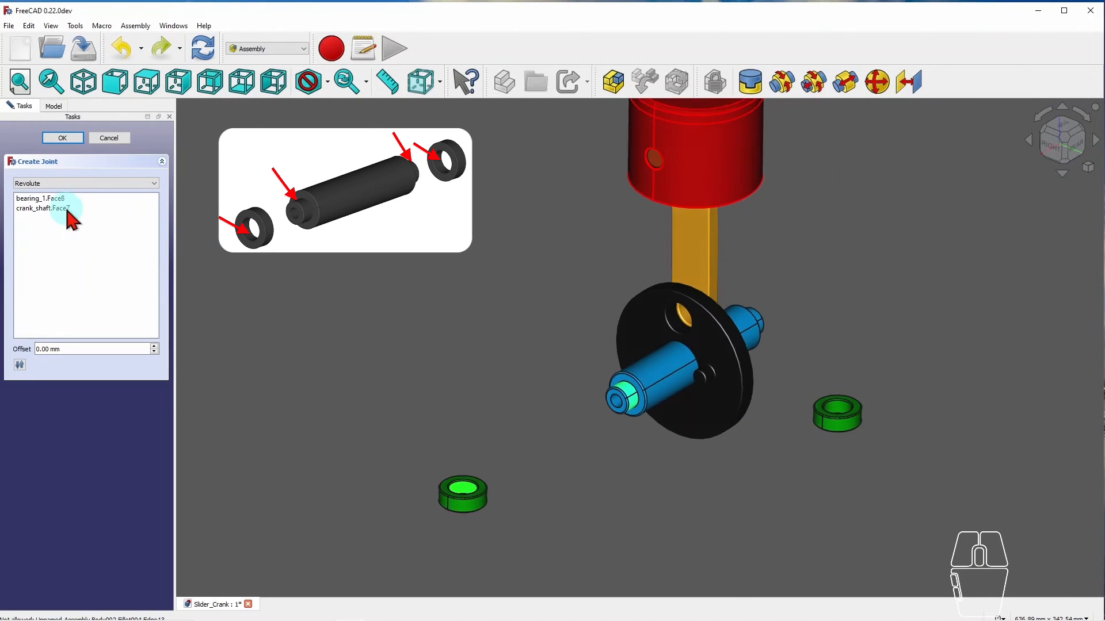
{"action": "left_click", "coordinate": [98, 142]}
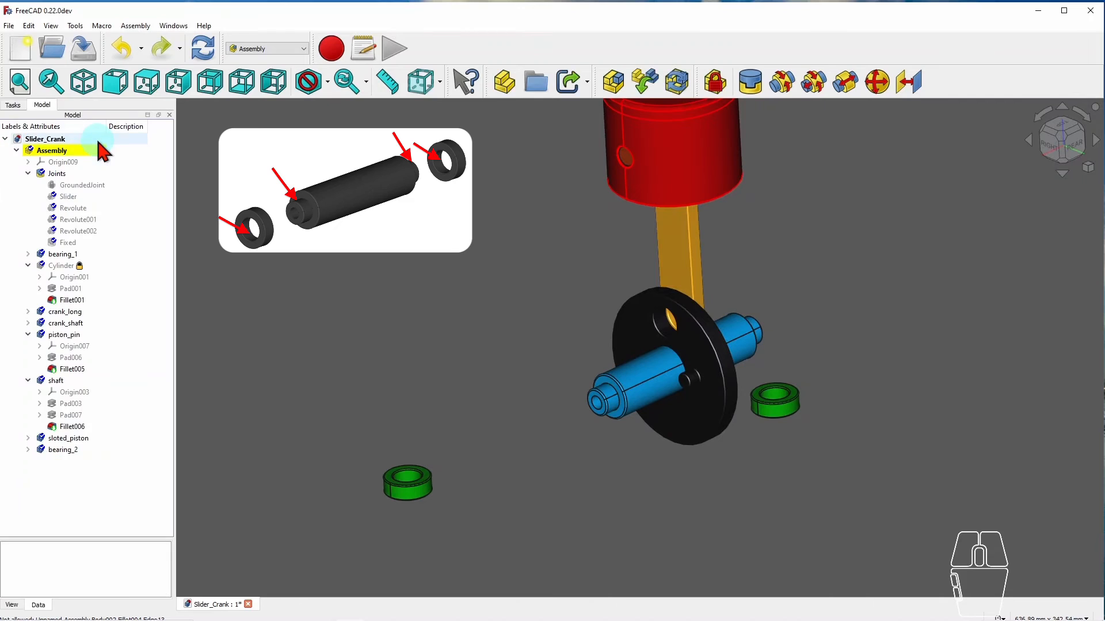
Join the inner face of bearing_1 to the cylindrical face of crank_shaft's near stepped end with a revolute joint and accept it.
{"action": "left_click", "coordinate": [780, 86]}
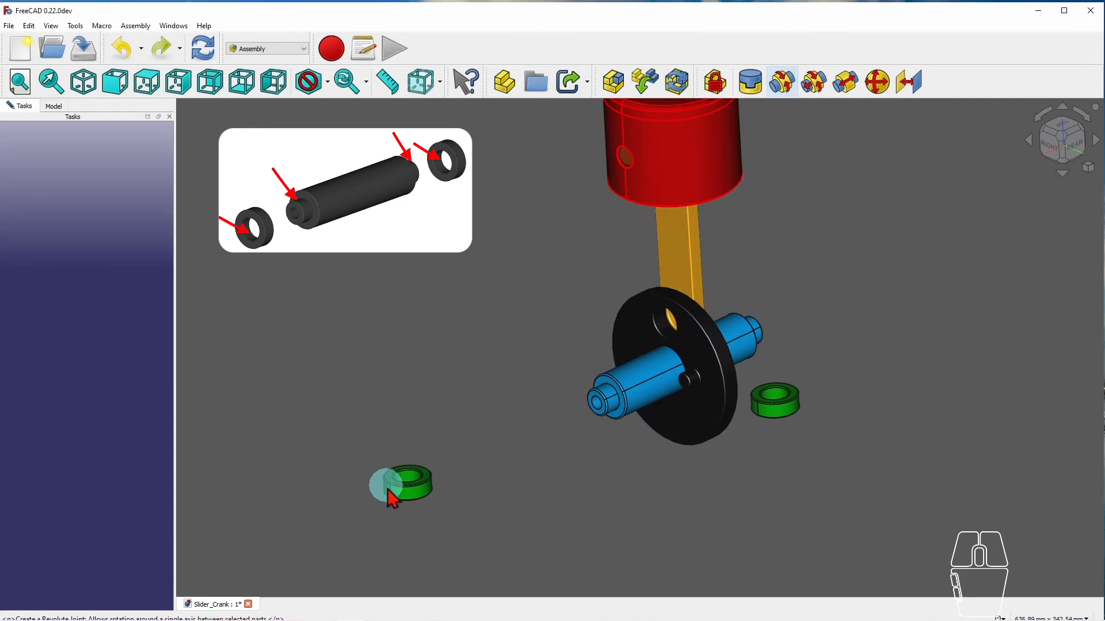
{"action": "scroll", "coordinate": [403, 495], "scroll_direction": "up", "scroll_amount": 5}
{"action": "scroll", "coordinate": [418, 491], "scroll_direction": "up", "scroll_amount": 3}
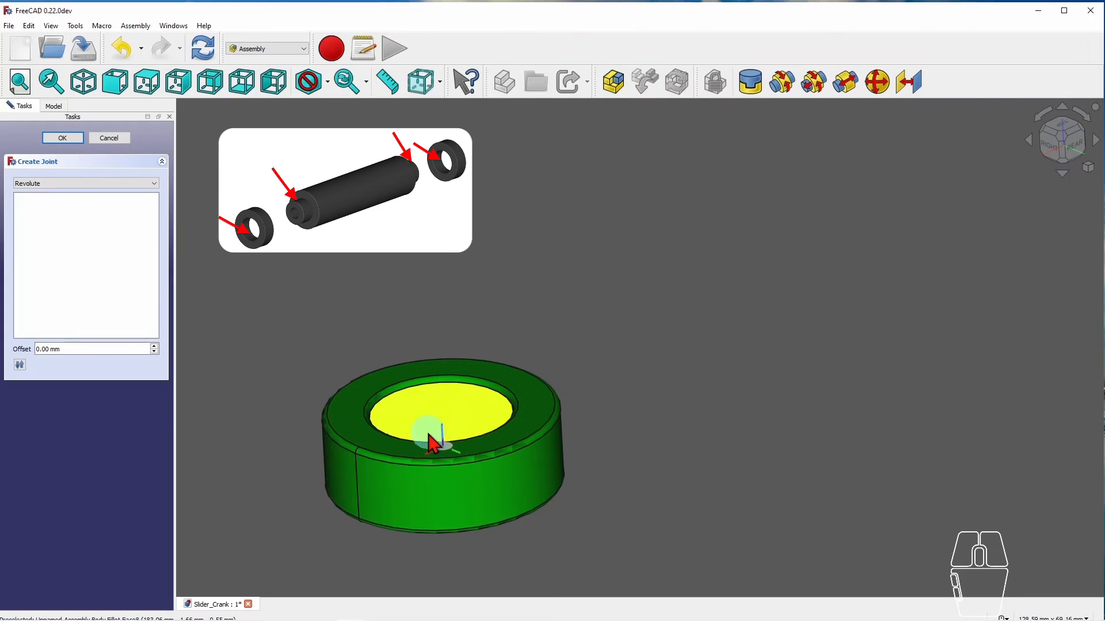
{"action": "middle_click_drag", "start_coordinate": [450, 425], "coordinate": [453, 370]}
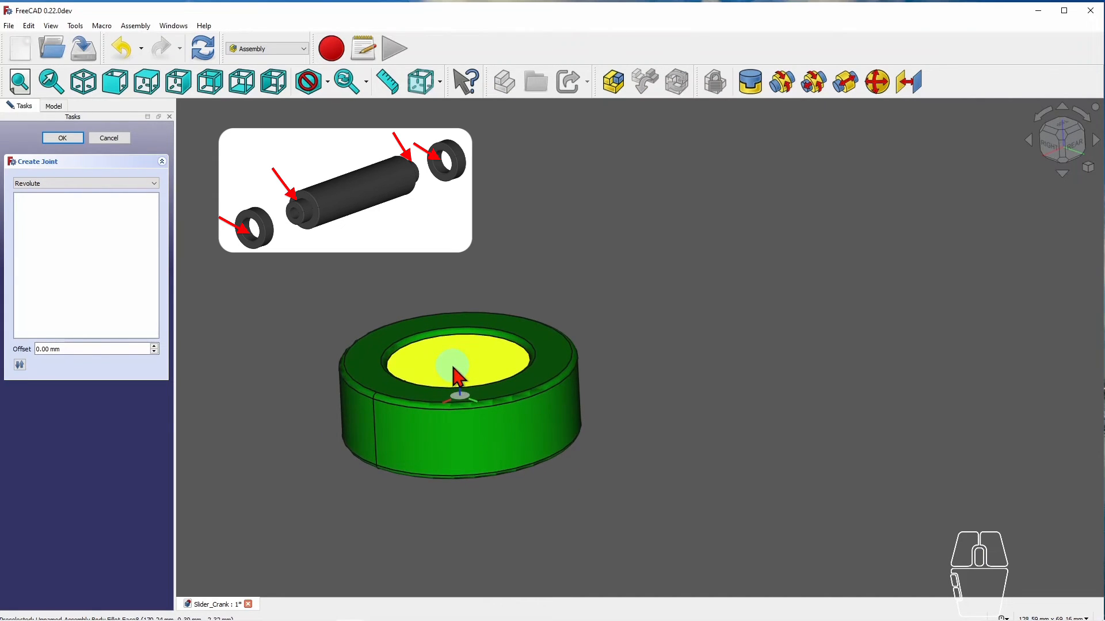
{"action": "left_click", "coordinate": [453, 375]}
{"action": "scroll", "coordinate": [411, 390], "scroll_direction": "down", "scroll_amount": 3}
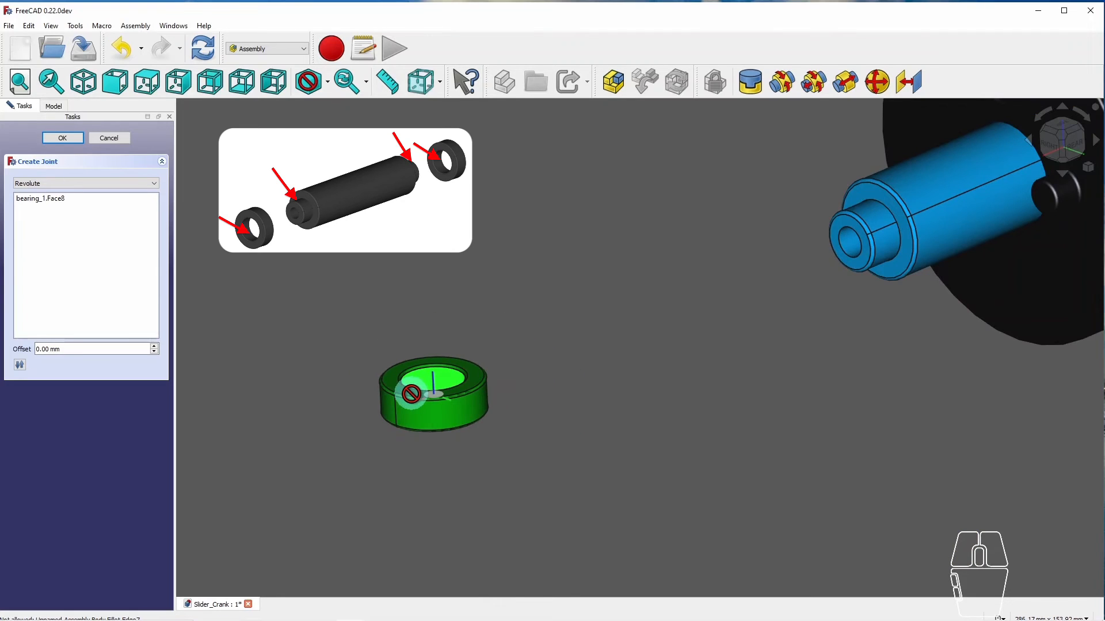
{"action": "left_click", "coordinate": [884, 241]}
{"action": "scroll", "coordinate": [703, 261], "scroll_direction": "down", "scroll_amount": 3}
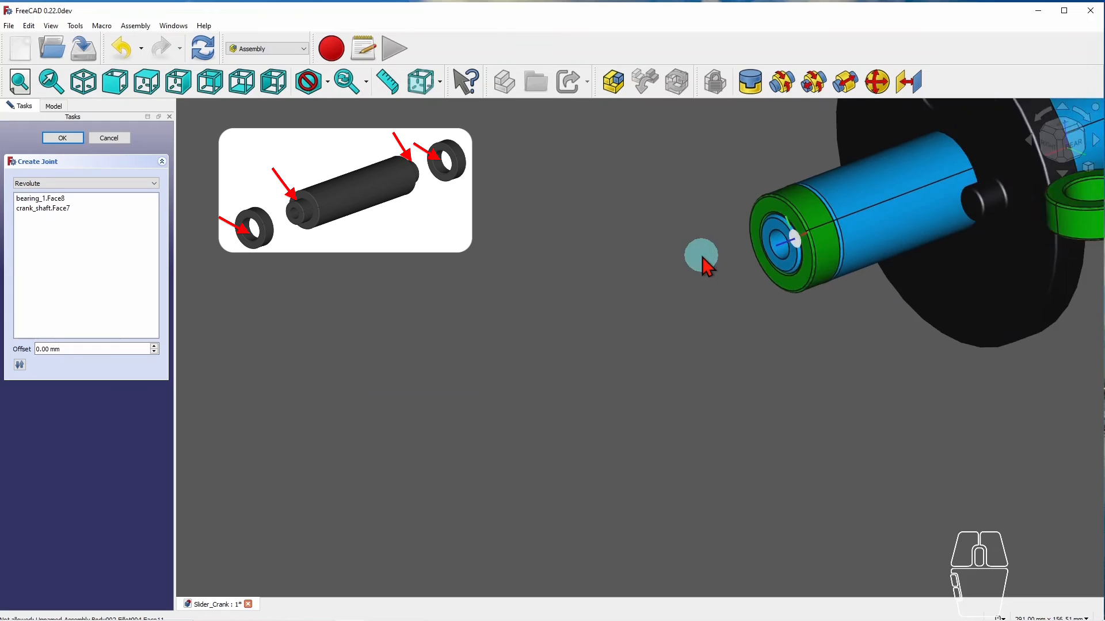
{"action": "middle_click_drag", "start_coordinate": [822, 221], "coordinate": [748, 286]}
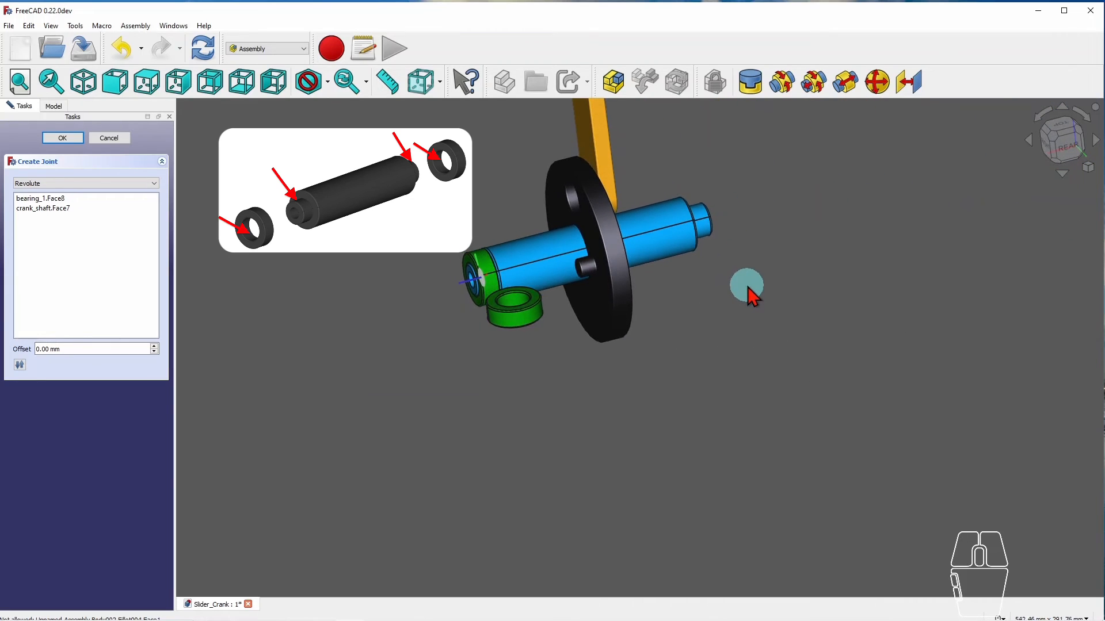
{"action": "scroll", "coordinate": [747, 286], "scroll_direction": "down", "scroll_amount": 1}
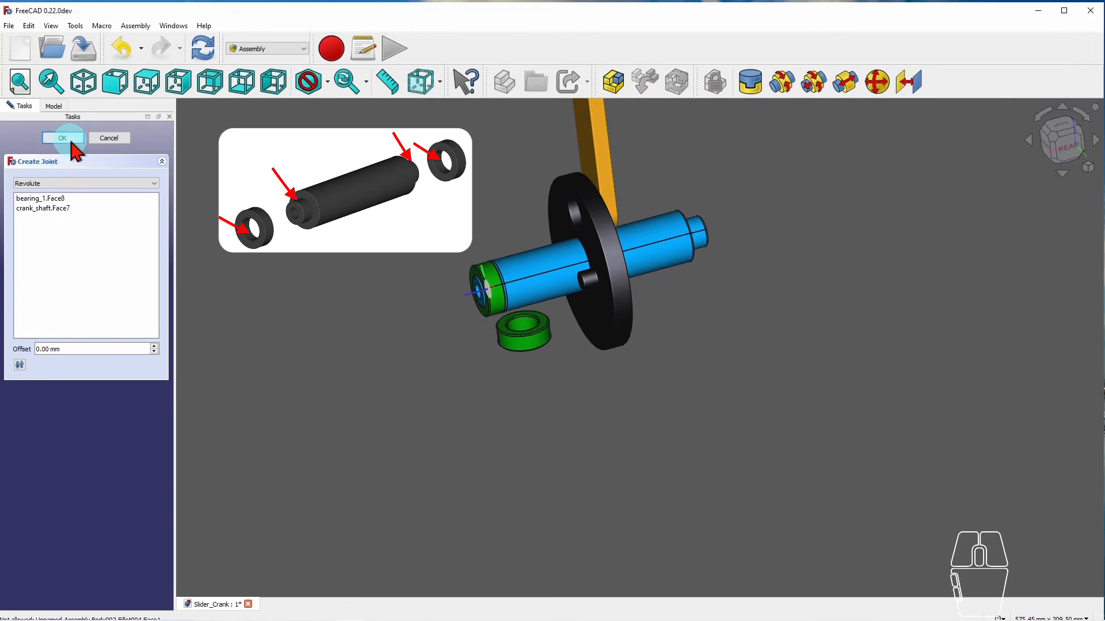
{"action": "left_click", "coordinate": [69, 138]}
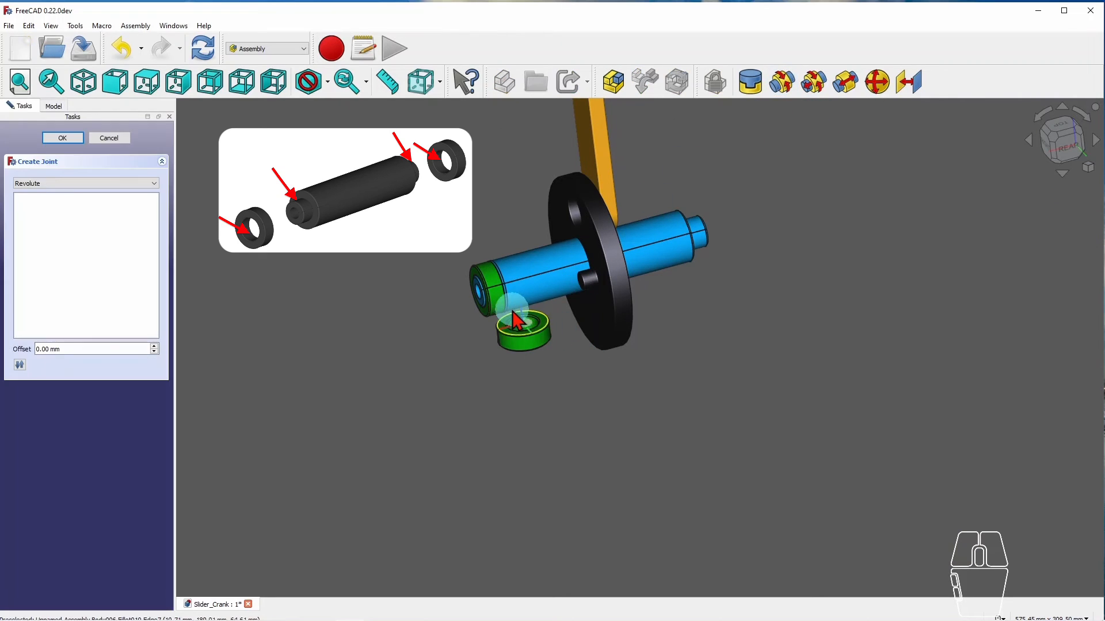
Join the inner face of bearing_2 to crank_shaft's far stepped end, behind the shaft disc, with a revolute joint and accept it.
{"action": "scroll", "coordinate": [520, 331], "scroll_direction": "up", "scroll_amount": 3}
{"action": "scroll", "coordinate": [525, 340], "scroll_direction": "up", "scroll_amount": 2}
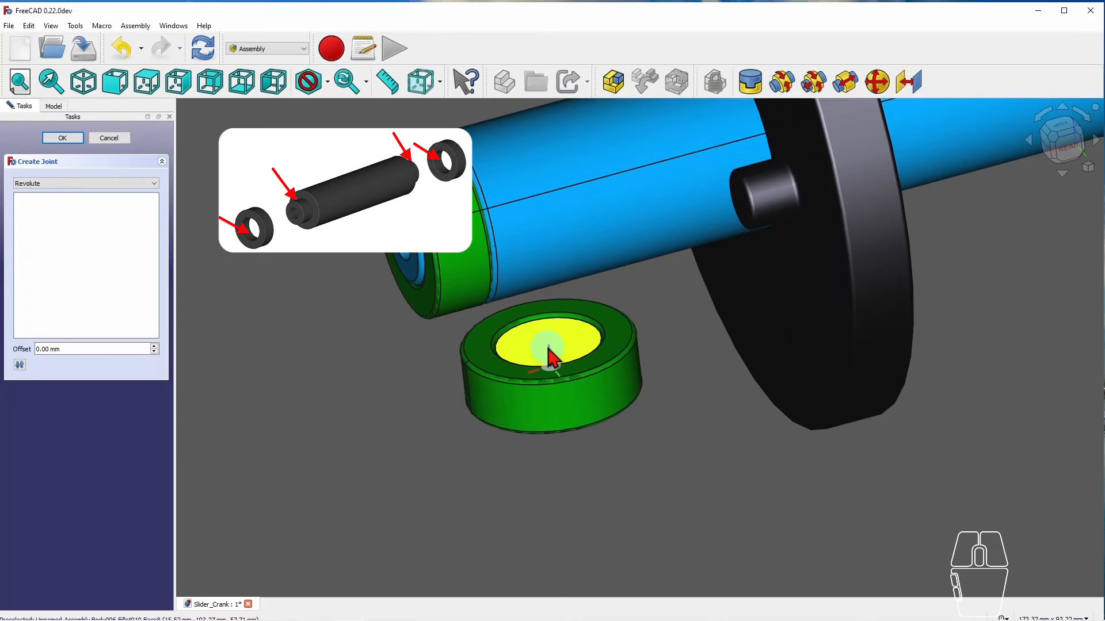
{"action": "left_click", "coordinate": [549, 357]}
{"action": "scroll", "coordinate": [917, 315], "scroll_direction": "down", "scroll_amount": 5}
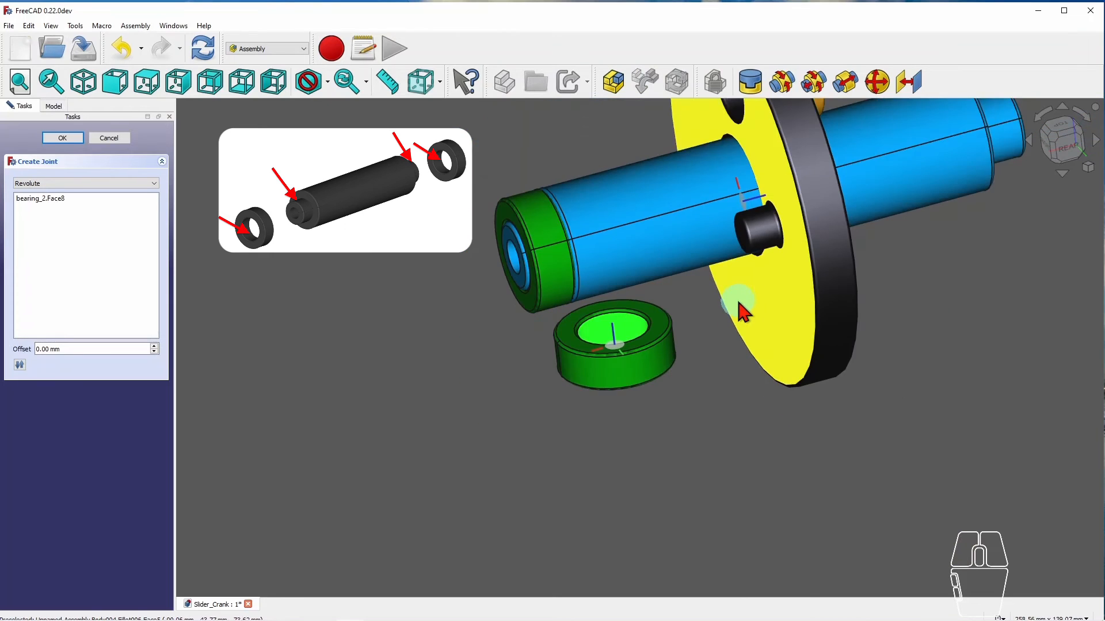
{"action": "left_click", "coordinate": [915, 196]}
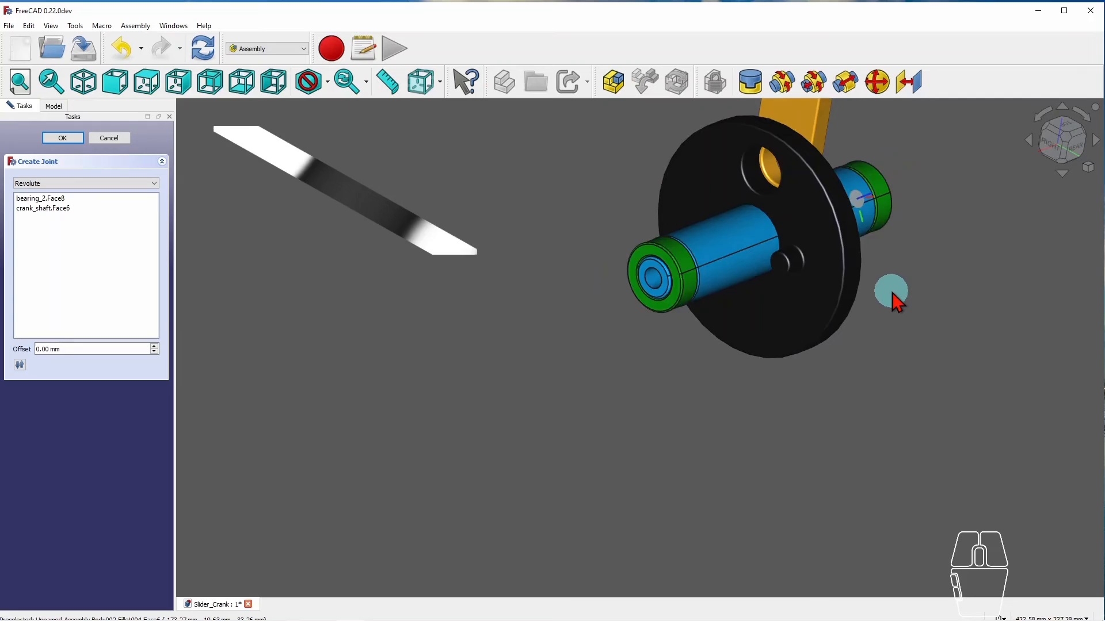
{"action": "scroll", "coordinate": [892, 292], "scroll_direction": "down", "scroll_amount": 2}
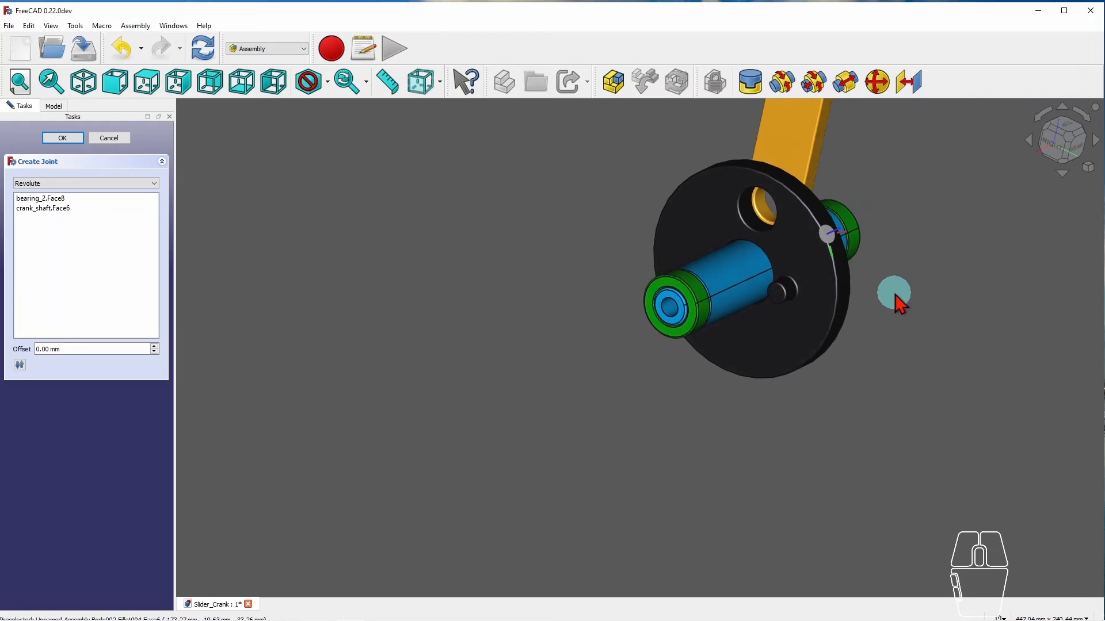
{"action": "middle_click_drag", "start_coordinate": [895, 296], "coordinate": [869, 292]}
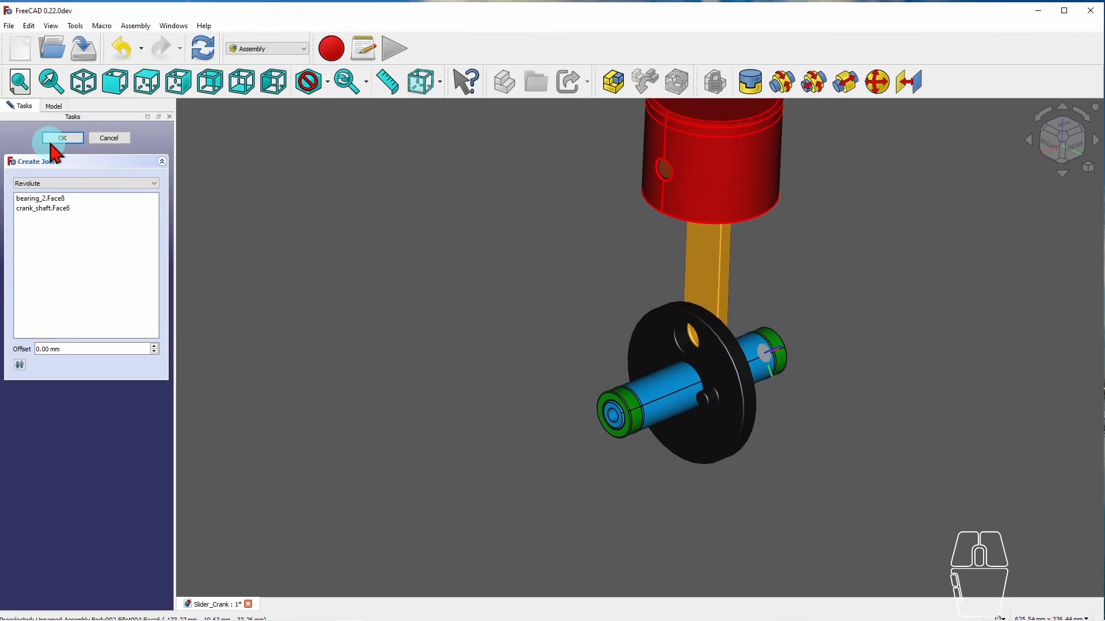
{"action": "left_click", "coordinate": [61, 138]}
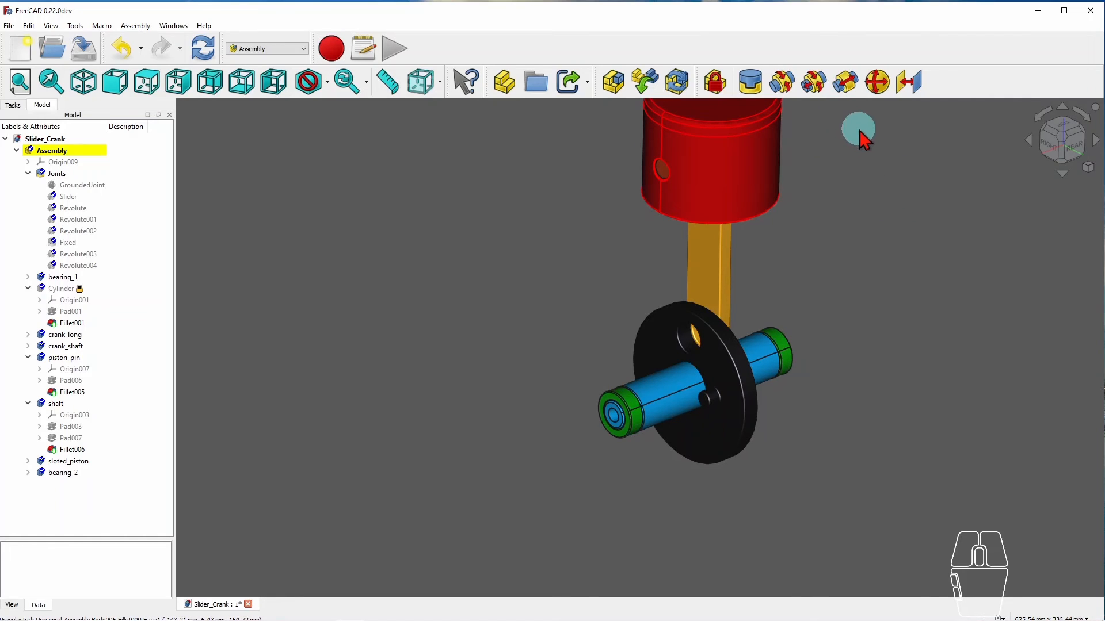
Ground both bearings at the ends of crank_shaft, bearing_1 first and bearing_2 second.
{"action": "left_click", "coordinate": [716, 86]}
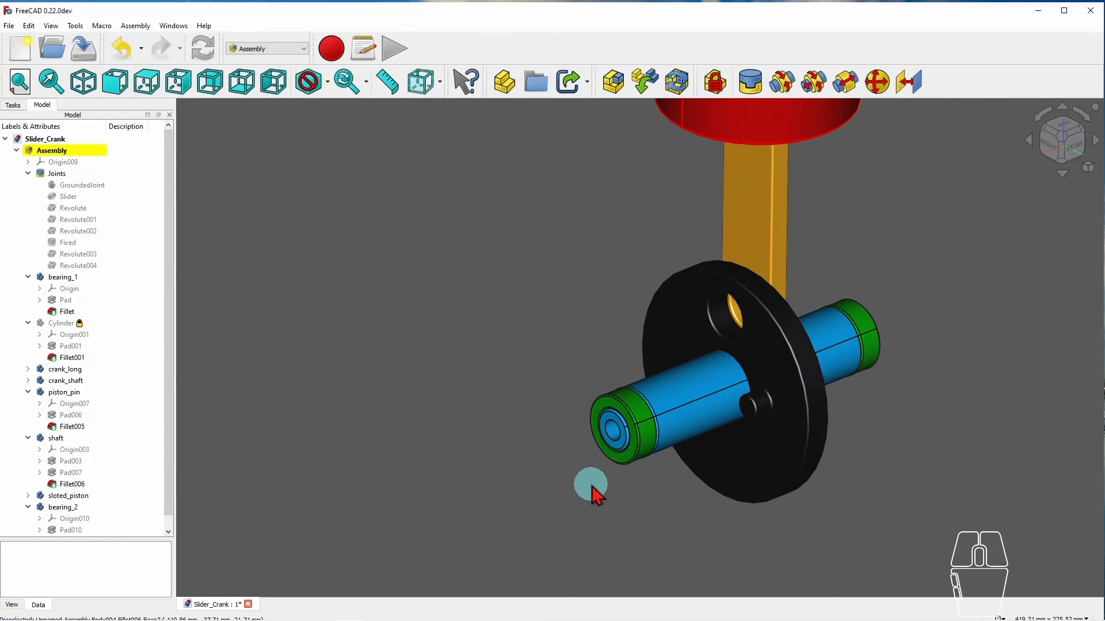
{"action": "left_click", "coordinate": [644, 449]}
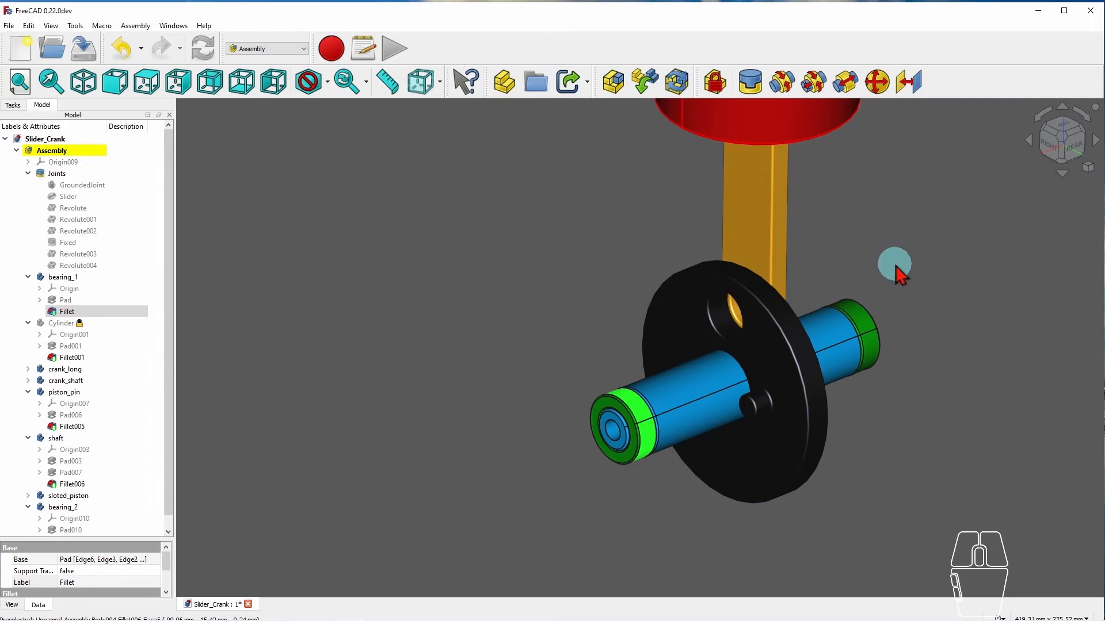
{"action": "left_click", "coordinate": [716, 86]}
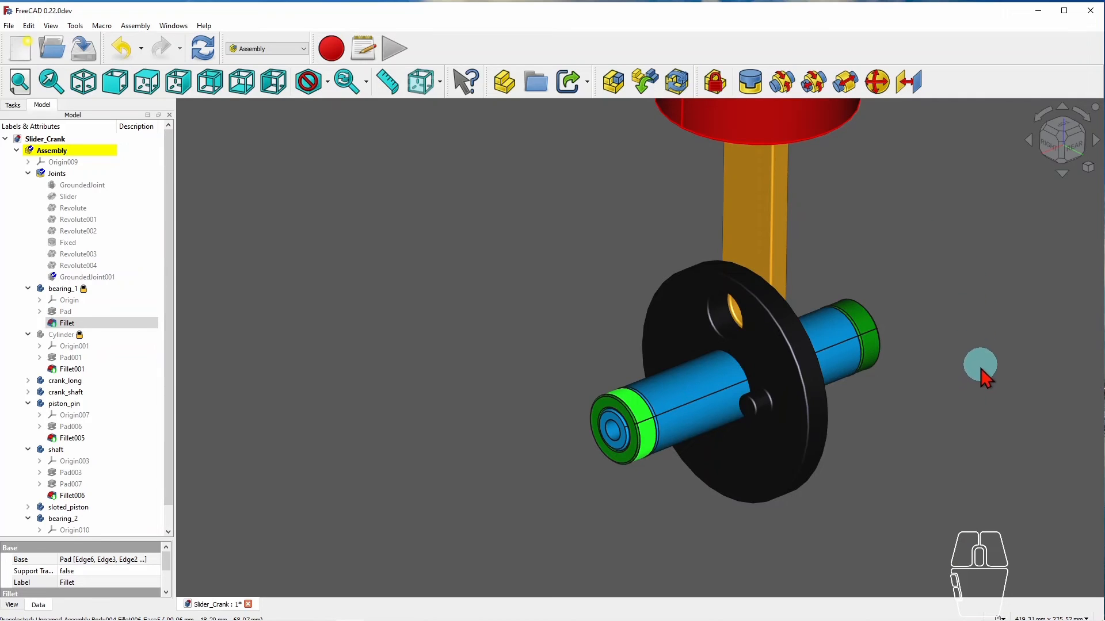
{"action": "left_click", "coordinate": [960, 395]}
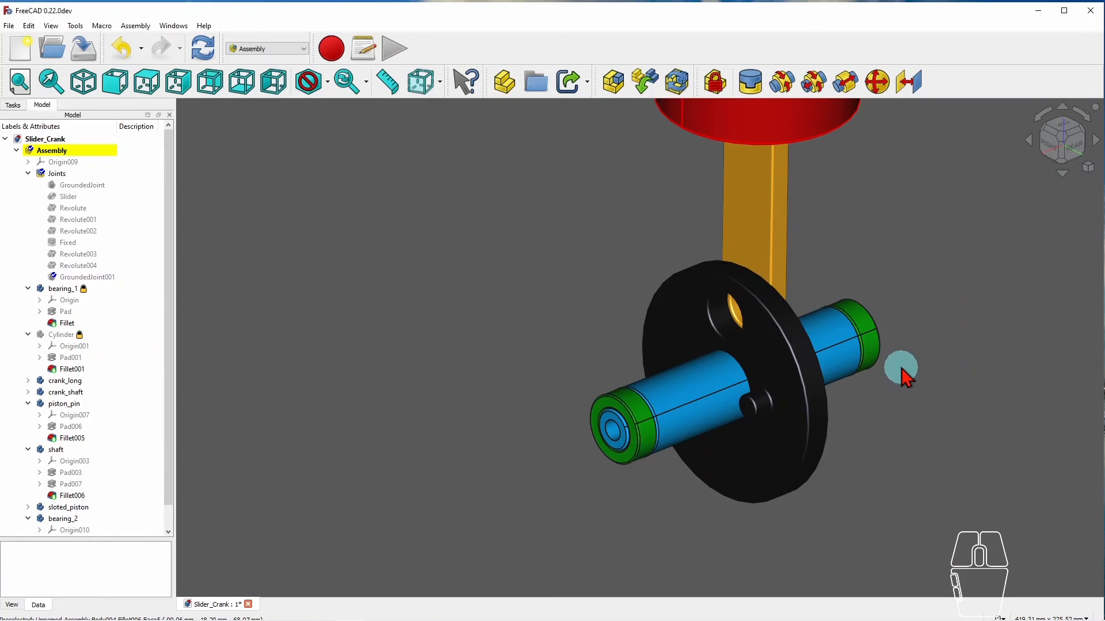
{"action": "left_click", "coordinate": [873, 355]}
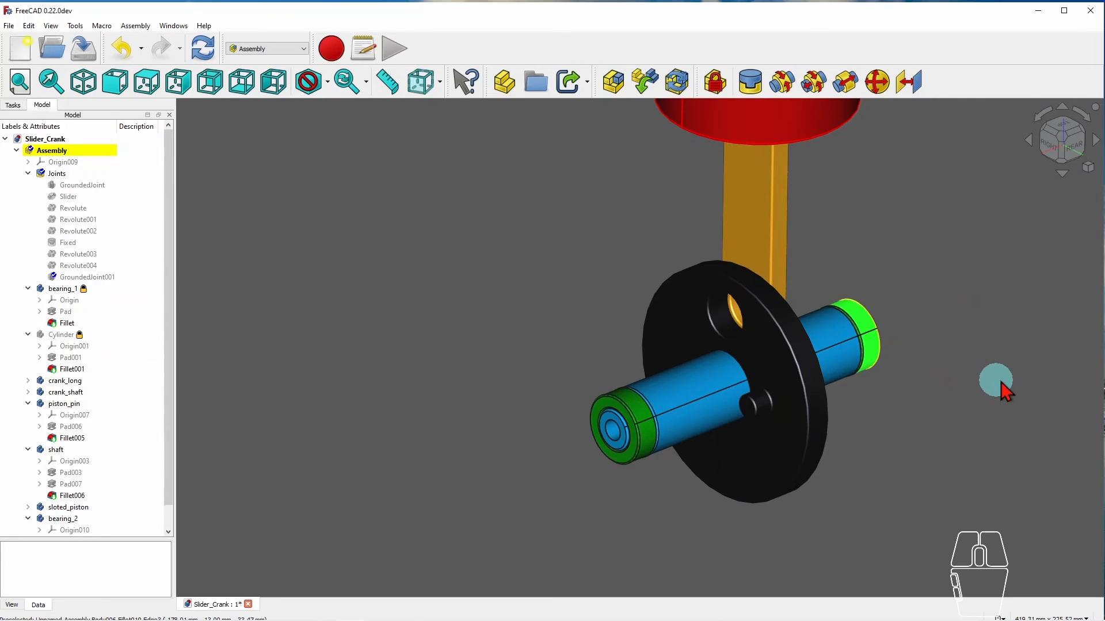
{"action": "left_click", "coordinate": [718, 85]}
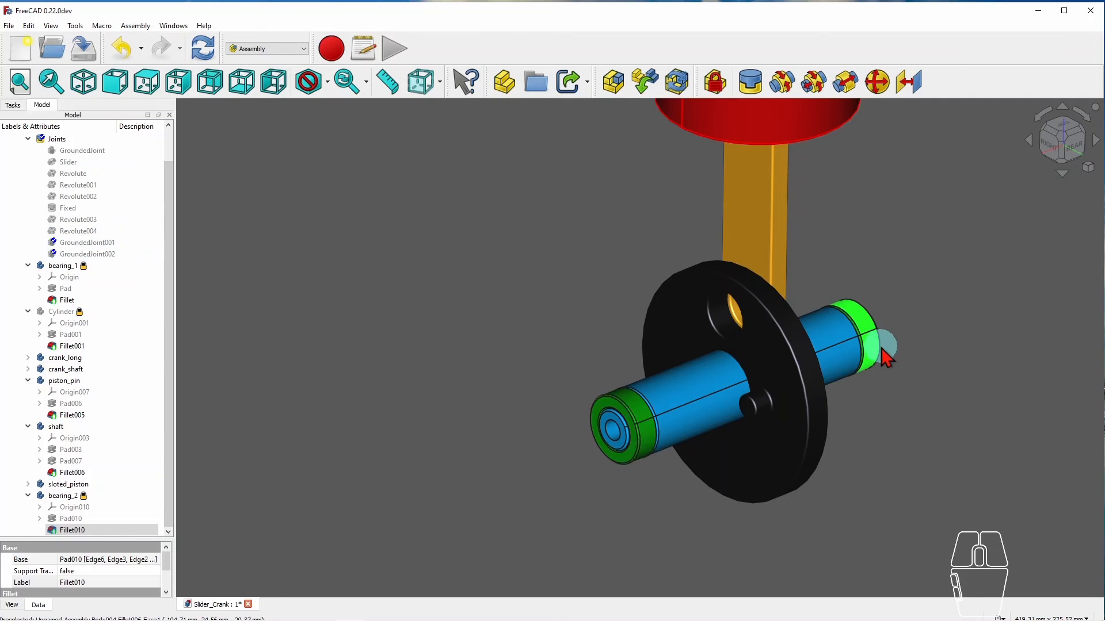
{"action": "left_click", "coordinate": [917, 299]}
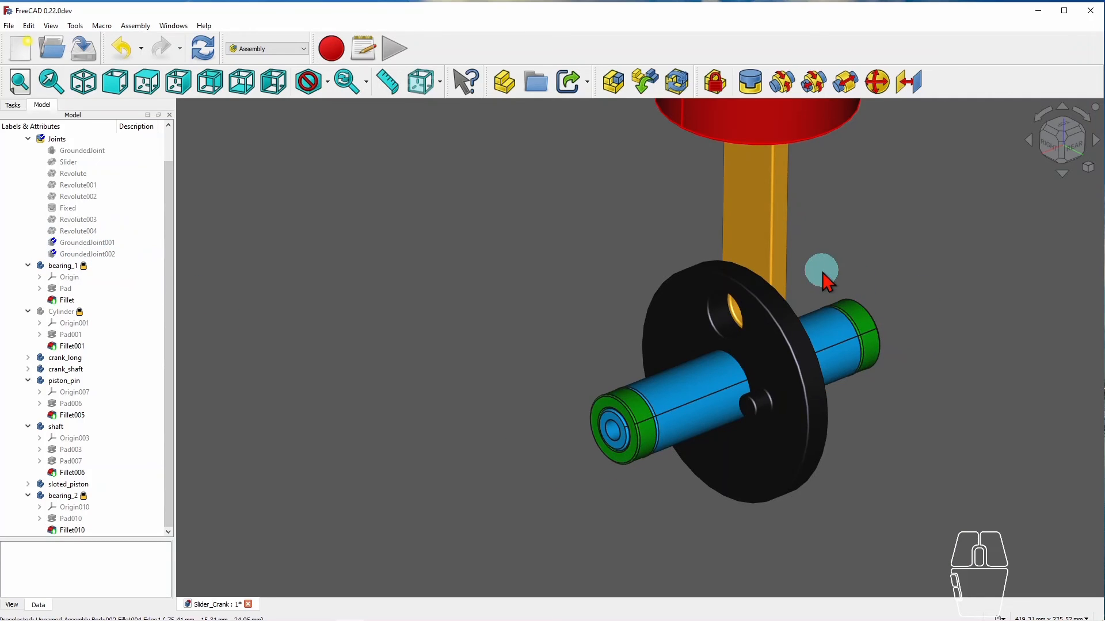
Make the hidden Cylinder body visible again around the piston.
{"action": "scroll", "coordinate": [826, 281], "scroll_direction": "down", "scroll_amount": 5}
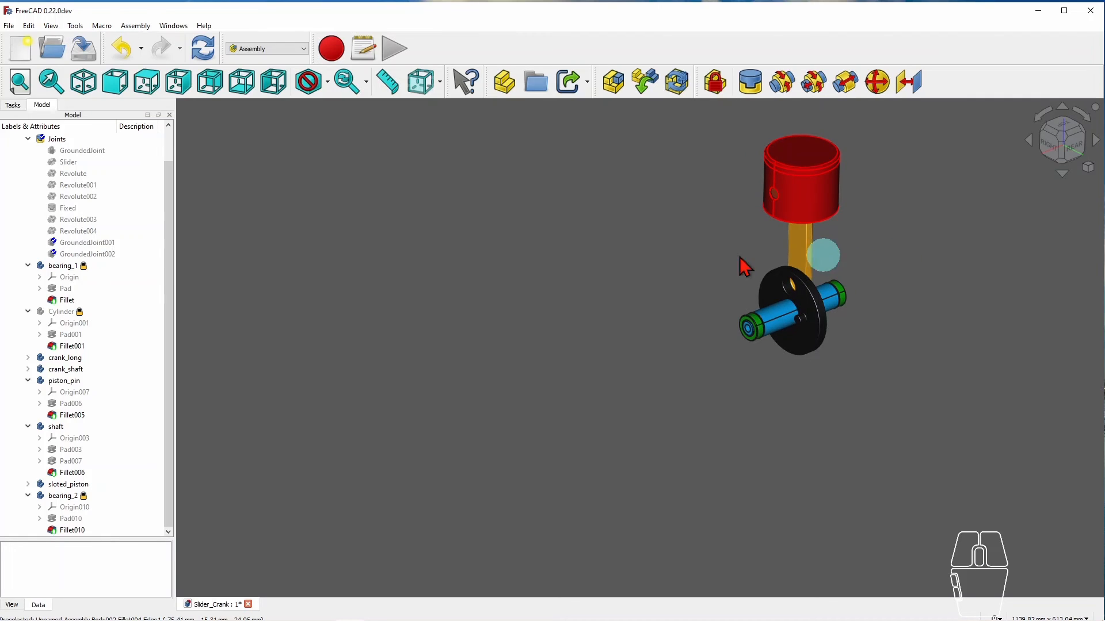
{"action": "left_click_drag", "start_coordinate": [165, 362], "coordinate": [172, 294]}
{"action": "scroll", "coordinate": [173, 295], "scroll_direction": "down", "scroll_amount": 1}
{"action": "left_click", "coordinate": [64, 311]}
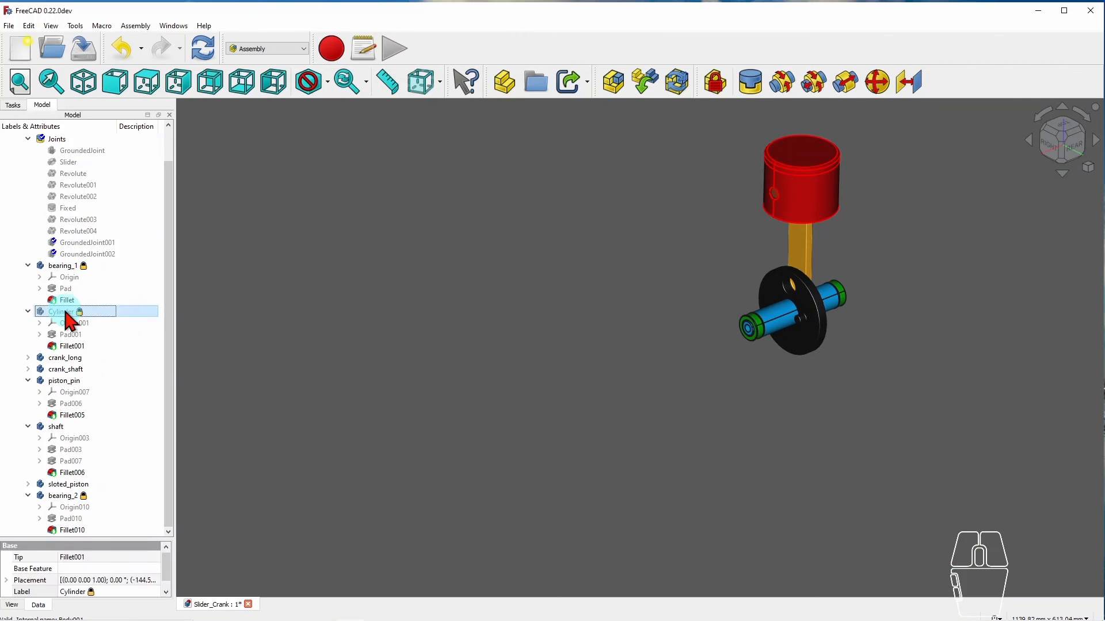
{"action": "key", "text": "space"}
In the right view, turn the shaft disc clockwise until its crank hole is level with the crank shaft, moving the piston down the cylinder.
{"action": "middle_click_drag", "start_coordinate": [917, 288], "coordinate": [992, 230]}
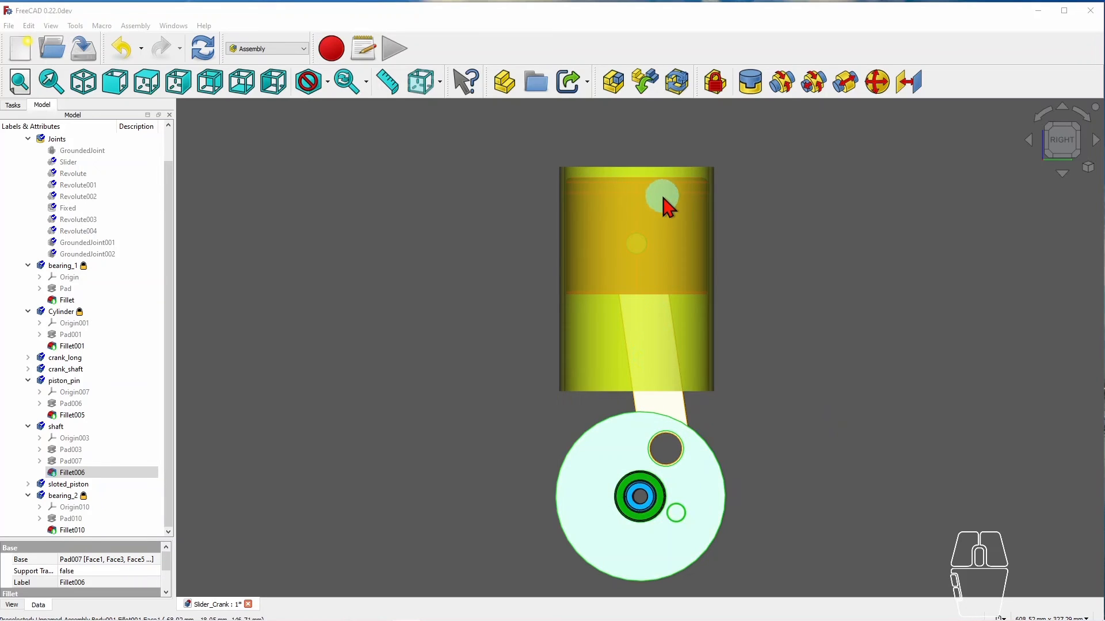
{"action": "left_click_drag", "start_coordinate": [672, 516], "coordinate": [670, 536]}
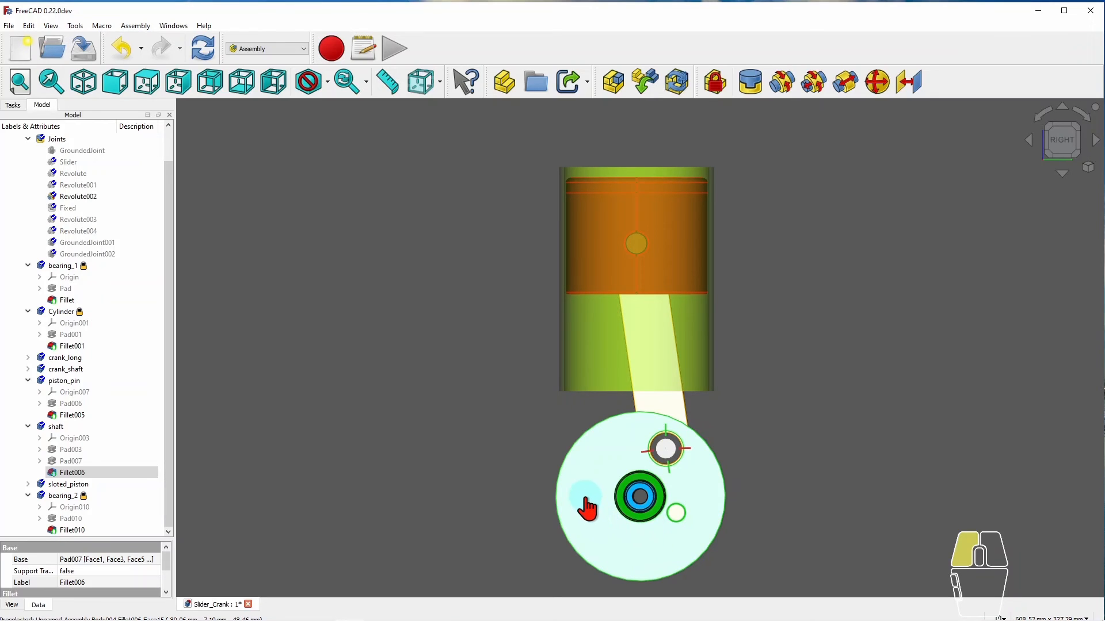
{"action": "mouse_move", "coordinate": [587, 508]}
{"action": "left_mouse_down"}
{"action": "mouse_move", "coordinate": [722, 547]}
{"action": "mouse_move", "coordinate": [679, 528]}
{"action": "mouse_move", "coordinate": [628, 542]}
{"action": "mouse_move", "coordinate": [587, 513]}
{"action": "mouse_move", "coordinate": [592, 525]}
{"action": "left_mouse_up"}
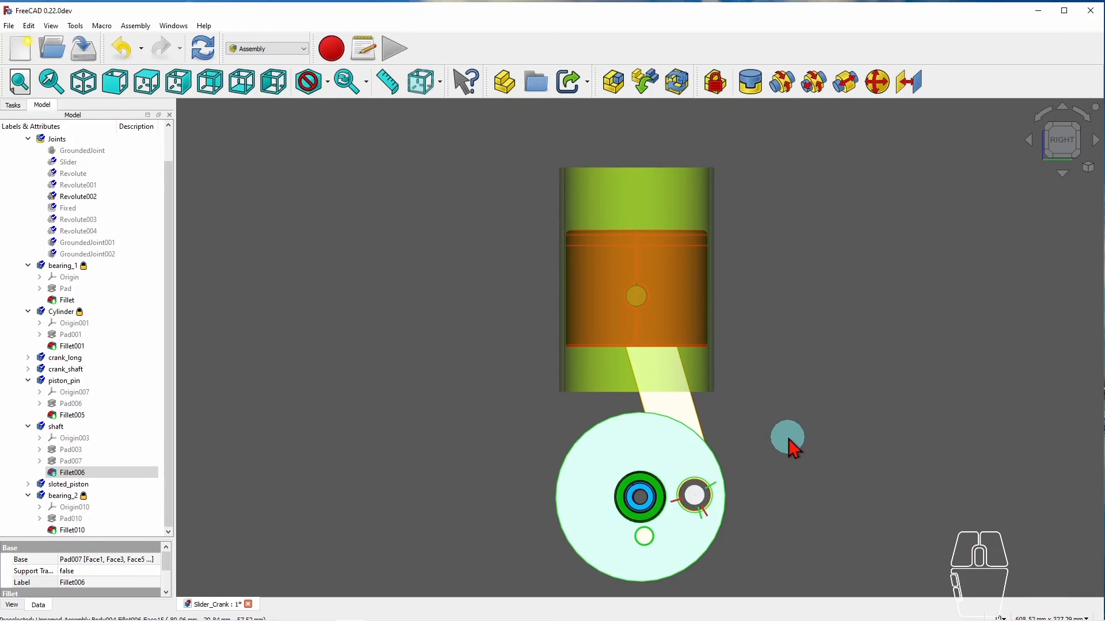
Swing the shaft disc back and forth around the crank shaft to test the piston's travel, ending with the crank hole roughly level with the shaft.
{"action": "middle_click_drag", "start_coordinate": [788, 395], "coordinate": [782, 435]}
{"action": "scroll", "coordinate": [783, 425], "scroll_direction": "down", "scroll_amount": 4}
{"action": "scroll", "coordinate": [786, 443], "scroll_direction": "up", "scroll_amount": 6}
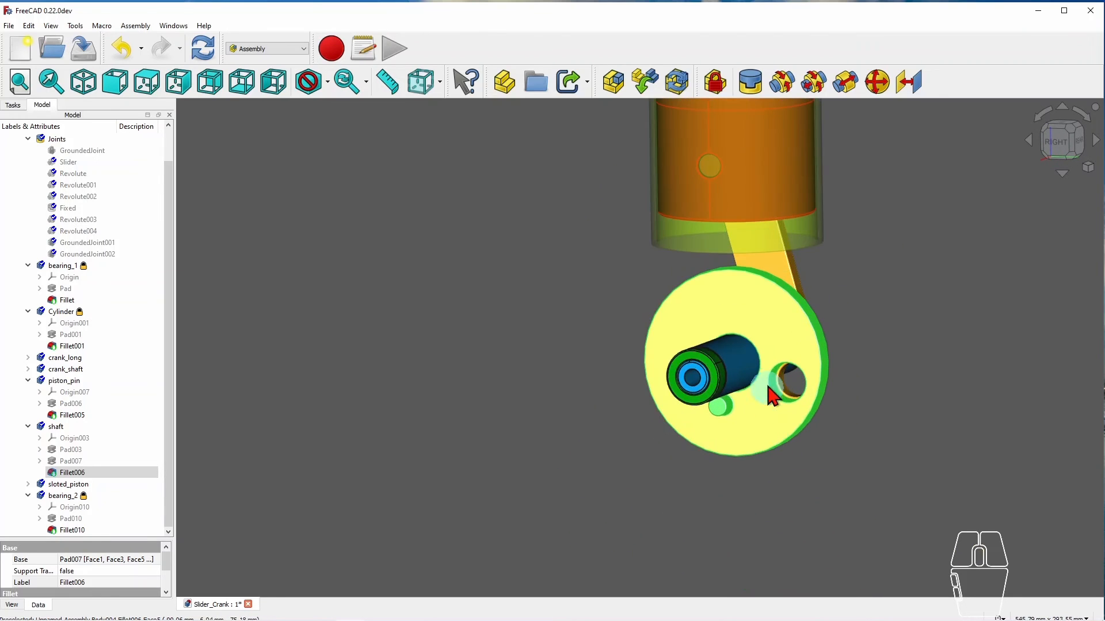
{"action": "scroll", "coordinate": [764, 382], "scroll_direction": "down", "scroll_amount": 2}
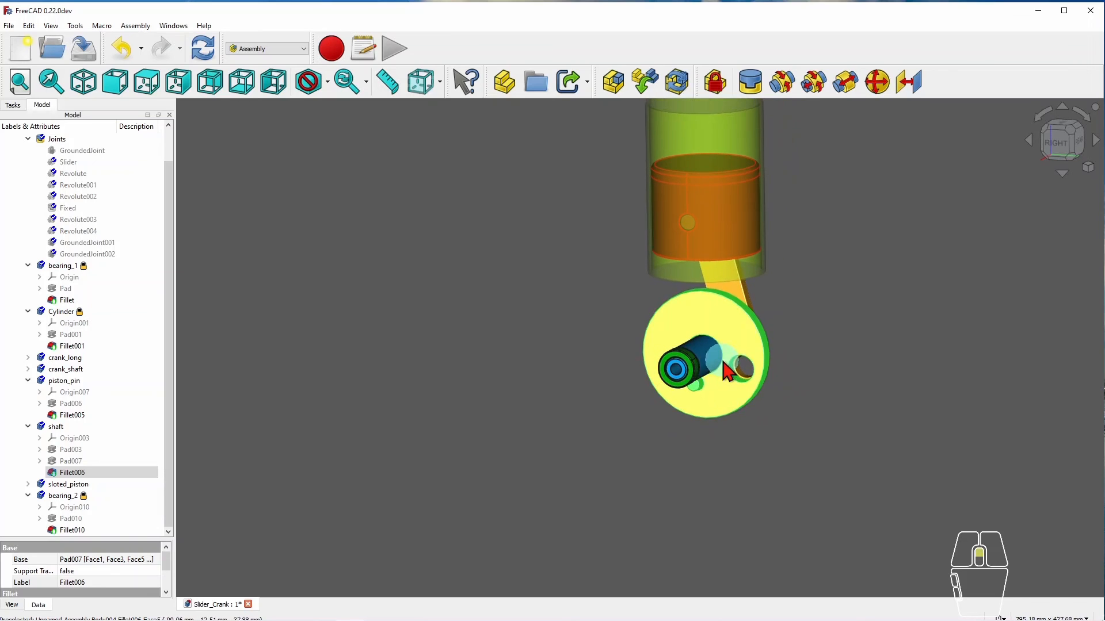
{"action": "scroll", "coordinate": [722, 368], "scroll_direction": "up", "scroll_amount": 4}
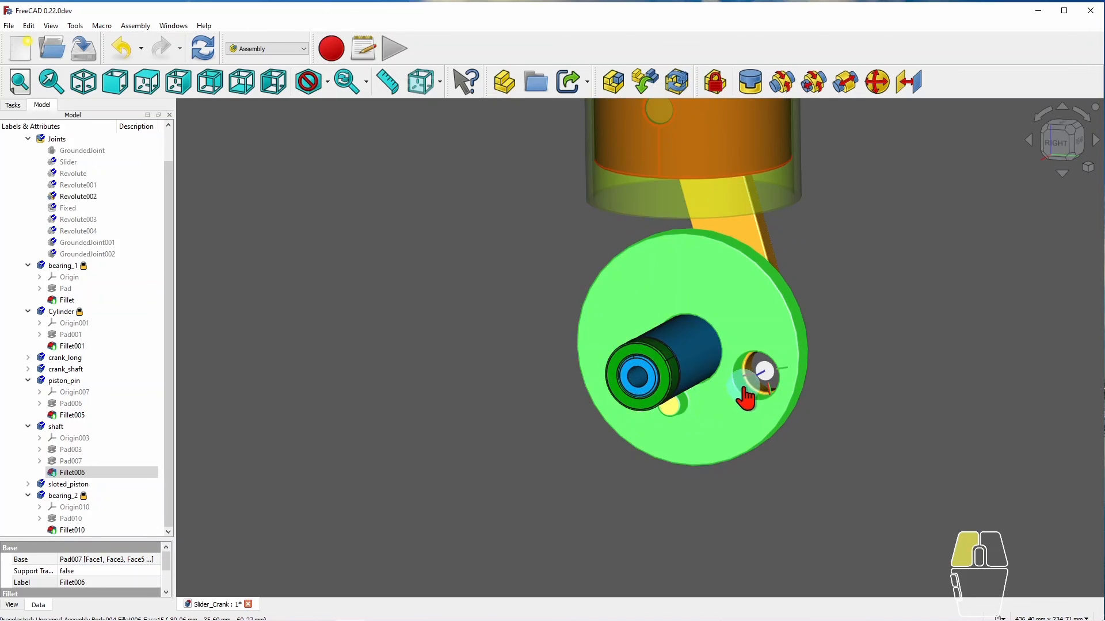
{"action": "left_click_drag", "start_coordinate": [745, 396], "coordinate": [744, 342]}
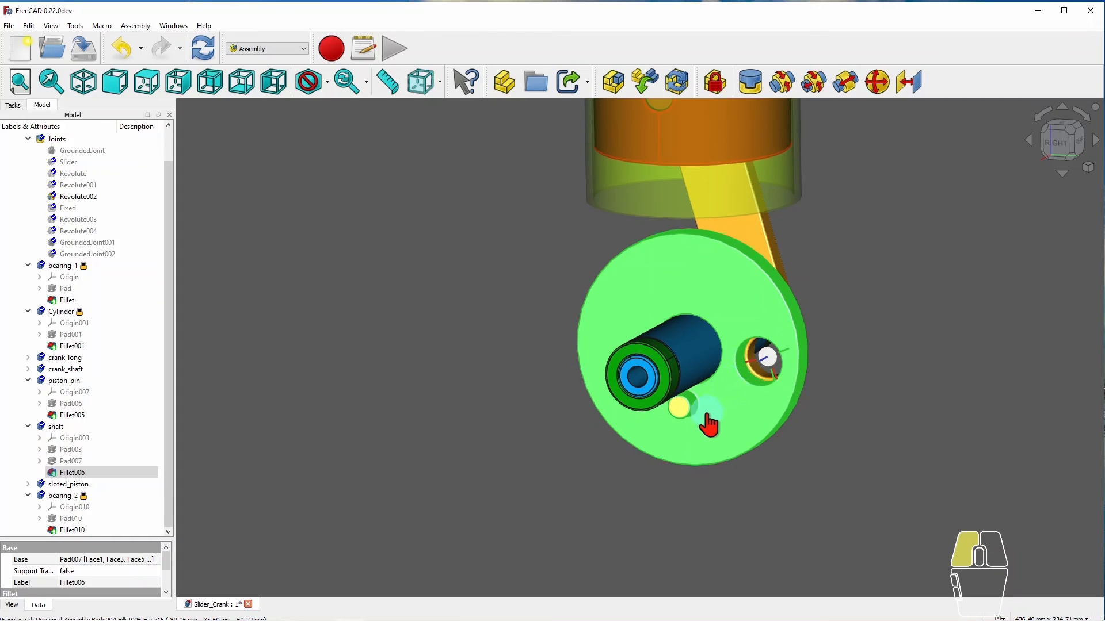
{"action": "left_click_drag", "start_coordinate": [684, 436], "coordinate": [673, 436]}
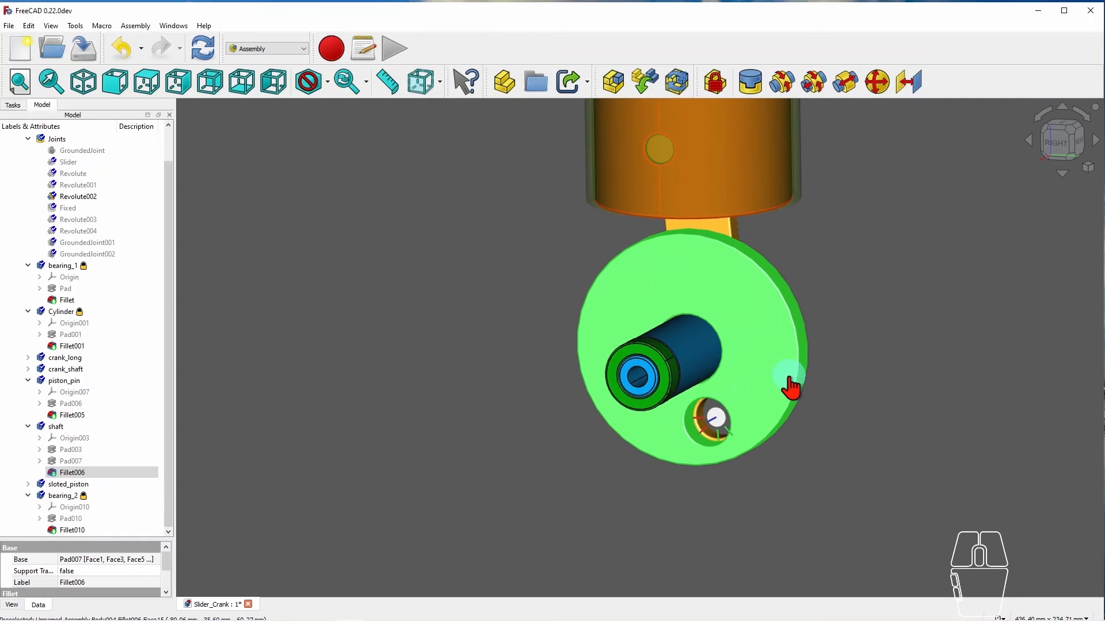
{"action": "left_click_drag", "start_coordinate": [768, 393], "coordinate": [797, 279]}
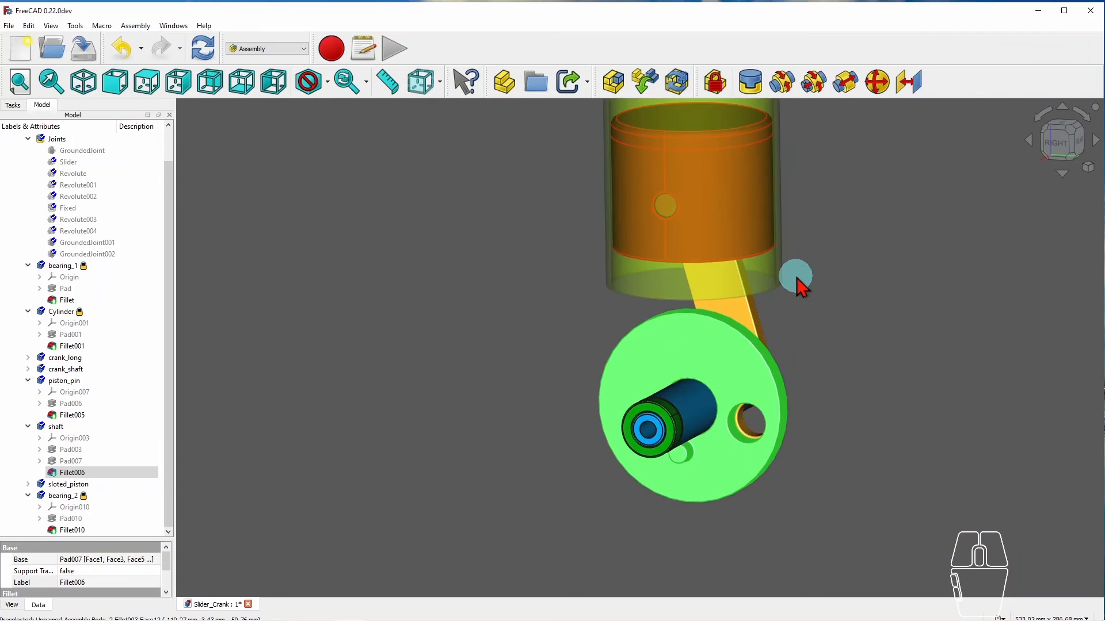
{"action": "scroll", "coordinate": [802, 276], "scroll_direction": "down", "scroll_amount": 5}
{"action": "middle_click_drag", "start_coordinate": [801, 283], "coordinate": [790, 491]}
{"action": "scroll", "coordinate": [804, 446], "scroll_direction": "up", "scroll_amount": 2}
{"action": "left_click", "coordinate": [790, 490]}
{"action": "left_click", "coordinate": [912, 357]}
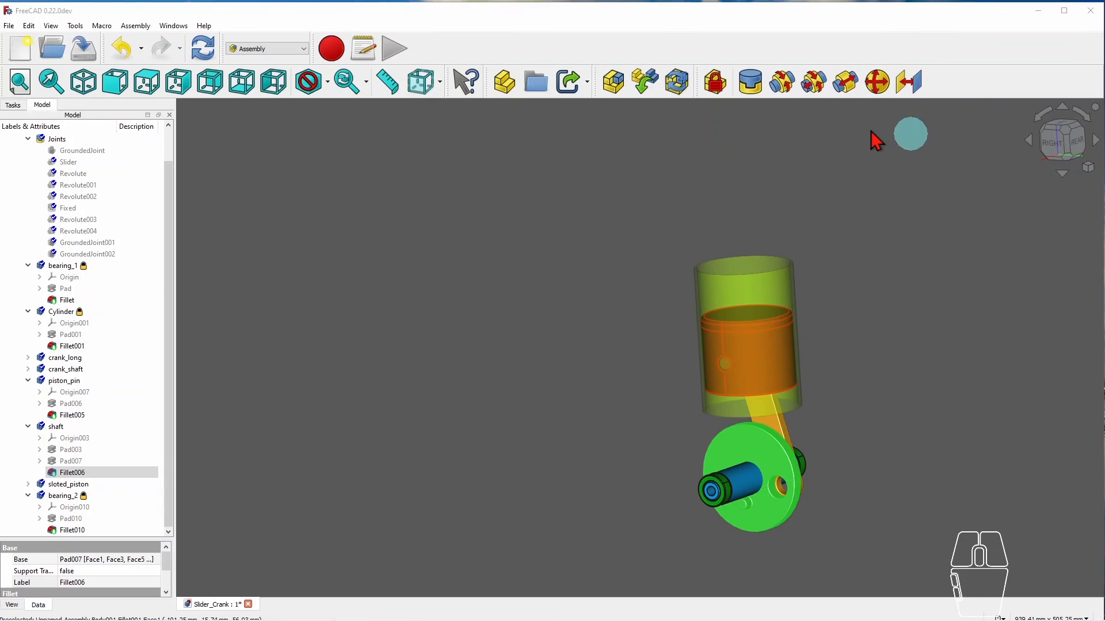
{"action": "left_click_drag", "start_coordinate": [692, 103], "coordinate": [690, 60]}
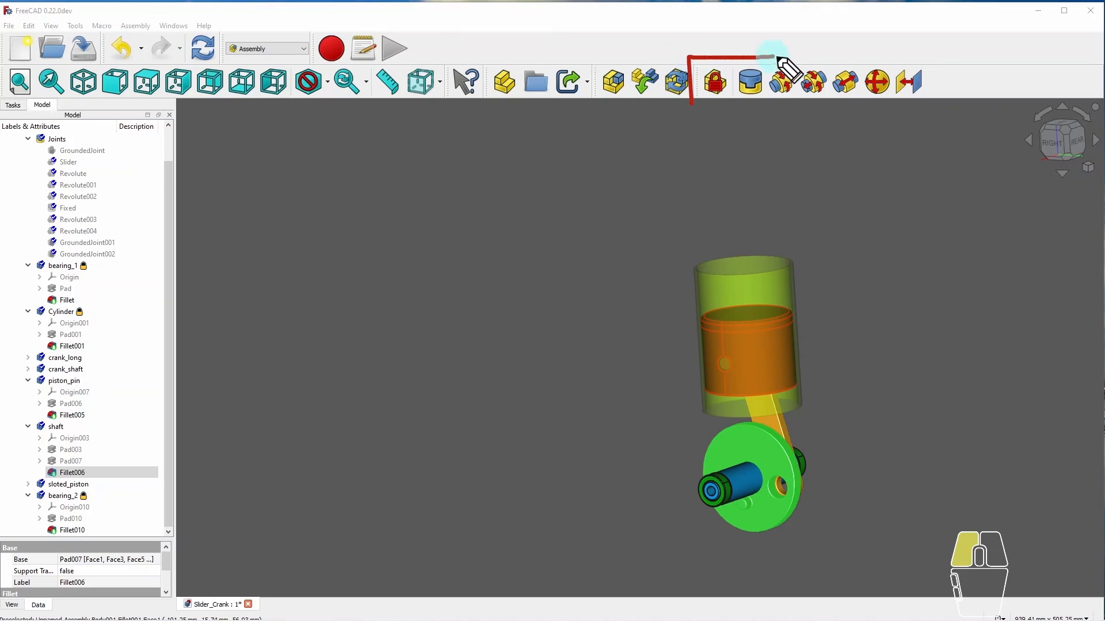
{"action": "left_click_drag", "start_coordinate": [930, 97], "coordinate": [707, 100]}
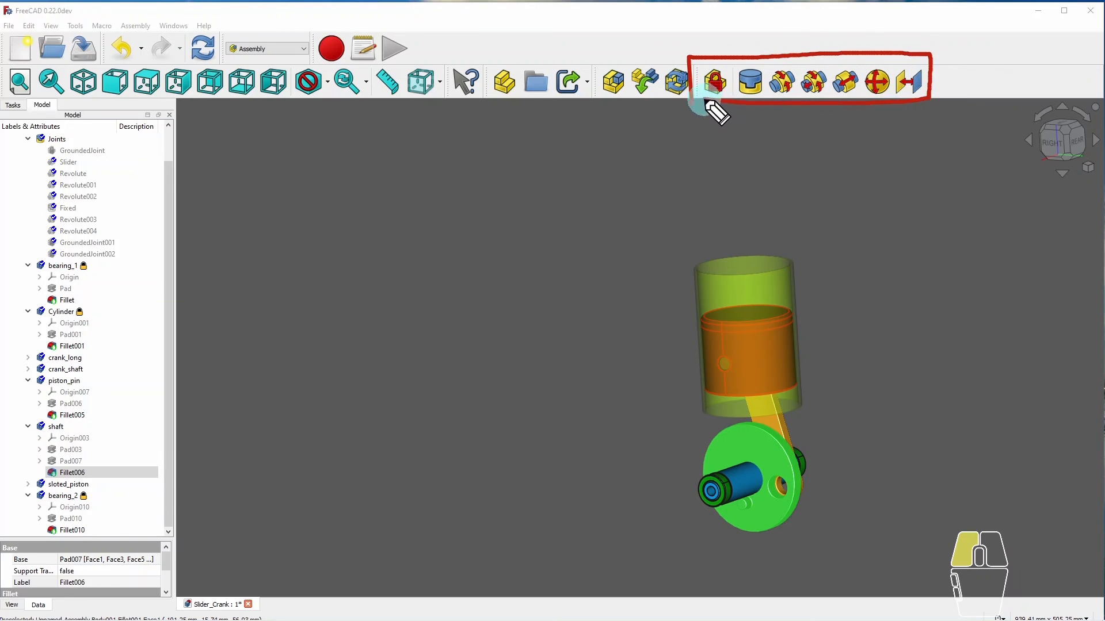